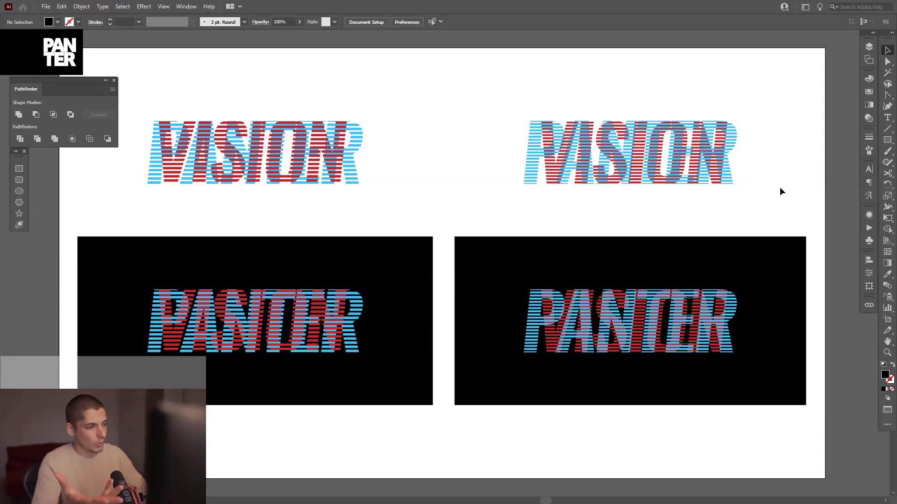
Step: Examine the finished striped red and blue PANTER/VISION overlays, from the full artboard down to the stripe detail on black
{"action": "key", "text": "space"}
{"action": "left_click_drag", "start_coordinate": [744, 224], "coordinate": [805, 139]}
{"action": "left_click_drag", "start_coordinate": [472, 291], "coordinate": [434, 317]}
{"action": "scroll", "coordinate": [436, 313], "scroll_direction": "down", "scroll_amount": 4}
{"action": "scroll", "coordinate": [455, 280], "scroll_direction": "down", "scroll_amount": 2}
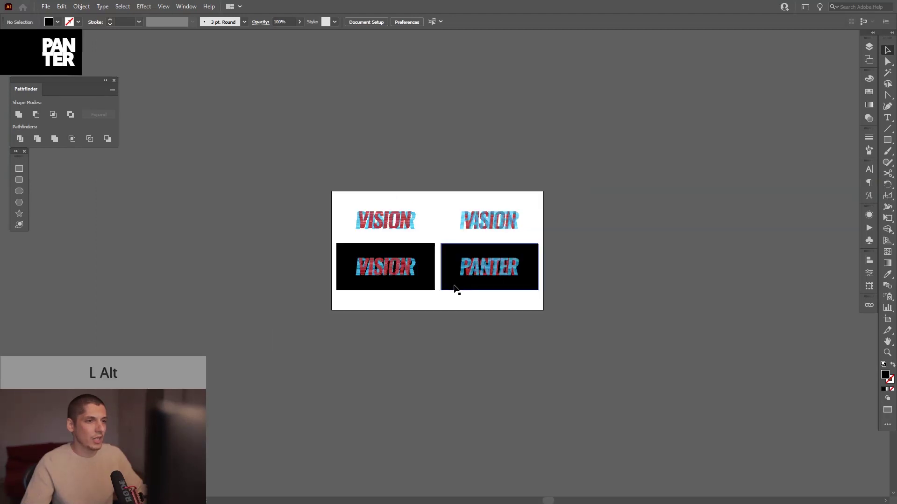
{"action": "left_click_drag", "start_coordinate": [471, 291], "coordinate": [471, 256]}
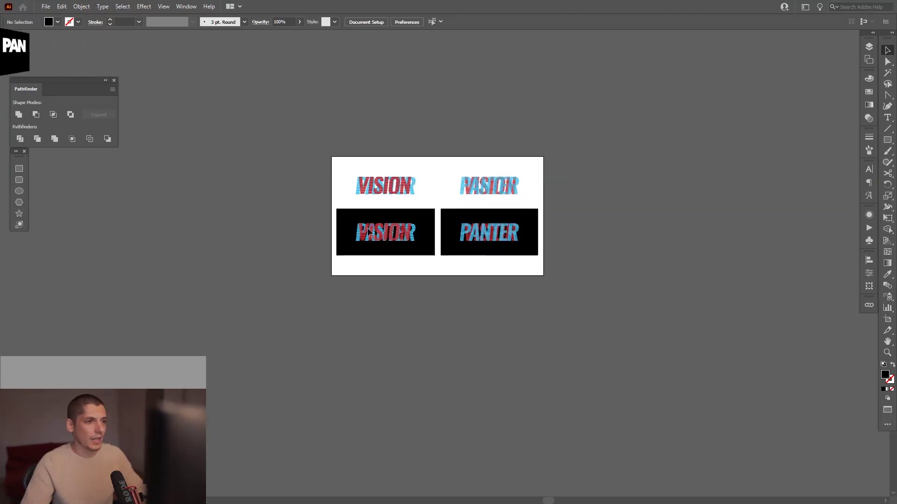
{"action": "scroll", "coordinate": [403, 232], "scroll_direction": "up", "scroll_amount": 5}
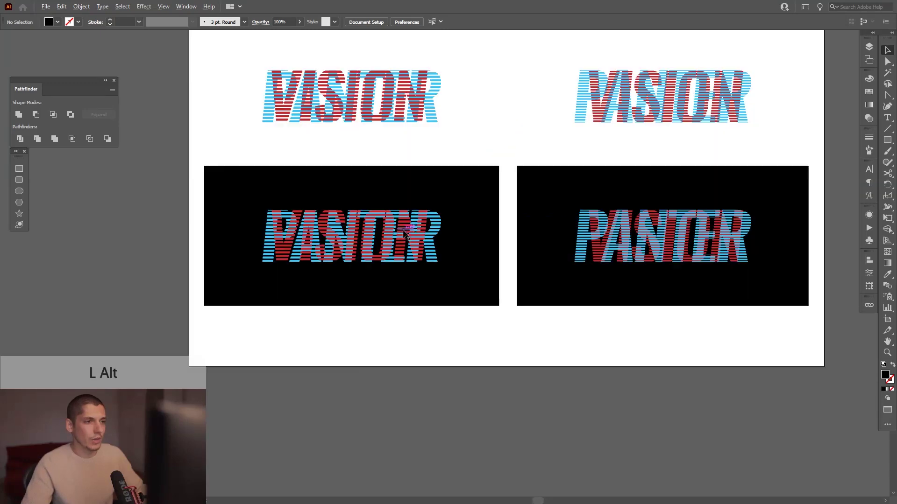
{"action": "left_click_drag", "start_coordinate": [500, 300], "coordinate": [456, 321]}
{"action": "scroll", "coordinate": [454, 298], "scroll_direction": "up", "scroll_amount": 1}
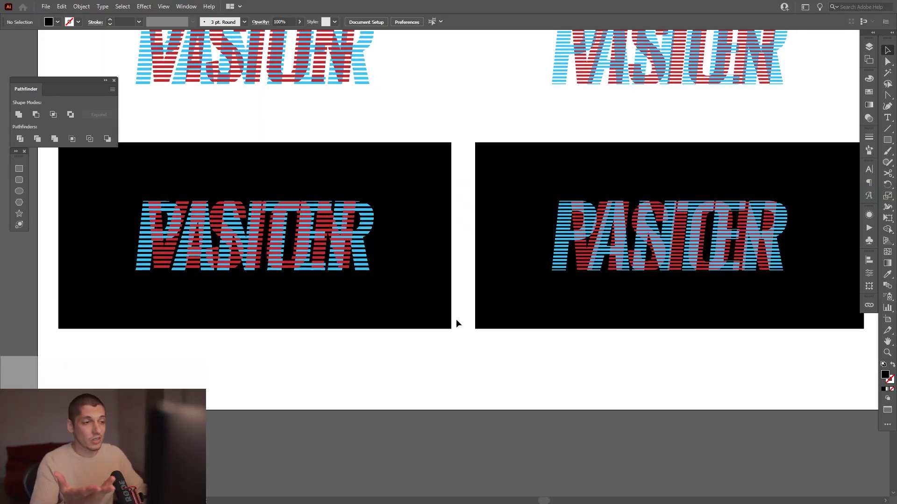
{"action": "scroll", "coordinate": [387, 286], "scroll_direction": "up", "scroll_amount": 1}
{"action": "left_click_drag", "start_coordinate": [473, 306], "coordinate": [452, 342]}
{"action": "left_click_drag", "start_coordinate": [596, 326], "coordinate": [490, 338]}
{"action": "scroll", "coordinate": [537, 290], "scroll_direction": "up", "scroll_amount": 2}
{"action": "scroll", "coordinate": [537, 295], "scroll_direction": "up", "scroll_amount": 1}
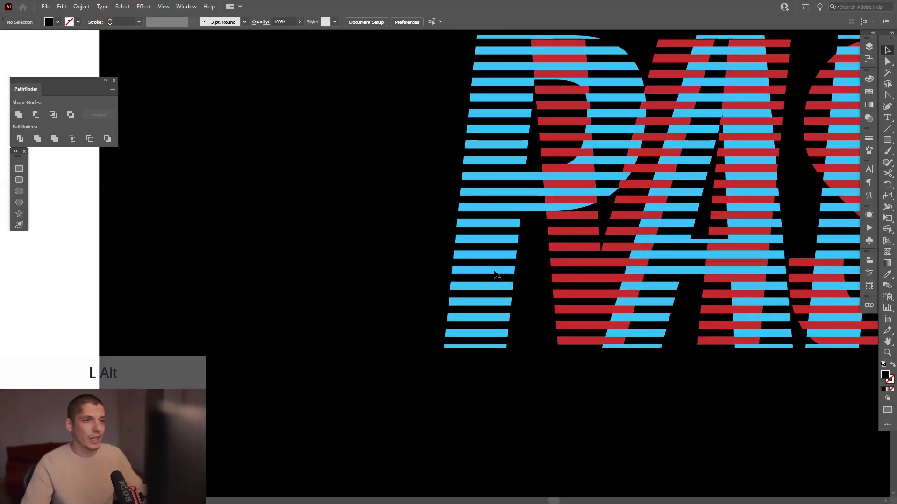
{"action": "scroll", "coordinate": [494, 270], "scroll_direction": "down", "scroll_amount": 2}
{"action": "left_click_drag", "start_coordinate": [312, 255], "coordinate": [553, 260]}
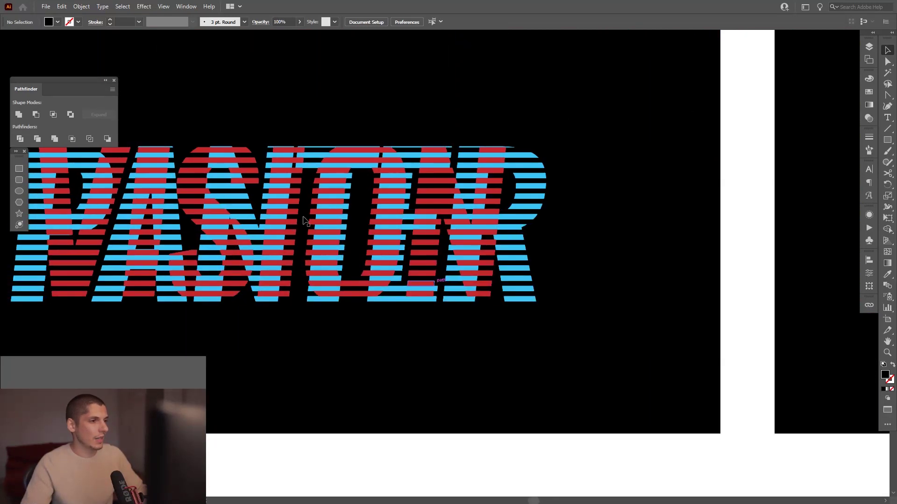
{"action": "scroll", "coordinate": [497, 296], "scroll_direction": "down", "scroll_amount": 3}
{"action": "left_click_drag", "start_coordinate": [497, 296], "coordinate": [457, 347]}
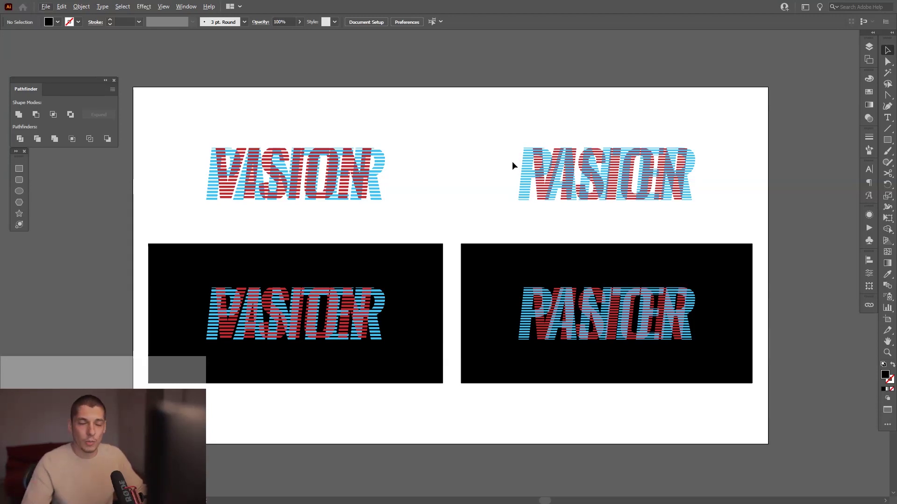
Step: Compare how the four PANTER/VISION versions read when seen small and when seen large
{"action": "scroll", "coordinate": [517, 178], "scroll_direction": "down", "scroll_amount": 5}
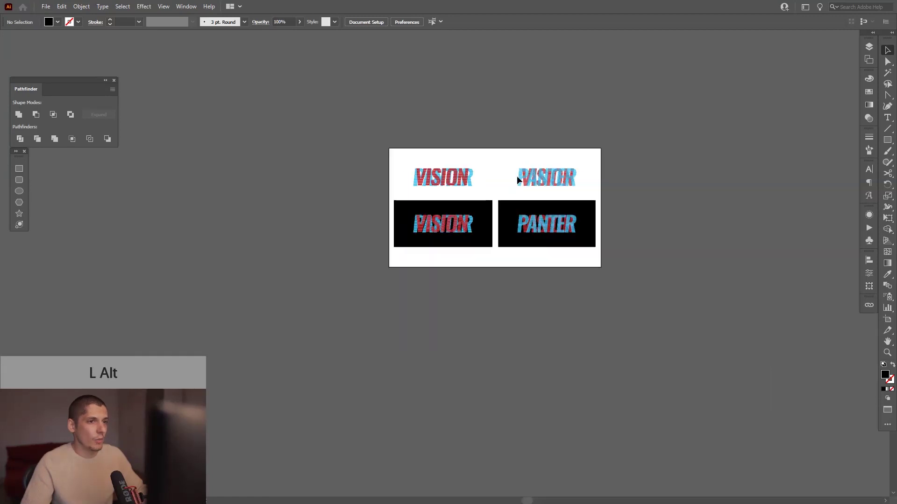
{"action": "left_click_drag", "start_coordinate": [516, 176], "coordinate": [497, 194]}
{"action": "scroll", "coordinate": [500, 190], "scroll_direction": "down", "scroll_amount": 1}
{"action": "scroll", "coordinate": [500, 190], "scroll_direction": "up", "scroll_amount": 3}
{"action": "scroll", "coordinate": [488, 196], "scroll_direction": "down", "scroll_amount": 3}
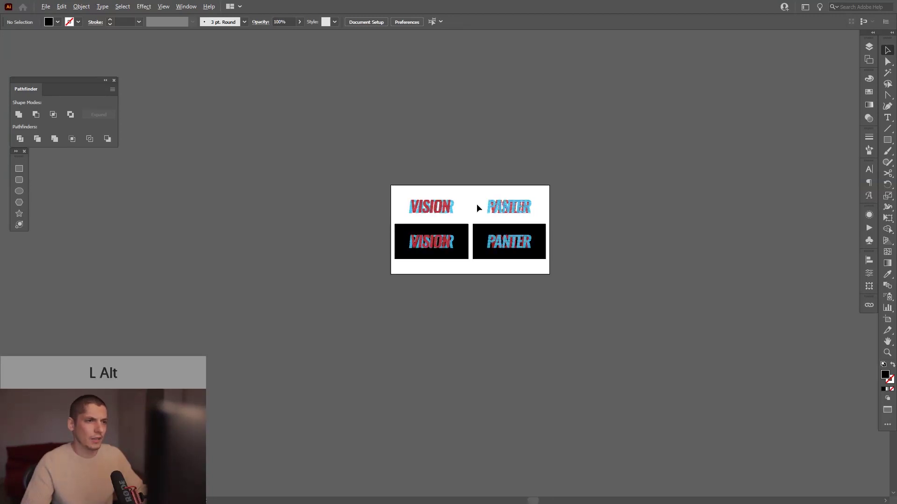
{"action": "scroll", "coordinate": [466, 203], "scroll_direction": "up", "scroll_amount": 1}
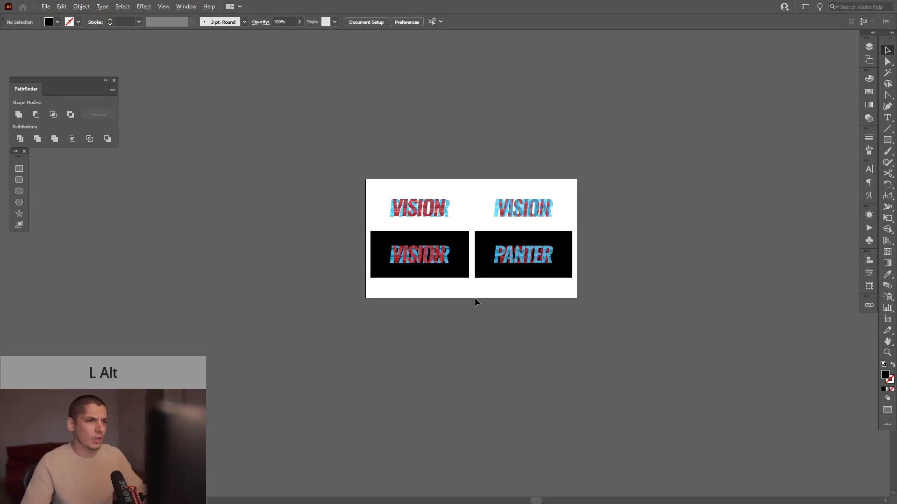
{"action": "scroll", "coordinate": [474, 299], "scroll_direction": "down", "scroll_amount": 1}
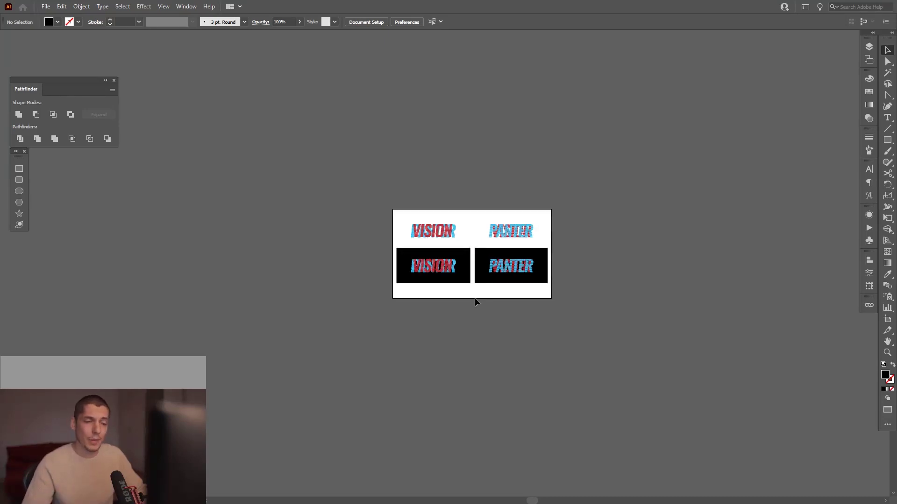
{"action": "scroll", "coordinate": [486, 280], "scroll_direction": "up", "scroll_amount": 1}
{"action": "left_click_drag", "start_coordinate": [487, 281], "coordinate": [534, 379]}
{"action": "scroll", "coordinate": [492, 318], "scroll_direction": "up", "scroll_amount": 1}
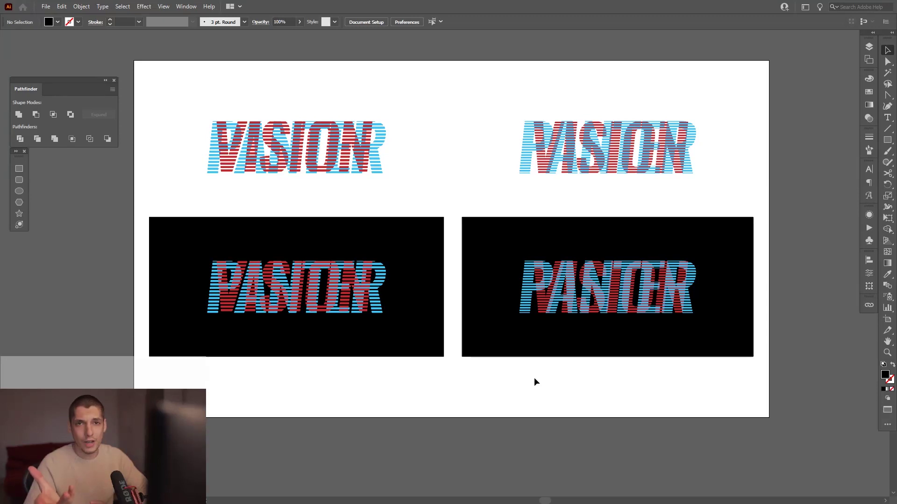
{"action": "left_click_drag", "start_coordinate": [534, 377], "coordinate": [425, 401]}
{"action": "scroll", "coordinate": [749, 307], "scroll_direction": "down", "scroll_amount": 2}
{"action": "left_click_drag", "start_coordinate": [607, 278], "coordinate": [690, 286]}
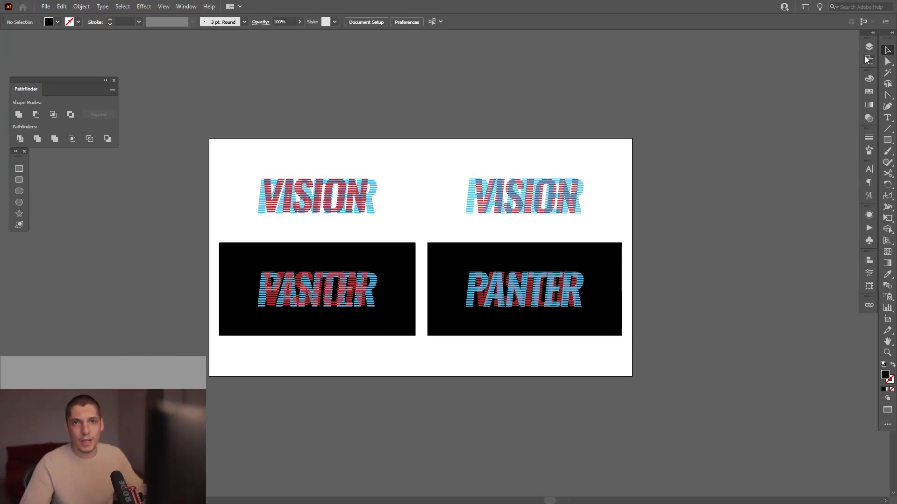
Step: Add a second artboard to the document for the new design
{"action": "left_click", "coordinate": [869, 60]}
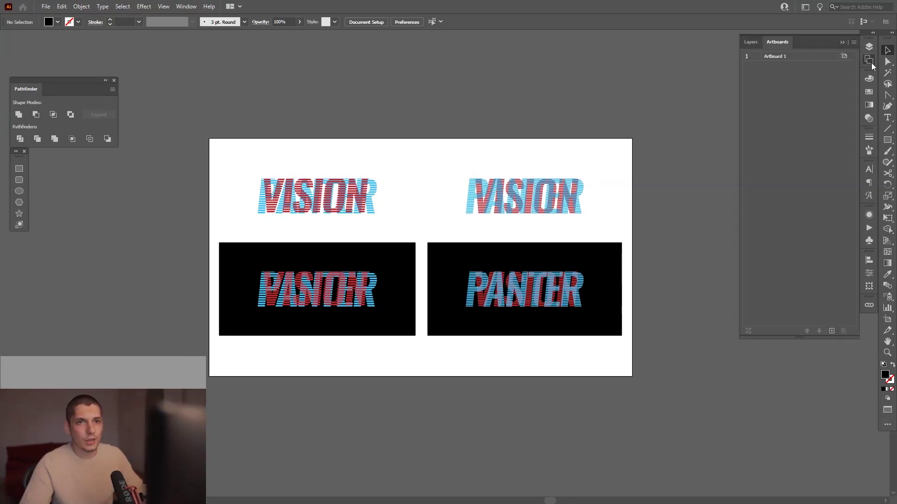
{"action": "left_click", "coordinate": [831, 330]}
{"action": "left_click", "coordinate": [842, 43]}
{"action": "scroll", "coordinate": [540, 270], "scroll_direction": "up", "scroll_amount": 2}
{"action": "left_click_drag", "start_coordinate": [539, 271], "coordinate": [584, 282]}
{"action": "key", "text": "shift+o"}
{"action": "scroll", "coordinate": [489, 260], "scroll_direction": "down", "scroll_amount": 3}
{"action": "key", "text": "v"}
{"action": "left_click_drag", "start_coordinate": [639, 280], "coordinate": [600, 299]}
{"action": "scroll", "coordinate": [592, 259], "scroll_direction": "up", "scroll_amount": 2}
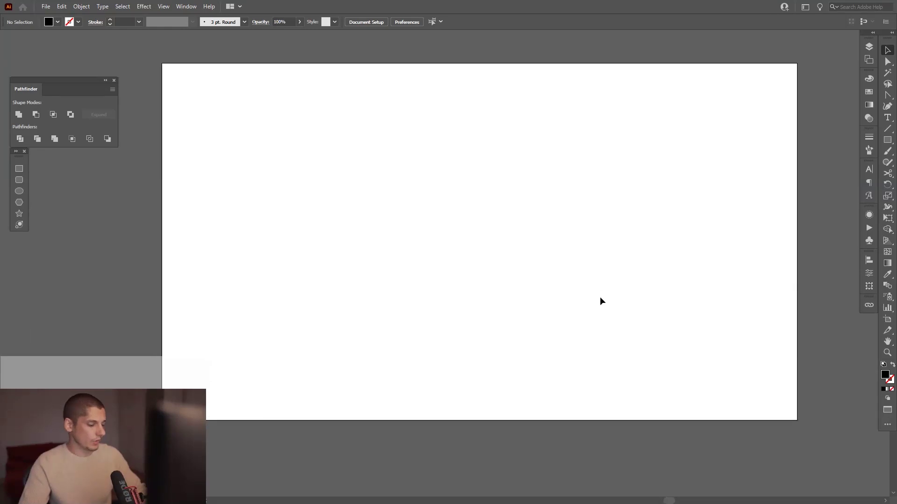
Step: Place a point text object on the empty artboard, enlarge it to about 143 pt and position it near the centre
{"action": "key", "text": "t"}
{"action": "left_click", "coordinate": [439, 185]}
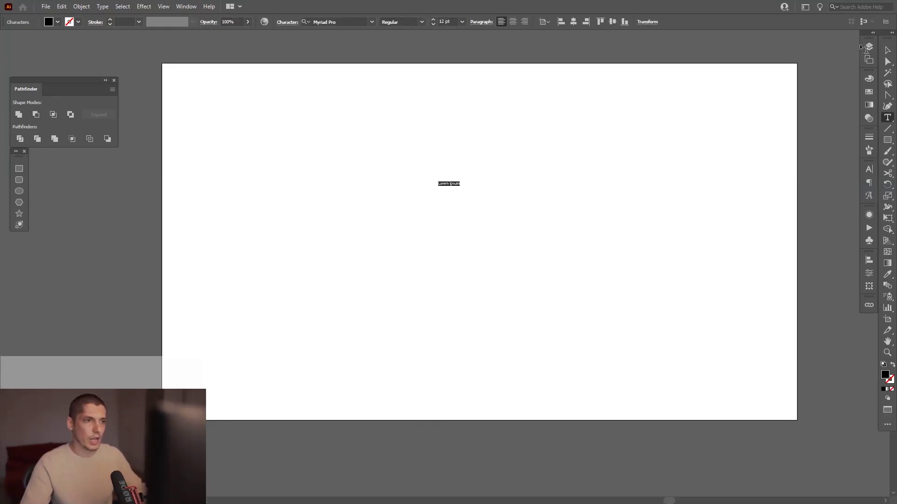
{"action": "left_click", "coordinate": [886, 52]}
{"action": "left_click_drag", "start_coordinate": [459, 188], "coordinate": [559, 237]}
{"action": "left_click_drag", "start_coordinate": [508, 206], "coordinate": [529, 255]}
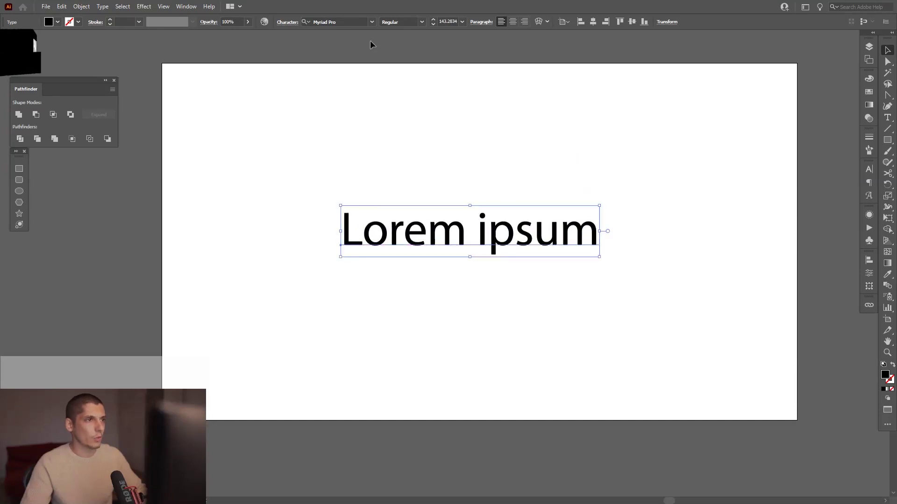
Step: Replace the placeholder text with "PANTER VISION" and shift it slightly up and to the left on the artboard
{"action": "double_click", "coordinate": [474, 229]}
{"action": "key", "text": "ctrl+a"}
{"action": "type", "text": "PANTER"}
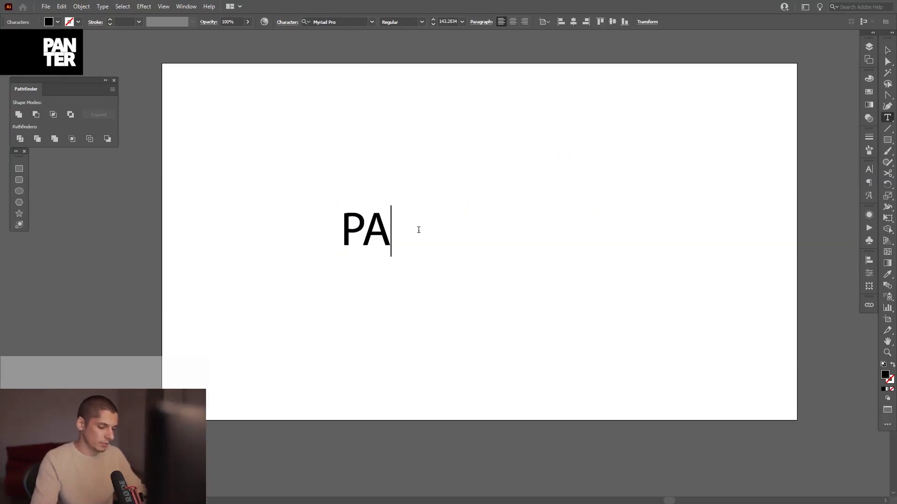
{"action": "key", "text": "BackSpace"}
{"action": "key", "text": "BackSpace"}
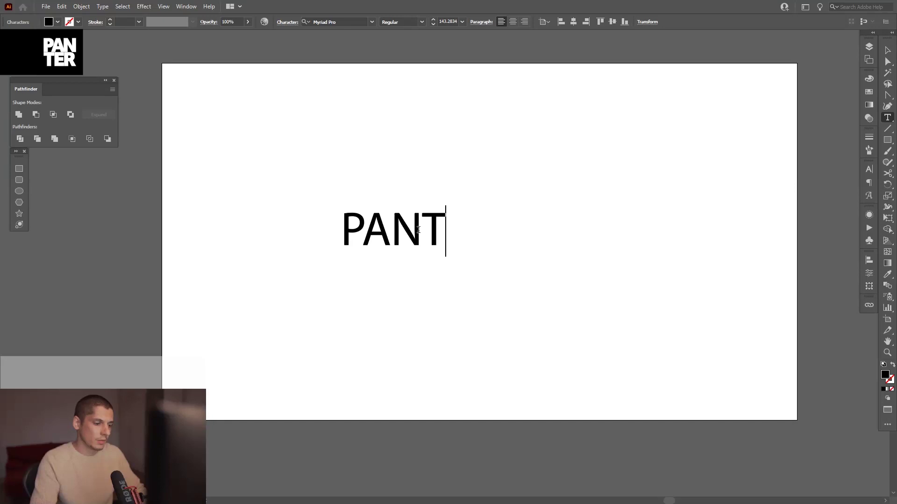
{"action": "type", "text": "ER VISION"}
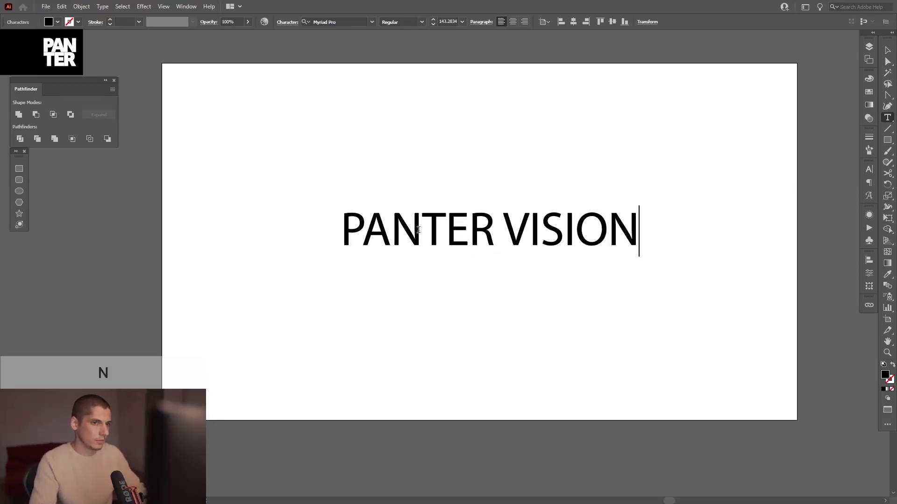
{"action": "left_click", "coordinate": [887, 54]}
{"action": "left_click_drag", "start_coordinate": [583, 240], "coordinate": [560, 230]}
{"action": "key", "text": "space"}
{"action": "left_click_drag", "start_coordinate": [572, 268], "coordinate": [538, 267]}
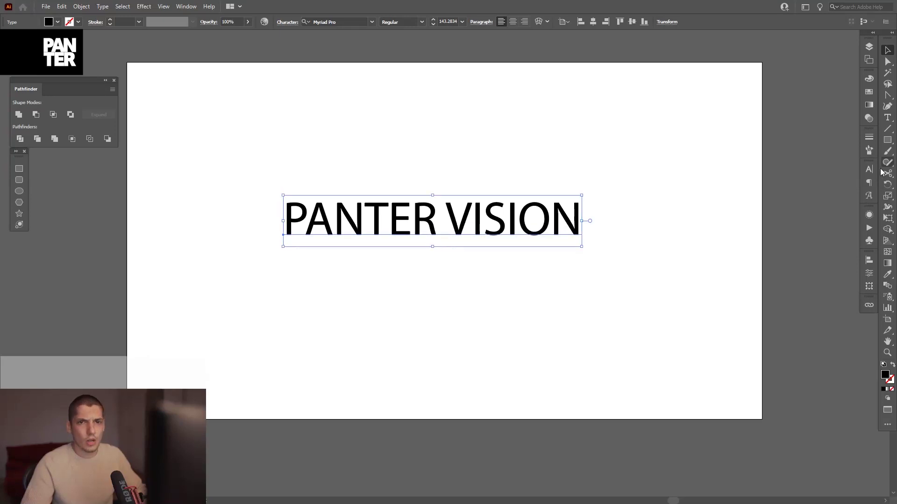
Step: Set the font of the PANTER VISION text to Oswald Demi-BoldItalic
{"action": "left_click", "coordinate": [870, 170]}
{"action": "left_click", "coordinate": [813, 178]}
{"action": "type", "text": "OSWAL"}
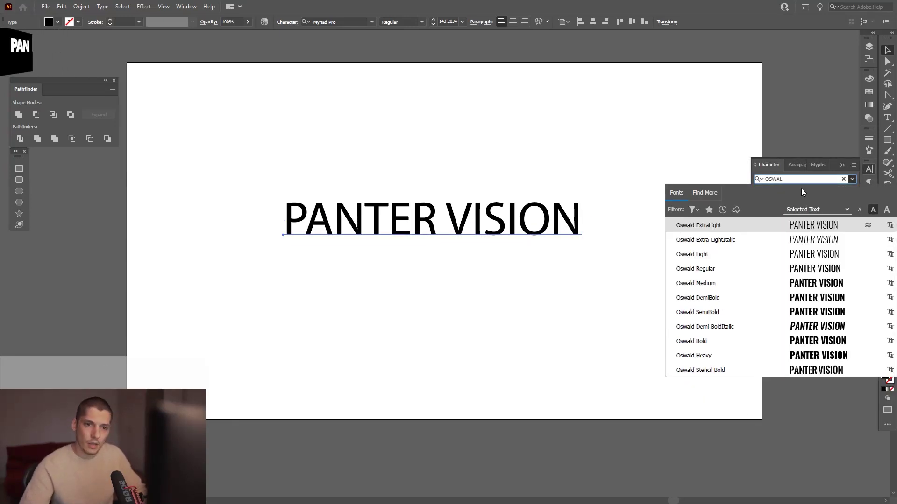
{"action": "left_click", "coordinate": [752, 334]}
{"action": "left_click", "coordinate": [842, 165]}
{"action": "left_click", "coordinate": [691, 176]}
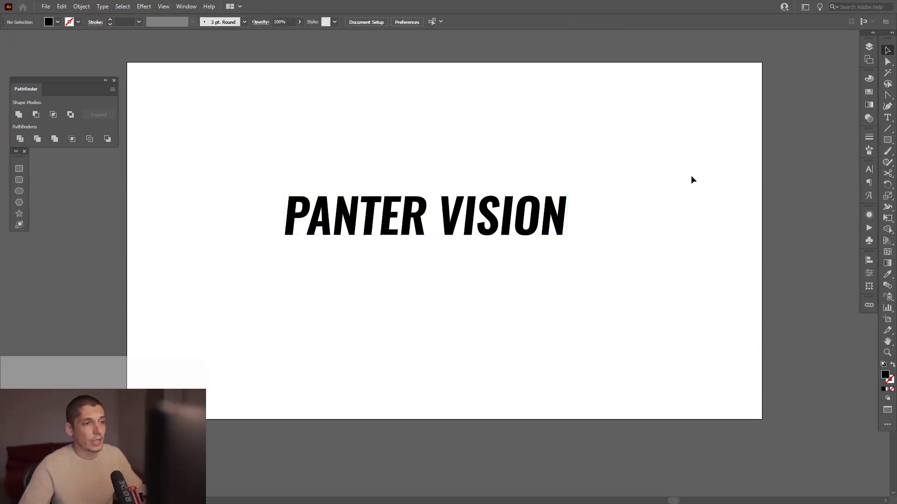
{"action": "left_click_drag", "start_coordinate": [677, 252], "coordinate": [409, 180]}
{"action": "left_click", "coordinate": [334, 21]}
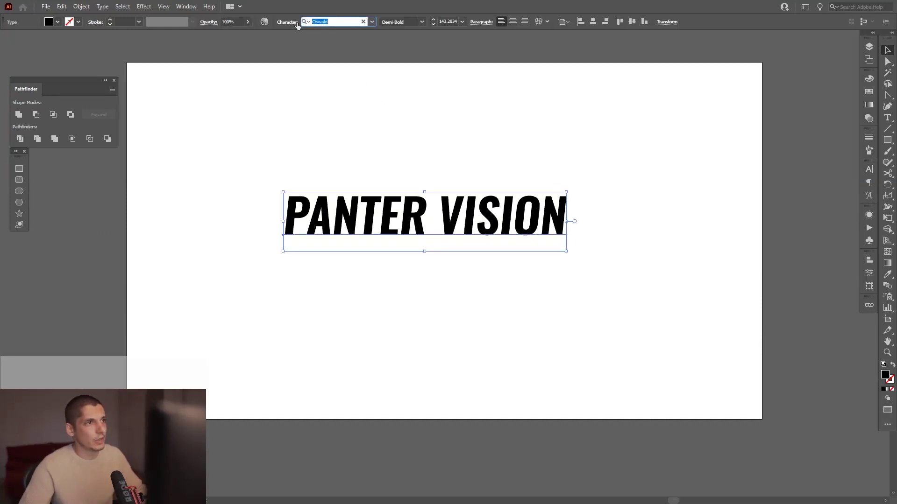
{"action": "key", "text": "Escape"}
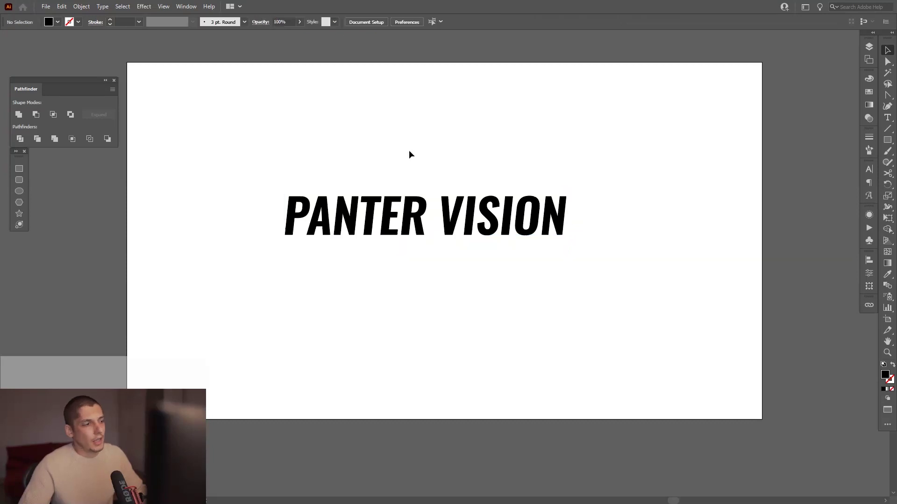
Step: Reposition the PANTER VISION text slightly and enlarge it to about 176 pt
{"action": "left_click_drag", "start_coordinate": [496, 234], "coordinate": [502, 233]}
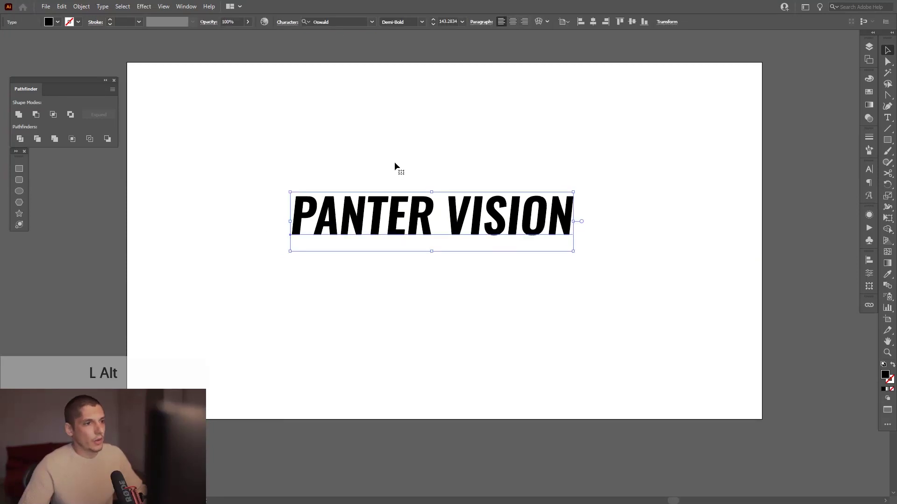
{"action": "scroll", "coordinate": [394, 161], "scroll_direction": "up", "scroll_amount": 2}
{"action": "scroll", "coordinate": [497, 184], "scroll_direction": "down", "scroll_amount": 2}
{"action": "left_click_drag", "start_coordinate": [529, 211], "coordinate": [532, 224]}
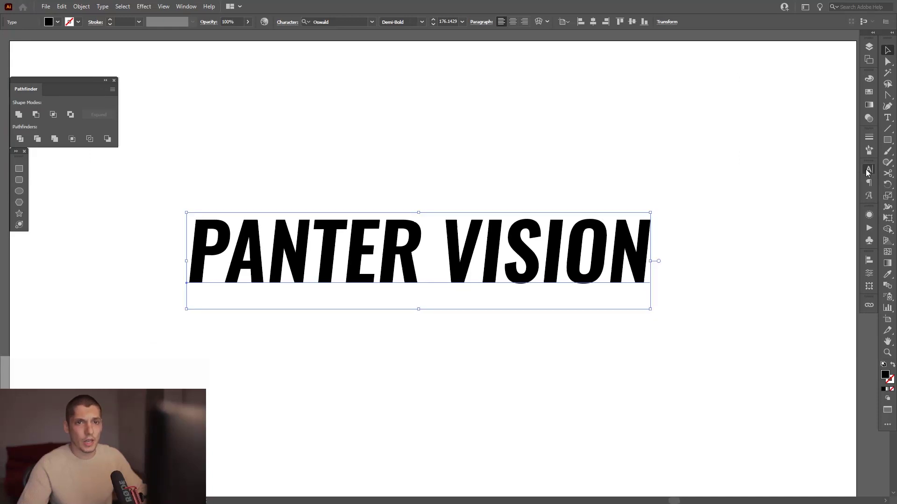
Step: Tighten the letter tracking of the PANTER VISION text to -50
{"action": "left_click", "coordinate": [868, 170]}
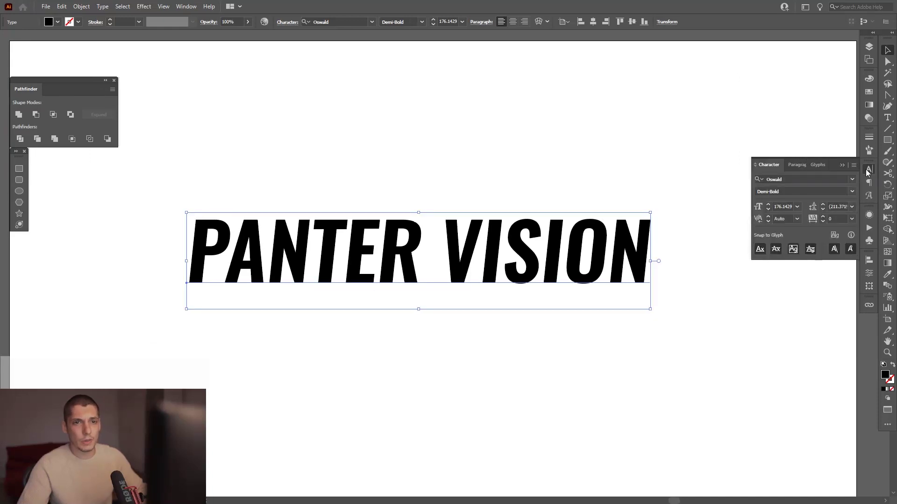
{"action": "left_click", "coordinate": [851, 219]}
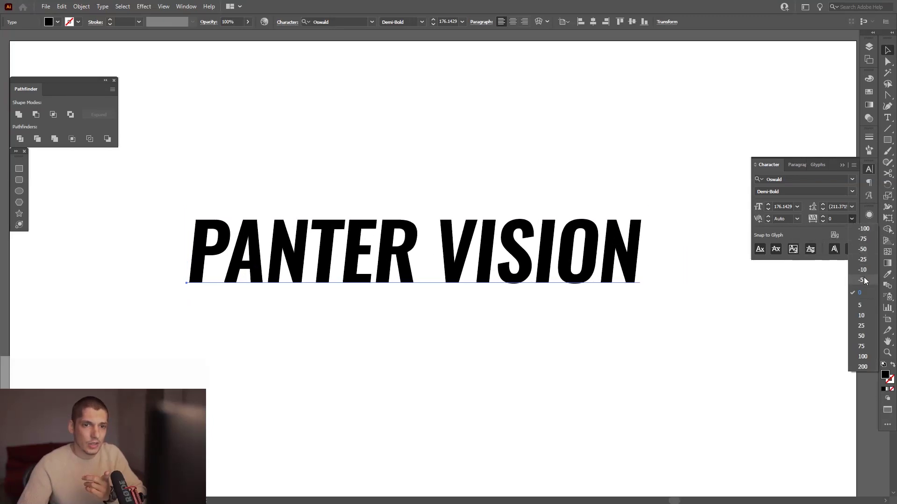
{"action": "left_click", "coordinate": [864, 248]}
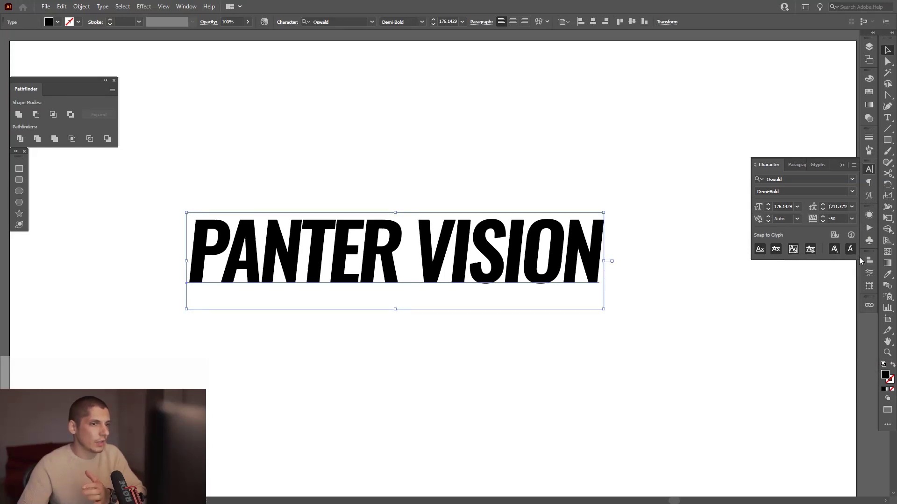
{"action": "key", "text": "ctrl+shift+a"}
{"action": "left_click", "coordinate": [842, 165]}
Step: Expand the PANTER VISION text into editable outlines and deselect it
{"action": "left_click_drag", "start_coordinate": [757, 157], "coordinate": [326, 294]}
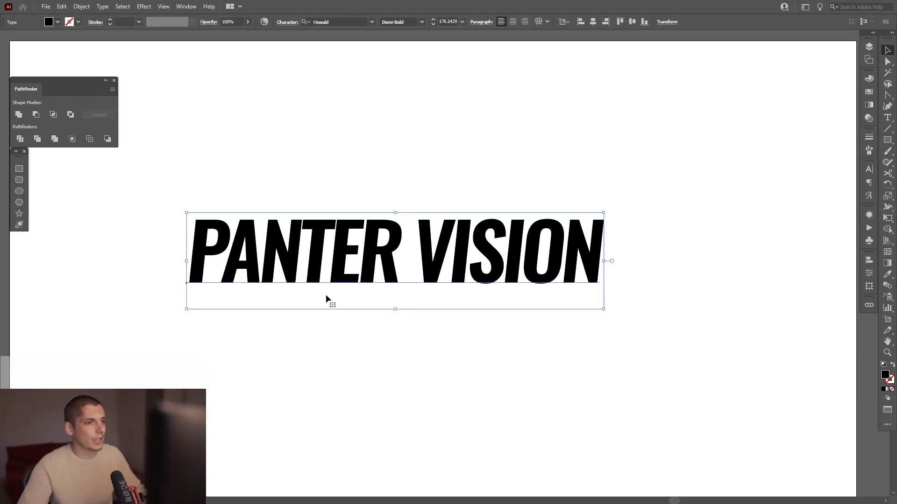
{"action": "left_click", "coordinate": [83, 7]}
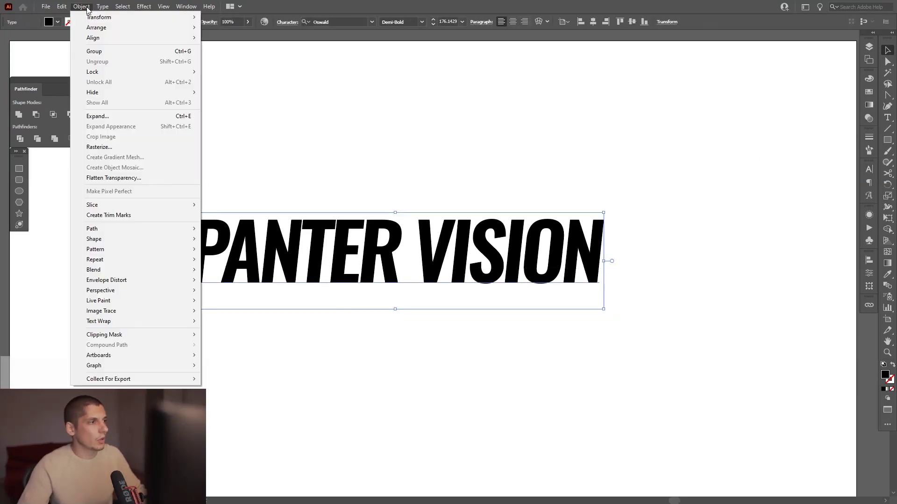
{"action": "left_click", "coordinate": [118, 120]}
{"action": "key", "text": "Return"}
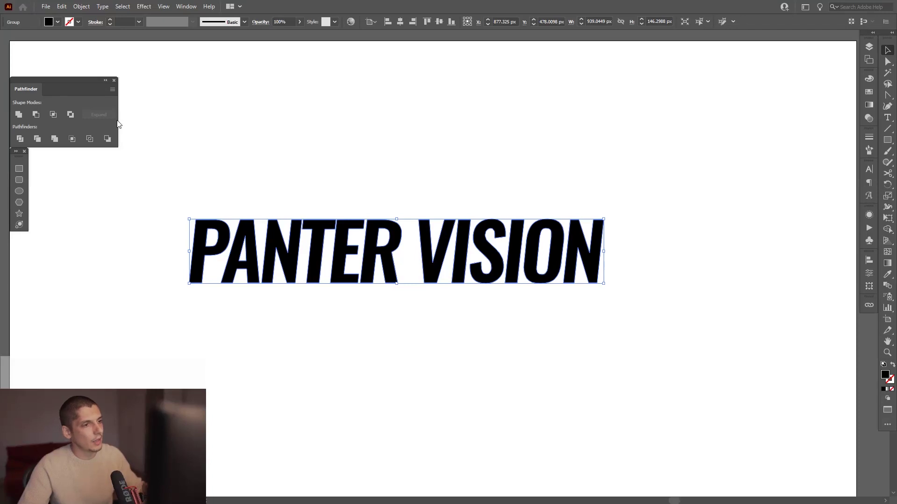
{"action": "left_click_drag", "start_coordinate": [182, 169], "coordinate": [267, 181]}
{"action": "scroll", "coordinate": [430, 204], "scroll_direction": "up", "scroll_amount": 2, "text": "alt"}
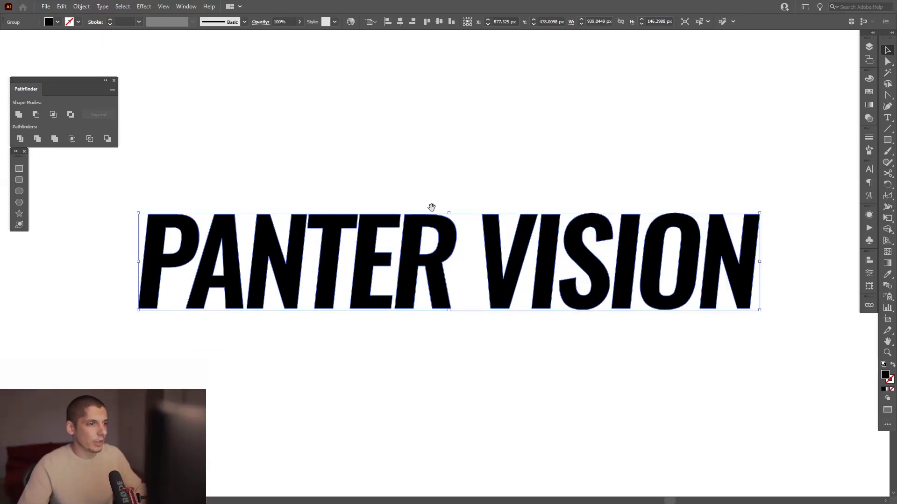
{"action": "left_click", "coordinate": [430, 203]}
{"action": "scroll", "coordinate": [430, 203], "scroll_direction": "down", "scroll_amount": 3}
{"action": "left_click_drag", "start_coordinate": [430, 203], "coordinate": [435, 205]}
{"action": "scroll", "coordinate": [447, 208], "scroll_direction": "up", "scroll_amount": 1}
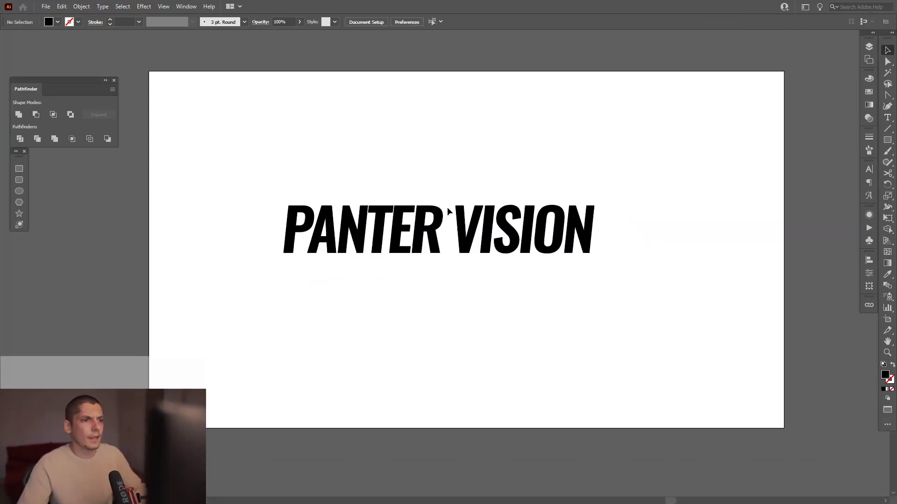
Step: Swap the drawing colours so new artwork gets a black stroke and no fill
{"action": "left_click", "coordinate": [487, 233]}
{"action": "scroll", "coordinate": [474, 221], "scroll_direction": "up", "scroll_amount": 2, "text": "alt"}
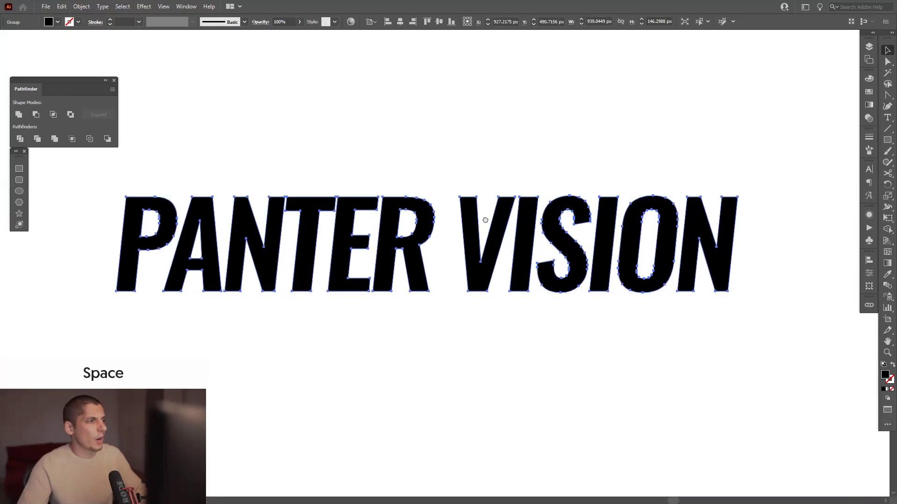
{"action": "left_click", "coordinate": [471, 163]}
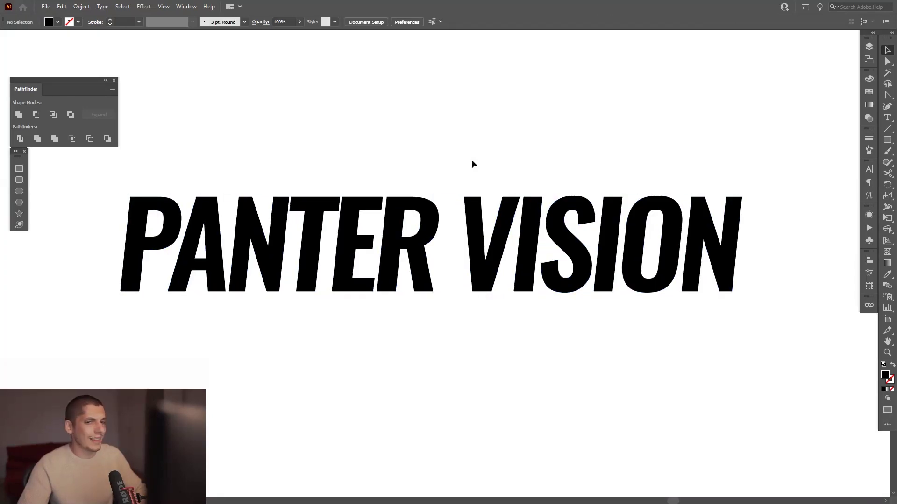
{"action": "left_click", "coordinate": [892, 366]}
{"action": "left_click", "coordinate": [890, 380]}
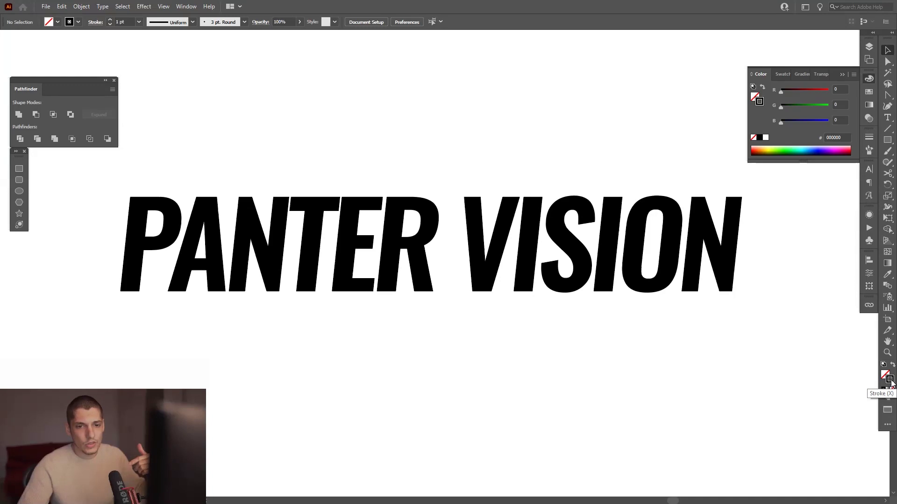
{"action": "left_click", "coordinate": [842, 76]}
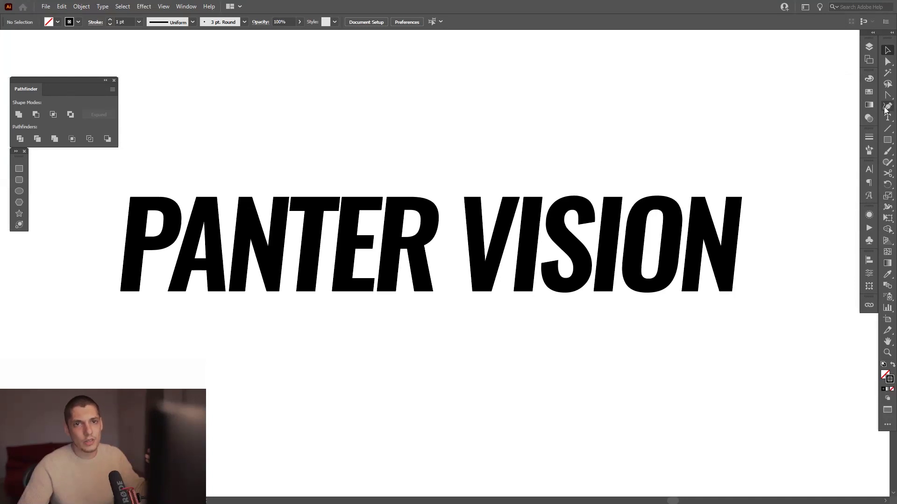
Step: Draw a straight horizontal line about 1034 px long just above the PANTER VISION text and set its stroke weight to 0.25 pt
{"action": "left_click", "coordinate": [888, 135]}
{"action": "left_click_drag", "start_coordinate": [552, 150], "coordinate": [547, 170]}
{"action": "scroll", "coordinate": [531, 171], "scroll_direction": "down", "scroll_amount": 2}
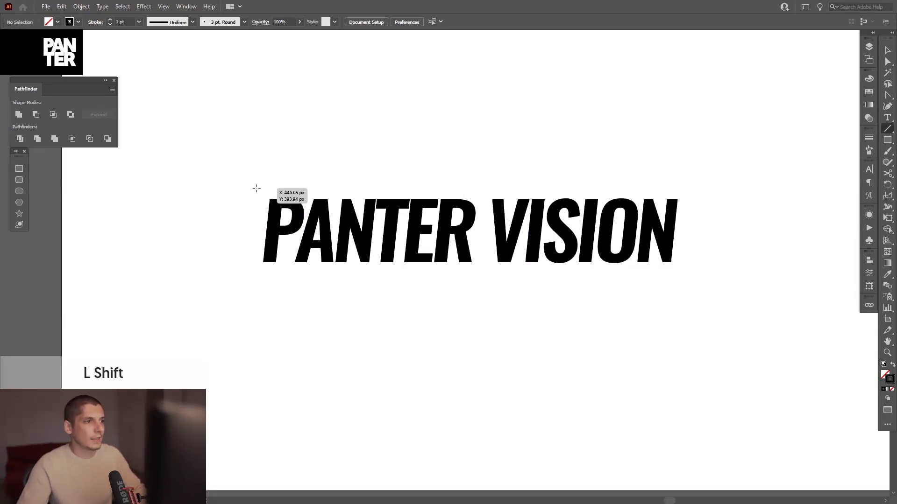
{"action": "left_click_drag", "start_coordinate": [241, 187], "coordinate": [699, 220]}
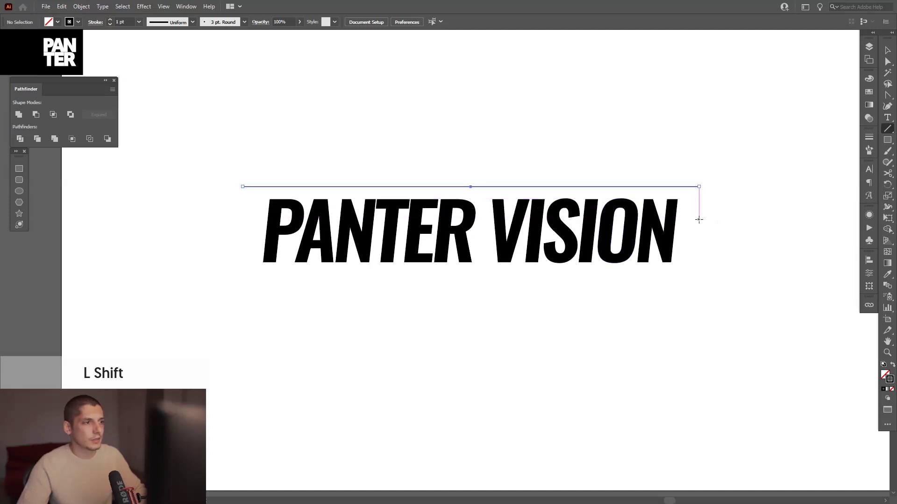
{"action": "key", "text": "v"}
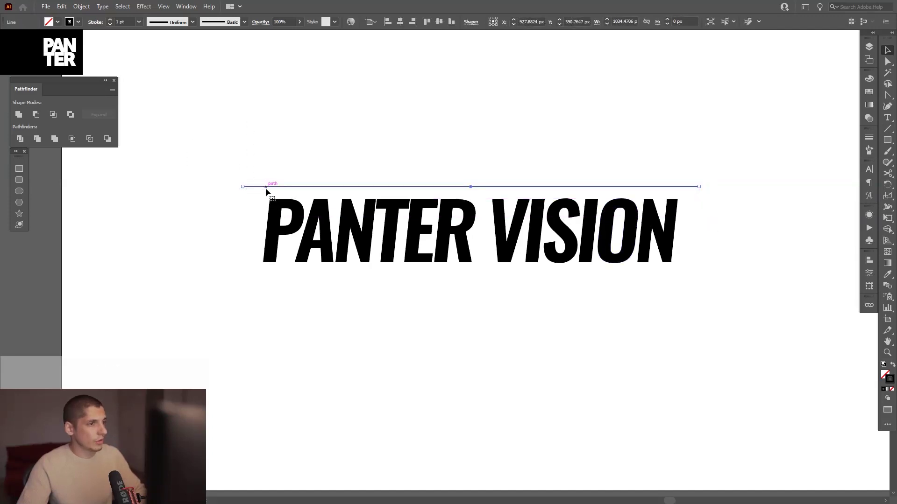
{"action": "type", "text": "0.25"}
{"action": "key", "text": "Return"}
Step: Move the line closer to the letters' top edge and place a copy of it slightly below
{"action": "left_click_drag", "start_coordinate": [196, 147], "coordinate": [288, 175]}
{"action": "scroll", "coordinate": [253, 200], "scroll_direction": "up", "scroll_amount": 3}
{"action": "scroll", "coordinate": [260, 153], "scroll_direction": "up", "scroll_amount": 1}
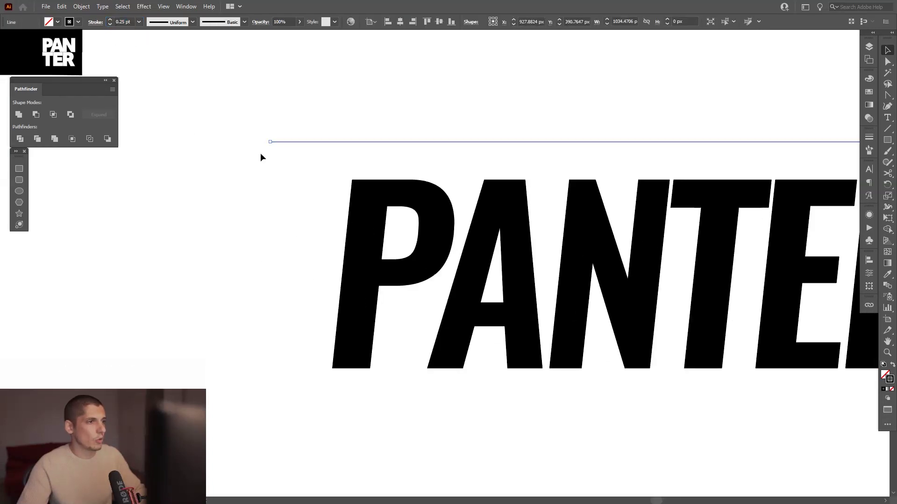
{"action": "left_click_drag", "start_coordinate": [288, 142], "coordinate": [304, 152]}
{"action": "scroll", "coordinate": [271, 144], "scroll_direction": "up", "scroll_amount": 2}
{"action": "scroll", "coordinate": [298, 203], "scroll_direction": "up", "scroll_amount": 1}
{"action": "key", "text": "ctrl+z"}
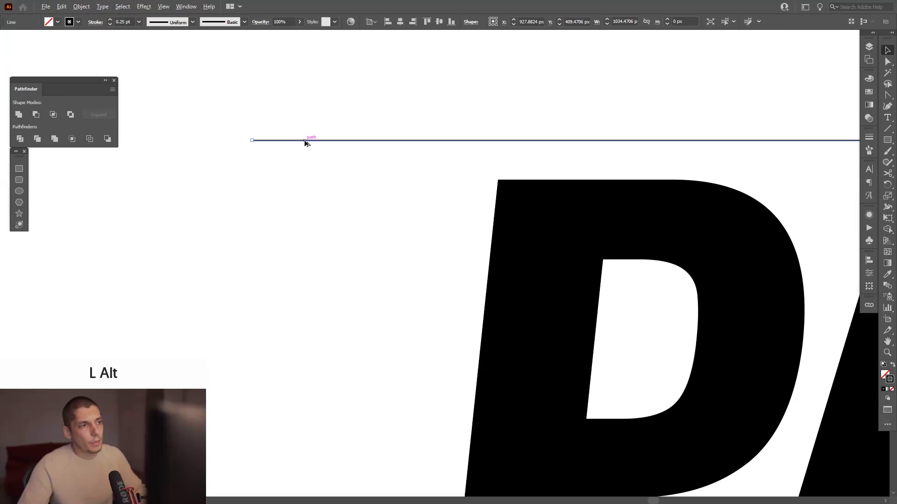
{"action": "mouse_move", "coordinate": [306, 143]}
{"action": "left_mouse_down"}
{"action": "mouse_move", "coordinate": [309, 163]}
{"action": "mouse_move", "coordinate": [305, 153]}
{"action": "left_mouse_up"}
{"action": "left_click_drag", "start_coordinate": [322, 210], "coordinate": [310, 173]}
Step: Repeat the line duplication downward until evenly spaced lines cover the whole text and extend past its lower edge
{"action": "scroll", "coordinate": [301, 189], "scroll_direction": "down", "scroll_amount": 3}
{"action": "key", "text": "ctrl+d"}
{"action": "key", "text": "ctrl+d"}
{"action": "key", "text": "ctrl+d"}
{"action": "key", "text": "ctrl+d"}
{"action": "key", "text": "ctrl+d"}
{"action": "key", "text": "ctrl+d"}
{"action": "key", "text": "ctrl+d"}
{"action": "key", "text": "ctrl+d"}
{"action": "key", "text": "ctrl+d"}
{"action": "key", "text": "ctrl+d"}
{"action": "key", "text": "ctrl+d"}
{"action": "key", "text": "ctrl+d"}
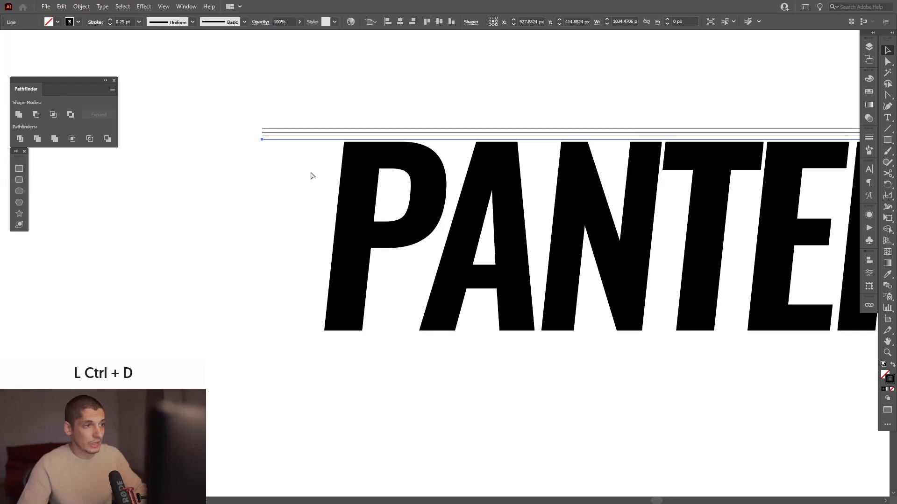
{"action": "key", "text": "ctrl+d"}
{"action": "key", "text": "ctrl+d"}
{"action": "key", "text": "ctrl+d"}
{"action": "key", "text": "ctrl+d"}
{"action": "key", "text": "ctrl+d"}
{"action": "key", "text": "ctrl+d"}
{"action": "key", "text": "ctrl+d"}
{"action": "key", "text": "ctrl+d"}
{"action": "key", "text": "ctrl+d"}
{"action": "key", "text": "ctrl+d"}
{"action": "key", "text": "ctrl+d"}
{"action": "key", "text": "ctrl+d"}
{"action": "key", "text": "ctrl+d"}
{"action": "key", "text": "ctrl+d"}
{"action": "key", "text": "ctrl+d"}
{"action": "key", "text": "ctrl+d"}
{"action": "key", "text": "ctrl+d"}
{"action": "key", "text": "ctrl+d"}
{"action": "key", "text": "ctrl+d"}
{"action": "key", "text": "ctrl+d"}
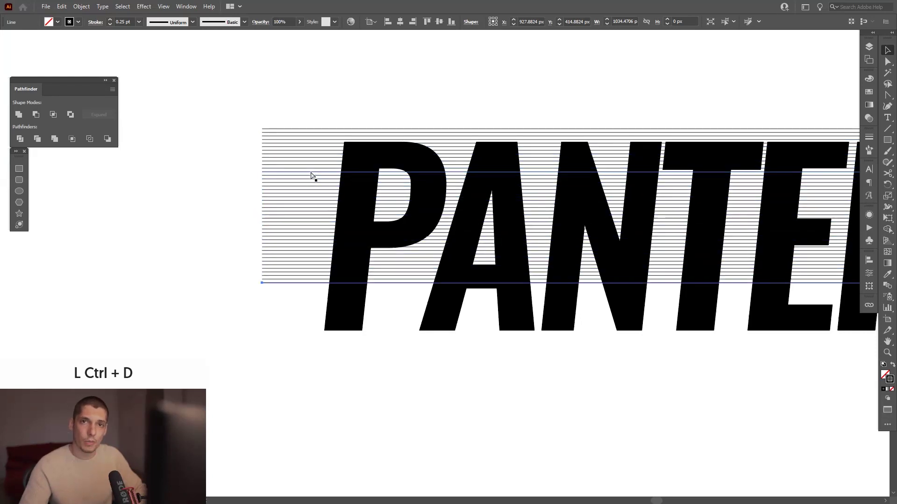
{"action": "key", "text": "ctrl+d"}
{"action": "key", "text": "ctrl+d"}
{"action": "key", "text": "ctrl+d"}
{"action": "key", "text": "ctrl+d"}
{"action": "key", "text": "ctrl+d"}
{"action": "key", "text": "ctrl+d"}
{"action": "key", "text": "ctrl+d"}
{"action": "key", "text": "ctrl+d"}
{"action": "key", "text": "ctrl+d"}
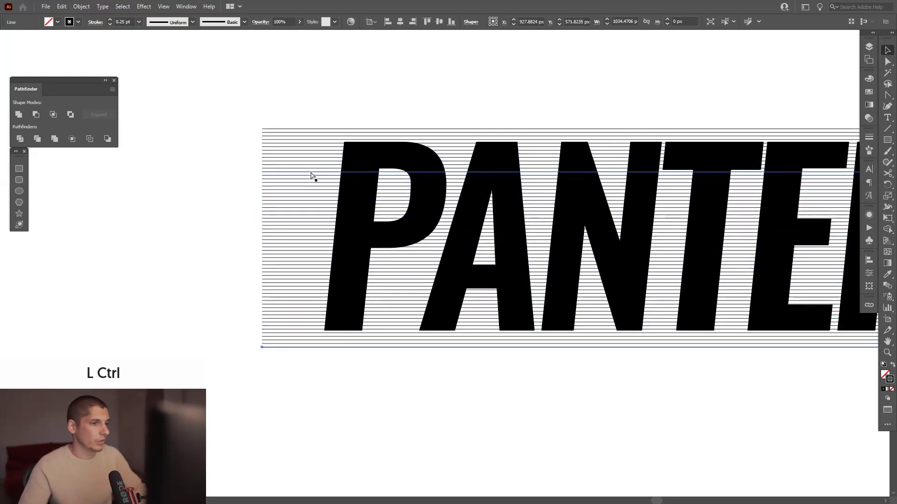
Step: Select all the horizontal lines without the text and group them
{"action": "left_click_drag", "start_coordinate": [252, 87], "coordinate": [301, 417]}
{"action": "right_click", "coordinate": [295, 292]}
{"action": "left_click", "coordinate": [348, 371]}
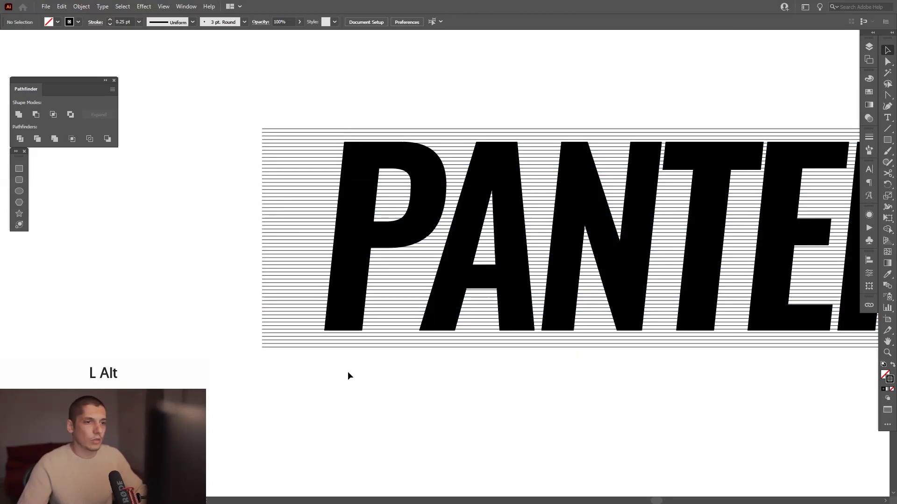
Step: Examine the stripe spacing and thickness of the finished PANTER and VISION examples on the other artboard
{"action": "scroll", "coordinate": [347, 371], "scroll_direction": "down", "scroll_amount": 2}
{"action": "left_click_drag", "start_coordinate": [368, 374], "coordinate": [344, 308]}
{"action": "scroll", "coordinate": [344, 308], "scroll_direction": "down", "scroll_amount": 2}
{"action": "scroll", "coordinate": [346, 312], "scroll_direction": "down", "scroll_amount": 1}
{"action": "left_click_drag", "start_coordinate": [112, 266], "coordinate": [470, 259]}
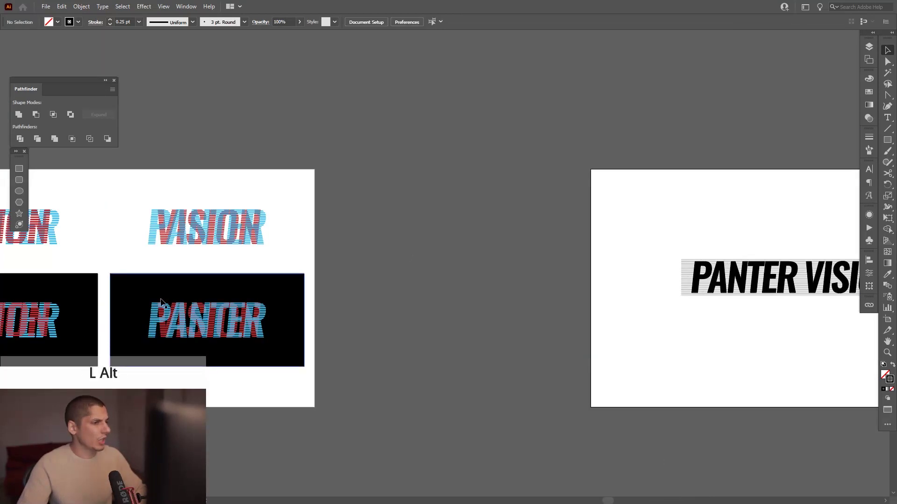
{"action": "scroll", "coordinate": [162, 304], "scroll_direction": "up", "scroll_amount": 2}
{"action": "scroll", "coordinate": [246, 294], "scroll_direction": "up", "scroll_amount": 2}
{"action": "left_click_drag", "start_coordinate": [178, 321], "coordinate": [488, 246]}
{"action": "scroll", "coordinate": [220, 296], "scroll_direction": "up", "scroll_amount": 1}
{"action": "scroll", "coordinate": [219, 296], "scroll_direction": "down", "scroll_amount": 4}
{"action": "scroll", "coordinate": [245, 305], "scroll_direction": "up", "scroll_amount": 2}
{"action": "scroll", "coordinate": [289, 279], "scroll_direction": "up", "scroll_amount": 2}
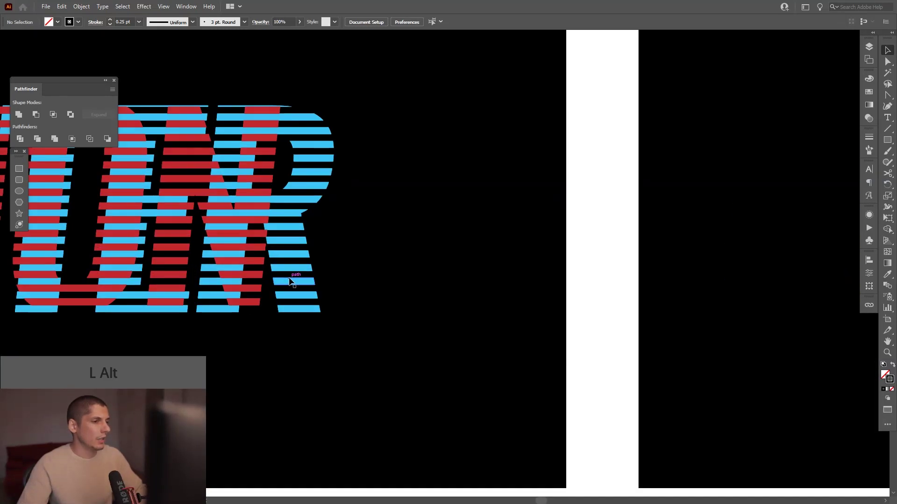
{"action": "scroll", "coordinate": [289, 278], "scroll_direction": "down", "scroll_amount": 2}
{"action": "left_click_drag", "start_coordinate": [638, 271], "coordinate": [482, 271]}
{"action": "scroll", "coordinate": [481, 270], "scroll_direction": "up", "scroll_amount": 2}
{"action": "scroll", "coordinate": [481, 270], "scroll_direction": "down", "scroll_amount": 5}
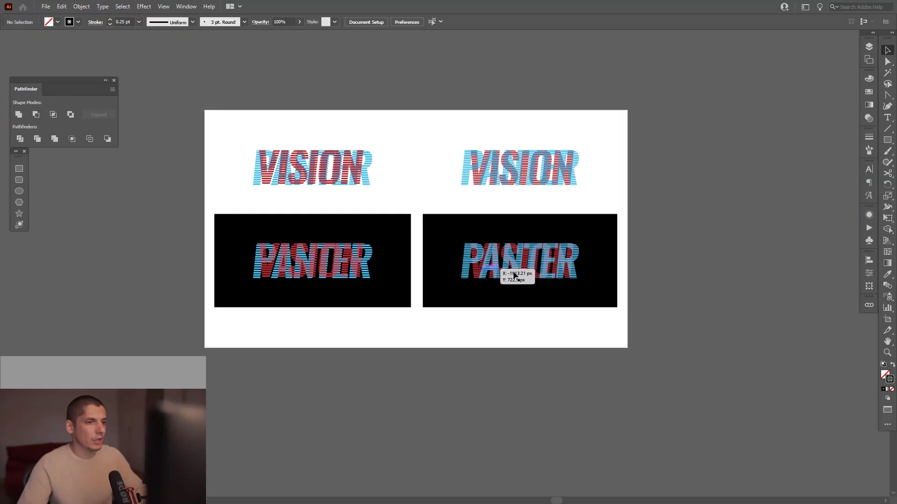
Step: Stretch the line group upward to a height of about 179 px to widen the gaps between the lines
{"action": "left_click_drag", "start_coordinate": [717, 266], "coordinate": [310, 252]}
{"action": "left_click_drag", "start_coordinate": [664, 220], "coordinate": [563, 226]}
{"action": "scroll", "coordinate": [562, 226], "scroll_direction": "up", "scroll_amount": 4}
{"action": "left_click_drag", "start_coordinate": [238, 158], "coordinate": [344, 200]}
{"action": "scroll", "coordinate": [344, 201], "scroll_direction": "up", "scroll_amount": 1}
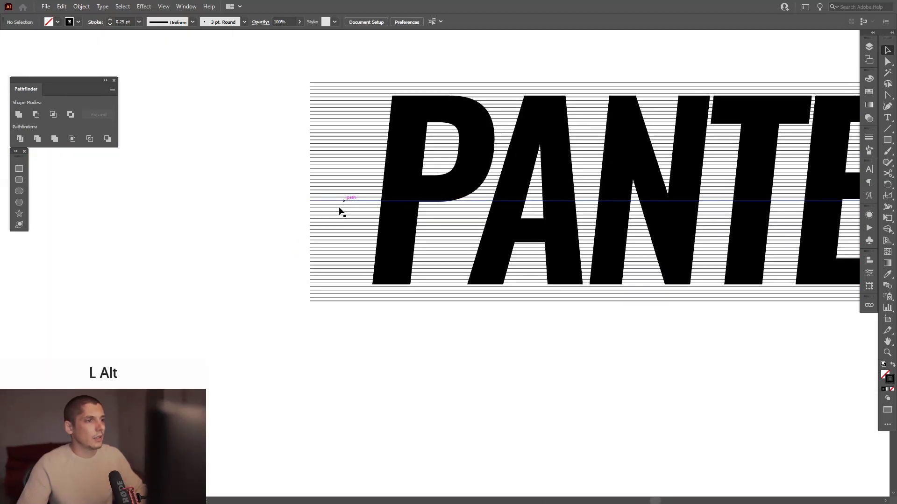
{"action": "scroll", "coordinate": [319, 285], "scroll_direction": "up", "scroll_amount": 1}
{"action": "left_click", "coordinate": [341, 278]}
{"action": "left_click_drag", "start_coordinate": [446, 300], "coordinate": [404, 363]}
{"action": "scroll", "coordinate": [423, 344], "scroll_direction": "down", "scroll_amount": 1}
{"action": "left_click_drag", "start_coordinate": [532, 260], "coordinate": [385, 300]}
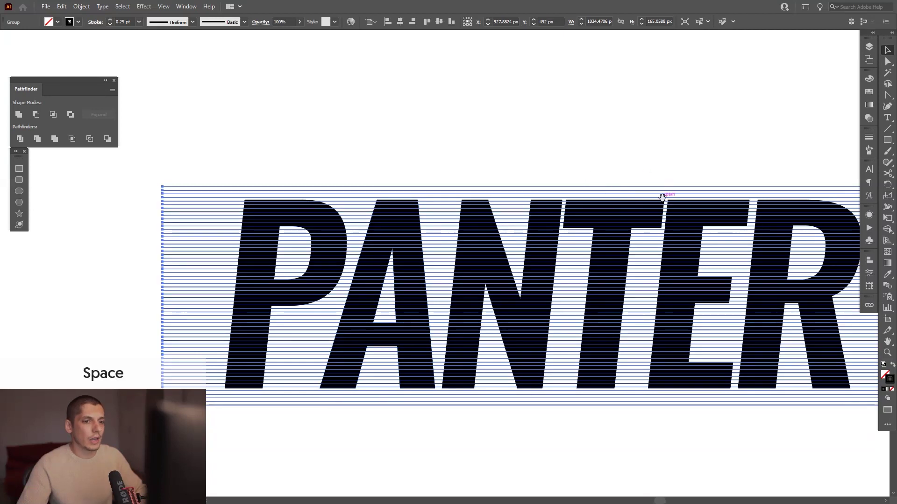
{"action": "left_click_drag", "start_coordinate": [663, 197], "coordinate": [475, 210]}
{"action": "scroll", "coordinate": [700, 194], "scroll_direction": "up", "scroll_amount": 3}
{"action": "left_click_drag", "start_coordinate": [376, 210], "coordinate": [389, 182]}
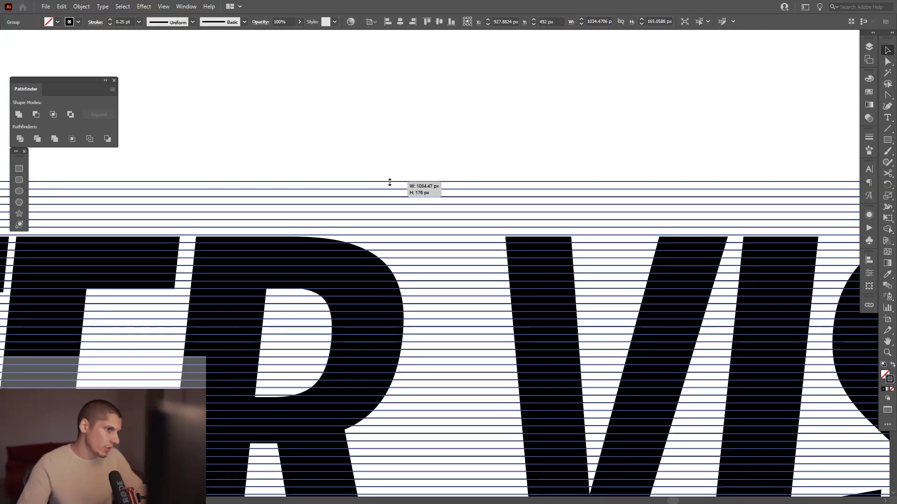
{"action": "left_click_drag", "start_coordinate": [390, 183], "coordinate": [396, 175]}
Step: Stretch the line group downward to about 208 px tall and nudge it so one line meets the letters' top edge
{"action": "scroll", "coordinate": [500, 294], "scroll_direction": "down", "scroll_amount": 6, "text": "alt"}
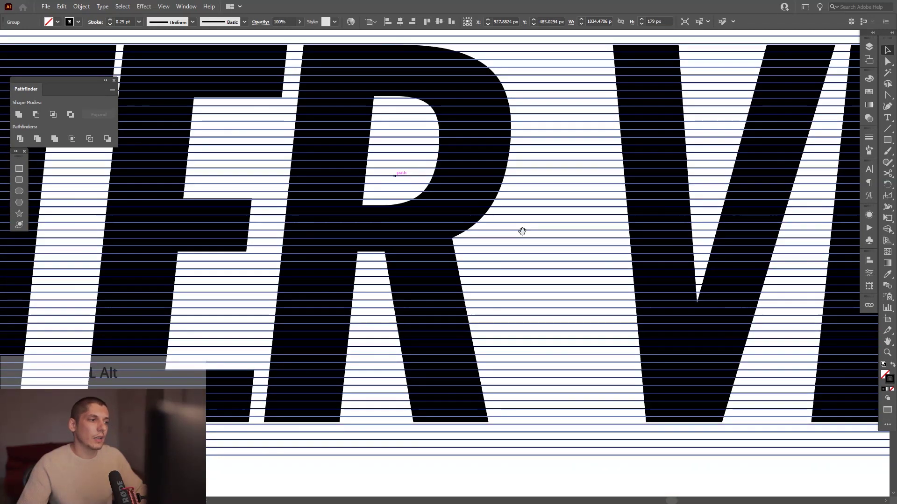
{"action": "scroll", "coordinate": [542, 279], "scroll_direction": "up", "scroll_amount": 2, "text": "alt"}
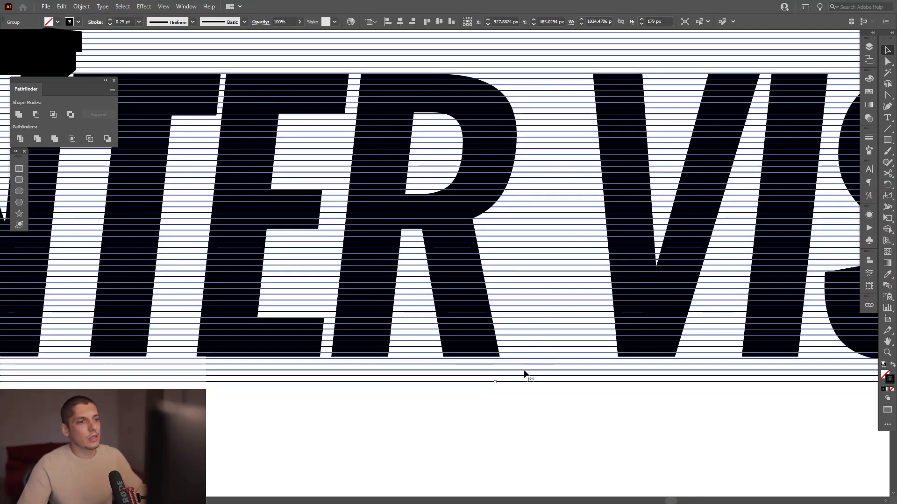
{"action": "left_click_drag", "start_coordinate": [496, 383], "coordinate": [510, 441]}
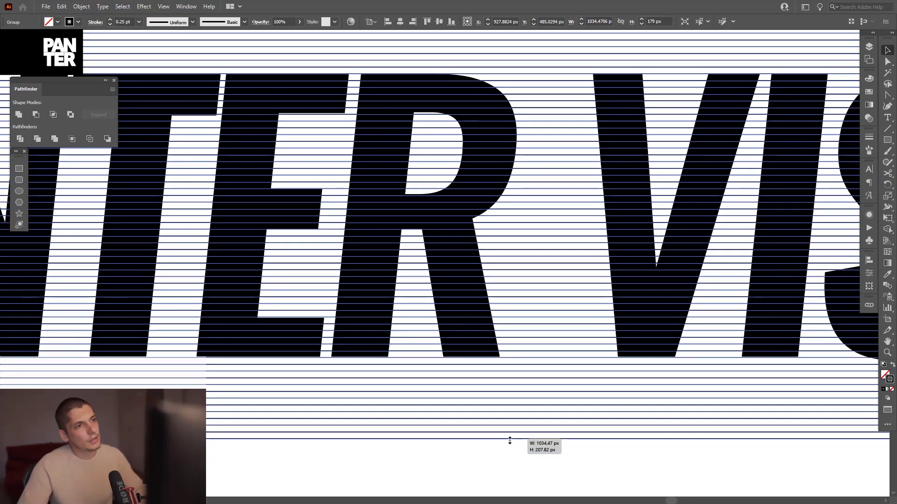
{"action": "scroll", "coordinate": [398, 192], "scroll_direction": "up", "scroll_amount": 8}
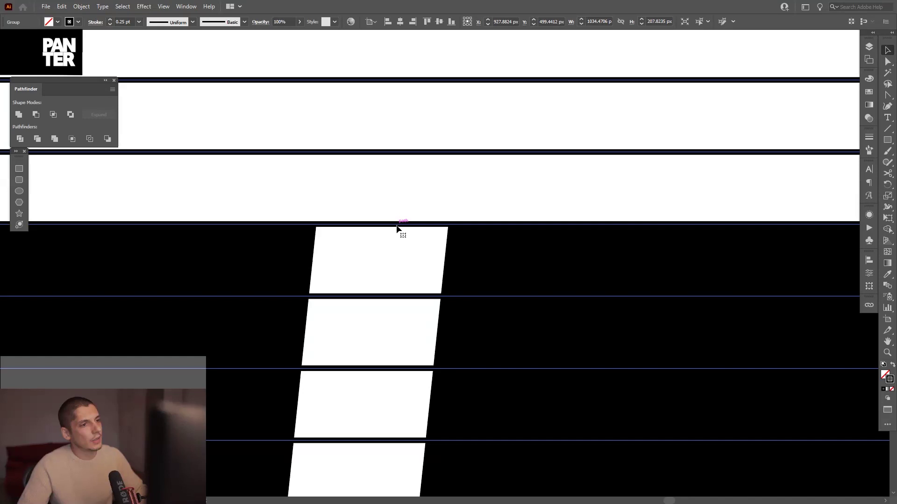
{"action": "left_click_drag", "start_coordinate": [397, 225], "coordinate": [396, 223]}
{"action": "scroll", "coordinate": [396, 226], "scroll_direction": "down", "scroll_amount": 5}
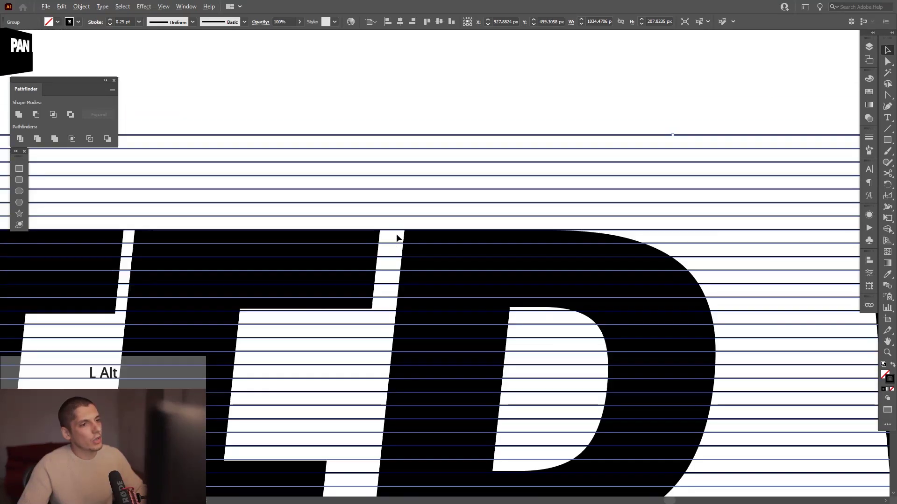
{"action": "left_click_drag", "start_coordinate": [399, 311], "coordinate": [435, 143]}
{"action": "scroll", "coordinate": [434, 142], "scroll_direction": "down", "scroll_amount": 10}
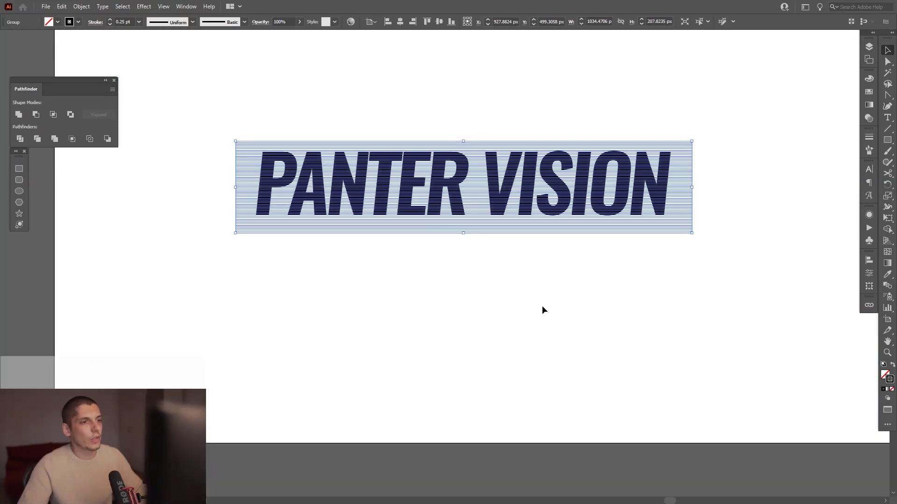
Step: Select the text together with the line group and move both to the upper-left corner of the artboard
{"action": "left_click", "coordinate": [542, 307]}
{"action": "left_click_drag", "start_coordinate": [548, 282], "coordinate": [554, 351]}
{"action": "scroll", "coordinate": [587, 374], "scroll_direction": "down", "scroll_amount": 4}
{"action": "left_click_drag", "start_coordinate": [468, 329], "coordinate": [385, 250]}
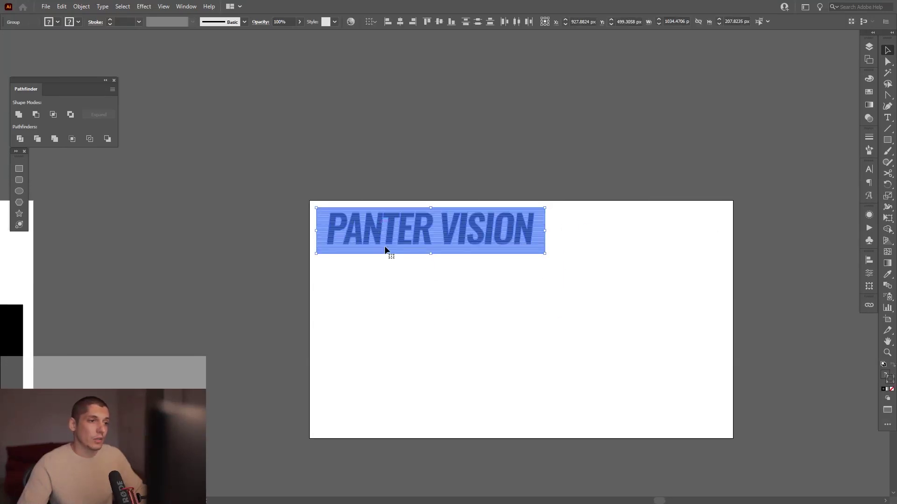
Step: Duplicate the text and line group straight below the original, leaving a small gap between the two copies
{"action": "key", "text": "alt"}
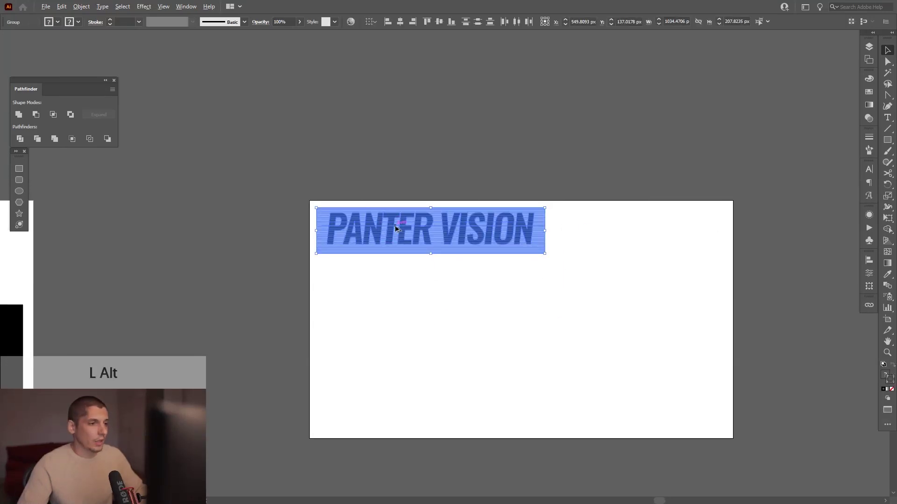
{"action": "left_click_drag", "start_coordinate": [392, 228], "coordinate": [394, 284]}
{"action": "scroll", "coordinate": [395, 284], "scroll_direction": "up", "scroll_amount": 5}
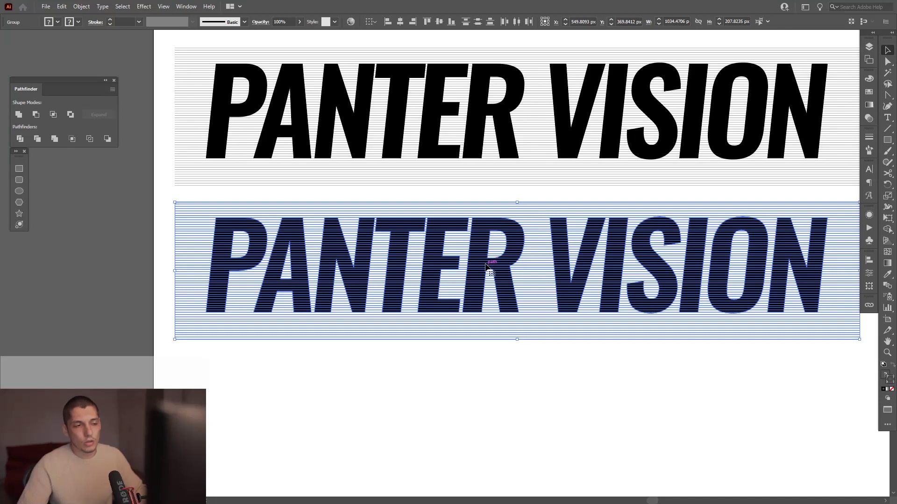
{"action": "left_click_drag", "start_coordinate": [486, 266], "coordinate": [490, 283]}
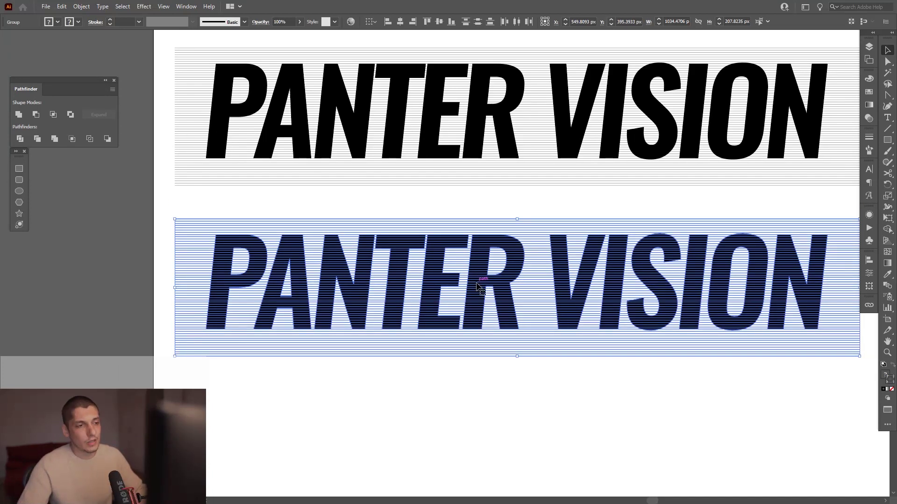
Step: Use the Shape Builder tool on the lower copy to delete the line ends before the P and the lines above and below the letters
{"action": "key", "text": "shift+m"}
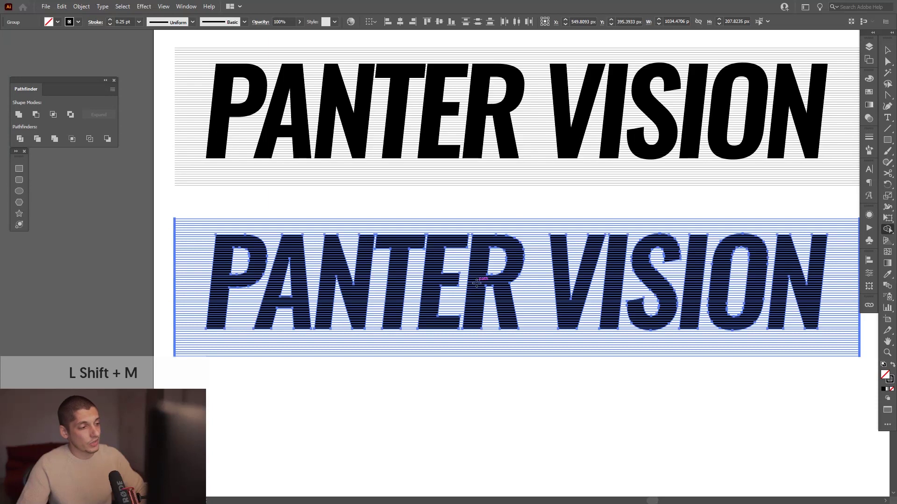
{"action": "left_click", "coordinate": [887, 230]}
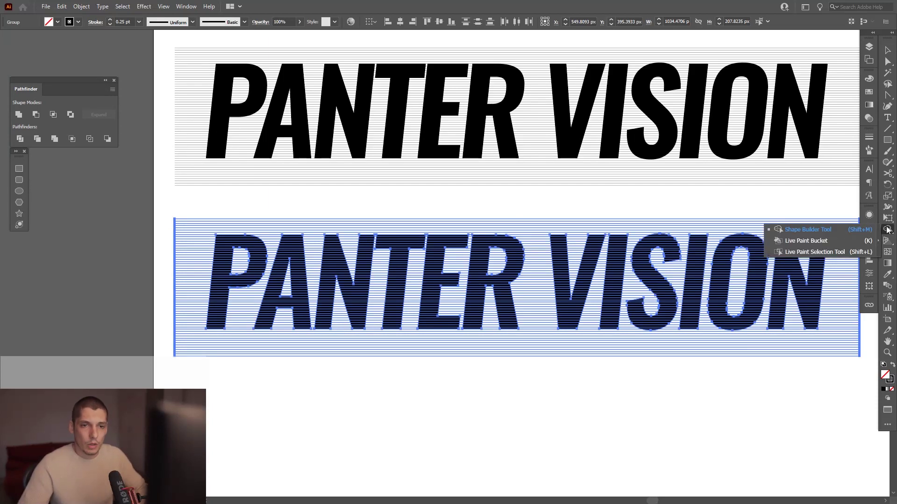
{"action": "left_click", "coordinate": [820, 229]}
{"action": "left_click_drag", "start_coordinate": [335, 348], "coordinate": [466, 332]}
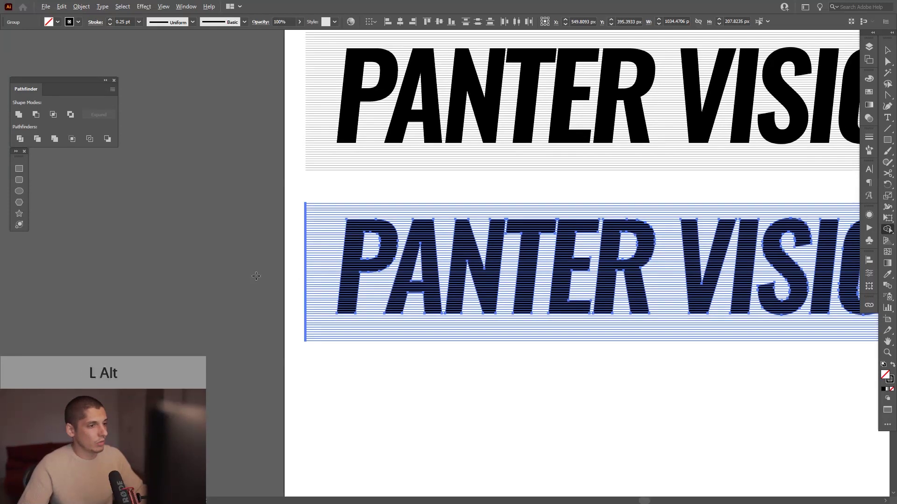
{"action": "scroll", "coordinate": [256, 277], "scroll_direction": "up", "scroll_amount": 2}
{"action": "left_click_drag", "start_coordinate": [299, 280], "coordinate": [261, 267]}
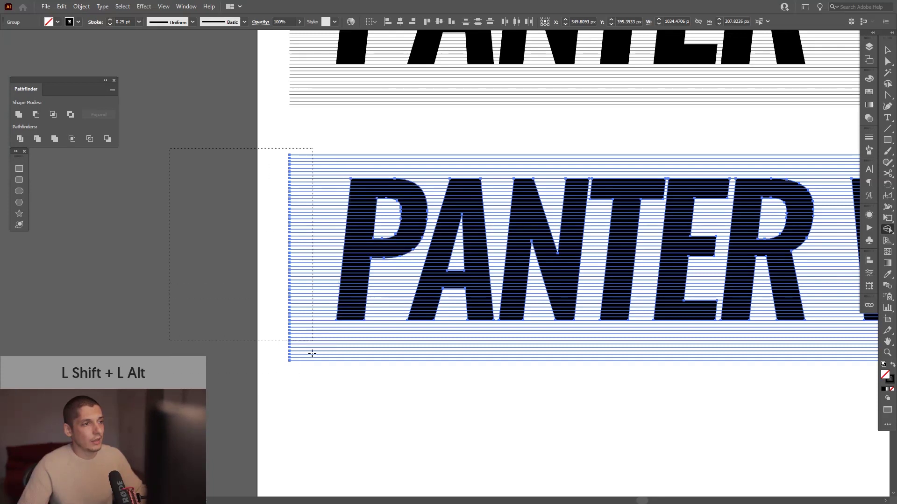
{"action": "left_click_drag", "start_coordinate": [309, 413], "coordinate": [310, 411]}
Step: Delete the line segments inside the hollow of the P in the lower copy with the Shape Builder tool
{"action": "left_click_drag", "start_coordinate": [629, 341], "coordinate": [351, 340]}
{"action": "scroll", "coordinate": [559, 259], "scroll_direction": "up", "scroll_amount": 1}
{"action": "left_click_drag", "start_coordinate": [174, 231], "coordinate": [540, 252]}
{"action": "scroll", "coordinate": [243, 228], "scroll_direction": "up", "scroll_amount": 4}
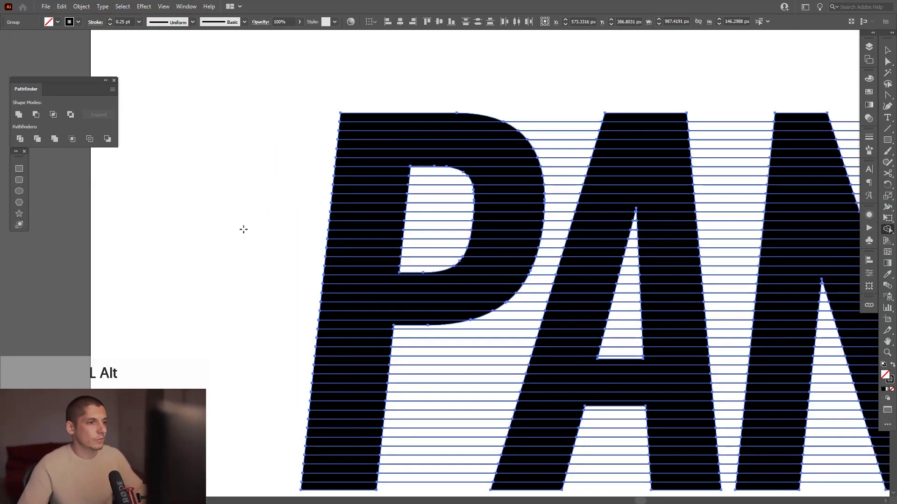
{"action": "scroll", "coordinate": [404, 129], "scroll_direction": "up", "scroll_amount": 3}
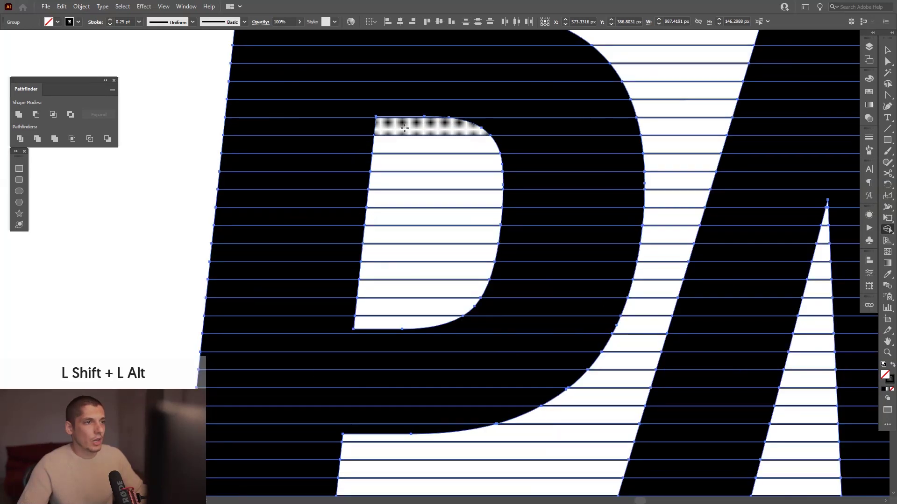
{"action": "mouse_move", "coordinate": [389, 407]}
{"action": "left_mouse_down"}
{"action": "mouse_move", "coordinate": [398, 189]}
{"action": "mouse_move", "coordinate": [378, 109]}
{"action": "left_mouse_up"}
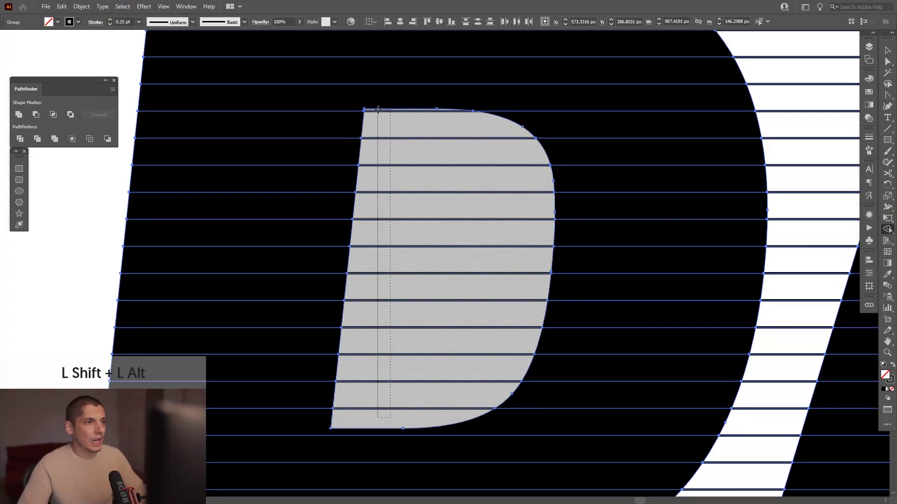
{"action": "left_click_drag", "start_coordinate": [504, 187], "coordinate": [351, 184]}
{"action": "scroll", "coordinate": [352, 184], "scroll_direction": "down", "scroll_amount": 2}
{"action": "left_click_drag", "start_coordinate": [433, 206], "coordinate": [469, 171]}
{"action": "scroll", "coordinate": [468, 171], "scroll_direction": "down", "scroll_amount": 1}
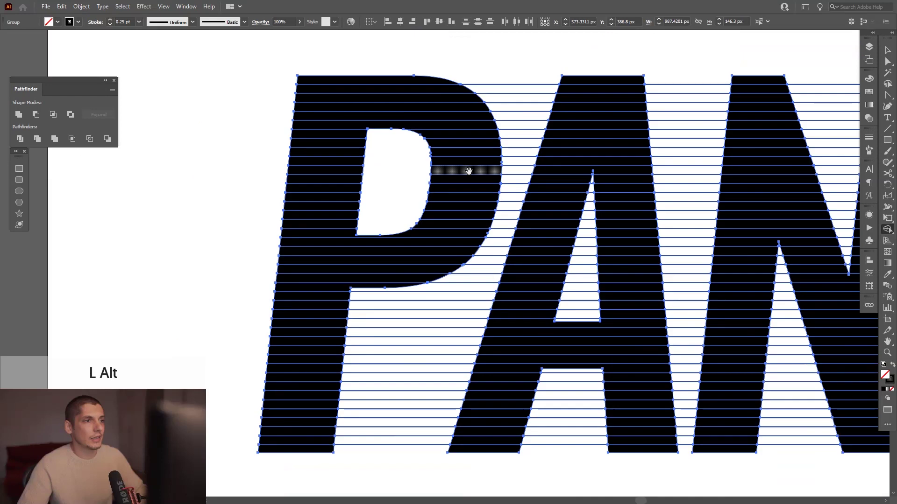
Step: Delete the line segments between the P and the A, including those under the P's bowl
{"action": "left_click_drag", "start_coordinate": [514, 78], "coordinate": [516, 207]}
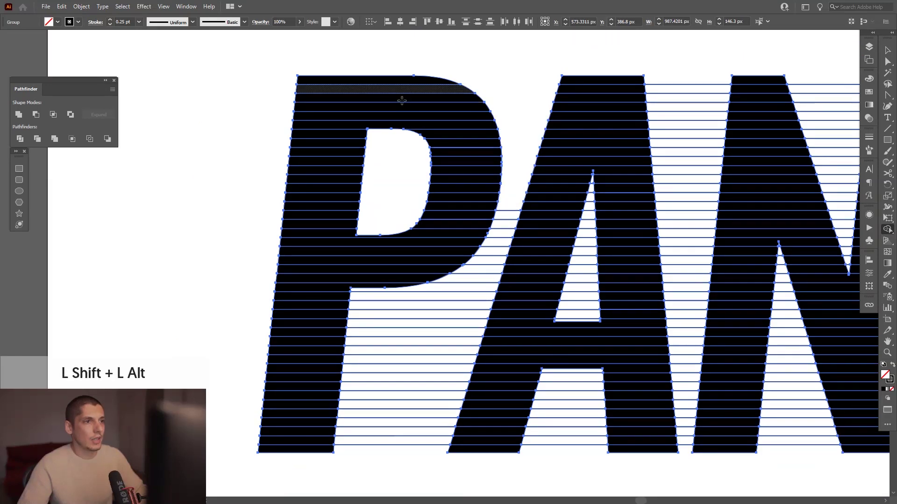
{"action": "left_click_drag", "start_coordinate": [502, 252], "coordinate": [507, 208]}
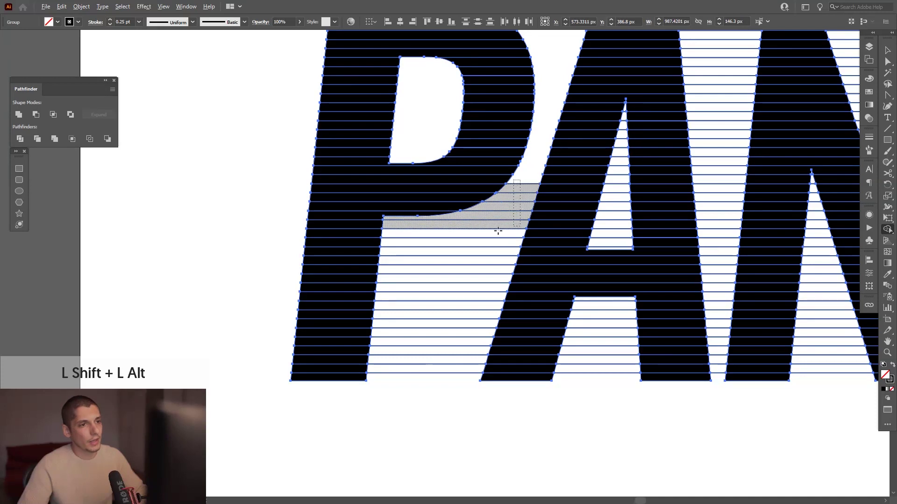
{"action": "left_click_drag", "start_coordinate": [434, 337], "coordinate": [421, 416]}
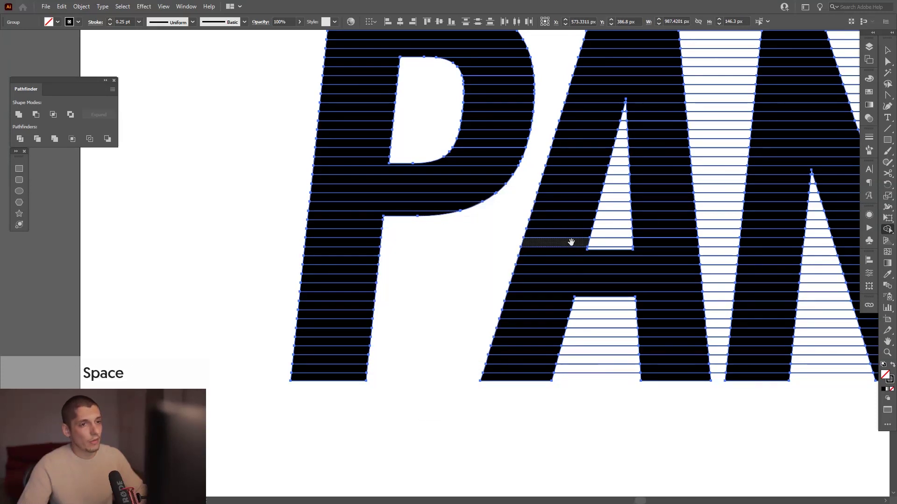
Step: Delete the line segments inside the A, between its legs and in the gap before the N
{"action": "scroll", "coordinate": [570, 242], "scroll_direction": "up", "scroll_amount": 3}
{"action": "left_click_drag", "start_coordinate": [559, 247], "coordinate": [507, 290]}
{"action": "mouse_move", "coordinate": [460, 354]}
{"action": "left_mouse_down"}
{"action": "mouse_move", "coordinate": [473, 211]}
{"action": "mouse_move", "coordinate": [468, 106]}
{"action": "left_mouse_up"}
{"action": "scroll", "coordinate": [483, 141], "scroll_direction": "up", "scroll_amount": 3}
{"action": "scroll", "coordinate": [469, 154], "scroll_direction": "up", "scroll_amount": 1}
{"action": "scroll", "coordinate": [469, 150], "scroll_direction": "down", "scroll_amount": 4}
{"action": "scroll", "coordinate": [562, 448], "scroll_direction": "up", "scroll_amount": 1}
{"action": "mouse_move", "coordinate": [563, 448]}
{"action": "left_mouse_down"}
{"action": "mouse_move", "coordinate": [620, 199]}
{"action": "mouse_move", "coordinate": [368, 301]}
{"action": "left_mouse_up"}
{"action": "scroll", "coordinate": [368, 301], "scroll_direction": "down", "scroll_amount": 2}
{"action": "left_click_drag", "start_coordinate": [399, 403], "coordinate": [400, 55]}
{"action": "scroll", "coordinate": [607, 93], "scroll_direction": "up", "scroll_amount": 3}
{"action": "scroll", "coordinate": [472, 436], "scroll_direction": "up", "scroll_amount": 5}
Step: Delete the line segments in the upper and lower notches of the N in PANTER
{"action": "left_click_drag", "start_coordinate": [461, 284], "coordinate": [451, 126]}
{"action": "scroll", "coordinate": [433, 458], "scroll_direction": "down", "scroll_amount": 5}
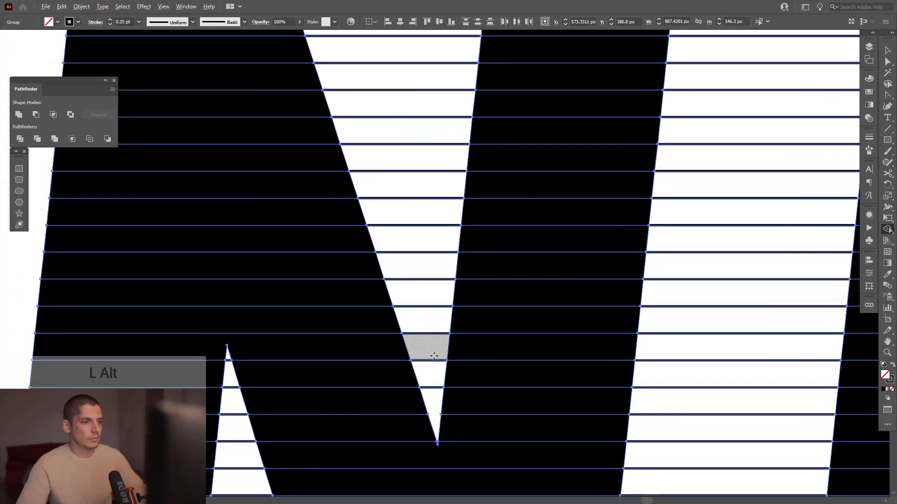
{"action": "scroll", "coordinate": [440, 104], "scroll_direction": "down", "scroll_amount": 3}
{"action": "scroll", "coordinate": [536, 110], "scroll_direction": "up", "scroll_amount": 3}
{"action": "scroll", "coordinate": [530, 126], "scroll_direction": "down", "scroll_amount": 3}
{"action": "scroll", "coordinate": [415, 136], "scroll_direction": "up", "scroll_amount": 3}
{"action": "left_click_drag", "start_coordinate": [414, 136], "coordinate": [408, 474]}
{"action": "scroll", "coordinate": [449, 169], "scroll_direction": "down", "scroll_amount": 3}
{"action": "left_click_drag", "start_coordinate": [445, 186], "coordinate": [445, 414]}
Step: Delete the line segments in the gaps around the T and E and inside the E's openings
{"action": "left_click_drag", "start_coordinate": [676, 309], "coordinate": [483, 372]}
{"action": "left_click_drag", "start_coordinate": [546, 451], "coordinate": [547, 123]}
{"action": "scroll", "coordinate": [748, 93], "scroll_direction": "up", "scroll_amount": 3}
{"action": "mouse_move", "coordinate": [554, 61]}
{"action": "left_mouse_down"}
{"action": "mouse_move", "coordinate": [554, 167]}
{"action": "mouse_move", "coordinate": [536, 275]}
{"action": "left_mouse_up"}
{"action": "scroll", "coordinate": [535, 182], "scroll_direction": "down", "scroll_amount": 3}
{"action": "left_click_drag", "start_coordinate": [442, 102], "coordinate": [436, 227]}
{"action": "scroll", "coordinate": [434, 224], "scroll_direction": "down", "scroll_amount": 3}
{"action": "left_click_drag", "start_coordinate": [419, 57], "coordinate": [418, 332]}
{"action": "scroll", "coordinate": [417, 327], "scroll_direction": "down", "scroll_amount": 3}
{"action": "left_click_drag", "start_coordinate": [424, 141], "coordinate": [424, 279]}
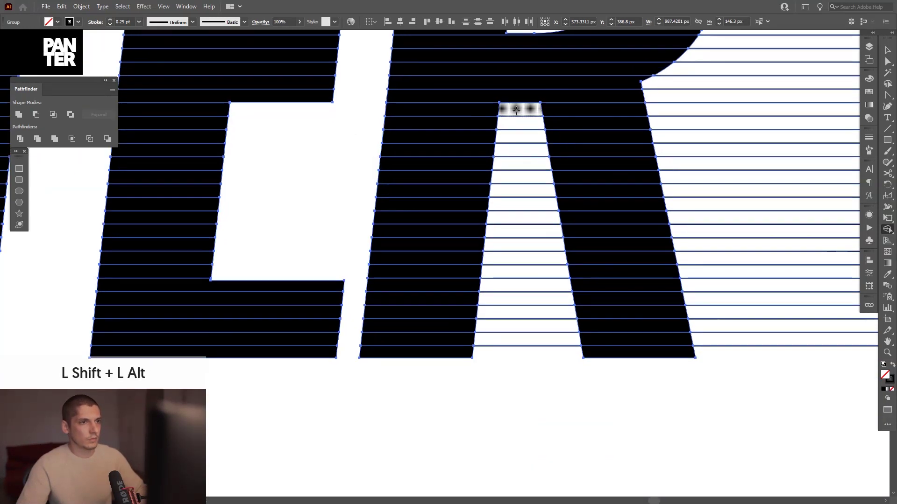
Step: Delete the line segments between the R's legs and in the space between the R and the V
{"action": "left_click_drag", "start_coordinate": [524, 106], "coordinate": [524, 349]}
{"action": "scroll", "coordinate": [480, 177], "scroll_direction": "up", "scroll_amount": 3}
{"action": "left_click_drag", "start_coordinate": [328, 266], "coordinate": [296, 222]}
{"action": "scroll", "coordinate": [296, 222], "scroll_direction": "down", "scroll_amount": 3}
{"action": "scroll", "coordinate": [299, 112], "scroll_direction": "up", "scroll_amount": 2}
{"action": "mouse_move", "coordinate": [406, 413]}
{"action": "left_mouse_down"}
{"action": "mouse_move", "coordinate": [427, 142]}
{"action": "mouse_move", "coordinate": [418, 112]}
{"action": "left_mouse_up"}
{"action": "scroll", "coordinate": [414, 115], "scroll_direction": "down", "scroll_amount": 2}
{"action": "left_click_drag", "start_coordinate": [557, 59], "coordinate": [556, 369]}
Step: Delete the line segments inside the V and in the gap between the V and the first I
{"action": "scroll", "coordinate": [655, 254], "scroll_direction": "up", "scroll_amount": 4}
{"action": "left_click_drag", "start_coordinate": [655, 254], "coordinate": [490, 271]}
{"action": "scroll", "coordinate": [498, 324], "scroll_direction": "up", "scroll_amount": 2}
{"action": "left_click_drag", "start_coordinate": [424, 416], "coordinate": [426, 34]}
{"action": "scroll", "coordinate": [444, 327], "scroll_direction": "down", "scroll_amount": 5}
{"action": "left_click_drag", "start_coordinate": [450, 308], "coordinate": [455, 126]}
{"action": "mouse_move", "coordinate": [597, 168]}
{"action": "left_mouse_down"}
{"action": "mouse_move", "coordinate": [599, 54]}
{"action": "mouse_move", "coordinate": [569, 107]}
{"action": "left_mouse_up"}
{"action": "left_click_drag", "start_coordinate": [511, 460], "coordinate": [513, 226]}
Step: Delete the line segments between the first I and the S and in the lower gap beside the S
{"action": "scroll", "coordinate": [567, 157], "scroll_direction": "up", "scroll_amount": 3}
{"action": "mouse_move", "coordinate": [498, 365]}
{"action": "left_mouse_down"}
{"action": "mouse_move", "coordinate": [502, 70]}
{"action": "mouse_move", "coordinate": [458, 332]}
{"action": "left_mouse_up"}
{"action": "left_click_drag", "start_coordinate": [501, 335], "coordinate": [488, 200]}
{"action": "left_click_drag", "start_coordinate": [602, 278], "coordinate": [408, 143]}
{"action": "mouse_move", "coordinate": [562, 73]}
{"action": "left_mouse_down"}
{"action": "mouse_move", "coordinate": [556, 470]}
{"action": "mouse_move", "coordinate": [512, 82]}
{"action": "left_mouse_up"}
{"action": "scroll", "coordinate": [556, 470], "scroll_direction": "down", "scroll_amount": 2}
{"action": "left_click_drag", "start_coordinate": [515, 86], "coordinate": [508, 257]}
{"action": "left_click_drag", "start_coordinate": [489, 257], "coordinate": [490, 451]}
{"action": "left_click_drag", "start_coordinate": [701, 449], "coordinate": [468, 448]}
{"action": "left_click_drag", "start_coordinate": [580, 462], "coordinate": [577, 375]}
{"action": "left_click_drag", "start_coordinate": [544, 432], "coordinate": [543, 266]}
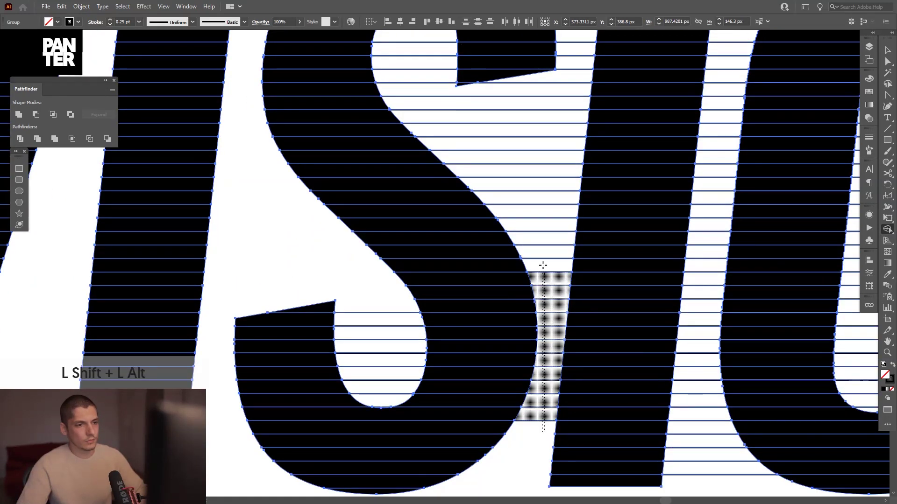
Step: Delete the line segments in the S's lower and upper hollows and in the remaining gap before the second I
{"action": "left_click_drag", "start_coordinate": [381, 305], "coordinate": [378, 400]}
{"action": "scroll", "coordinate": [366, 416], "scroll_direction": "up", "scroll_amount": 5}
{"action": "scroll", "coordinate": [443, 368], "scroll_direction": "down", "scroll_amount": 1}
{"action": "left_click", "coordinate": [442, 368], "text": "alt+shift"}
{"action": "scroll", "coordinate": [442, 368], "scroll_direction": "down", "scroll_amount": 5}
{"action": "scroll", "coordinate": [465, 168], "scroll_direction": "up", "scroll_amount": 4}
{"action": "left_click_drag", "start_coordinate": [455, 164], "coordinate": [440, 343]}
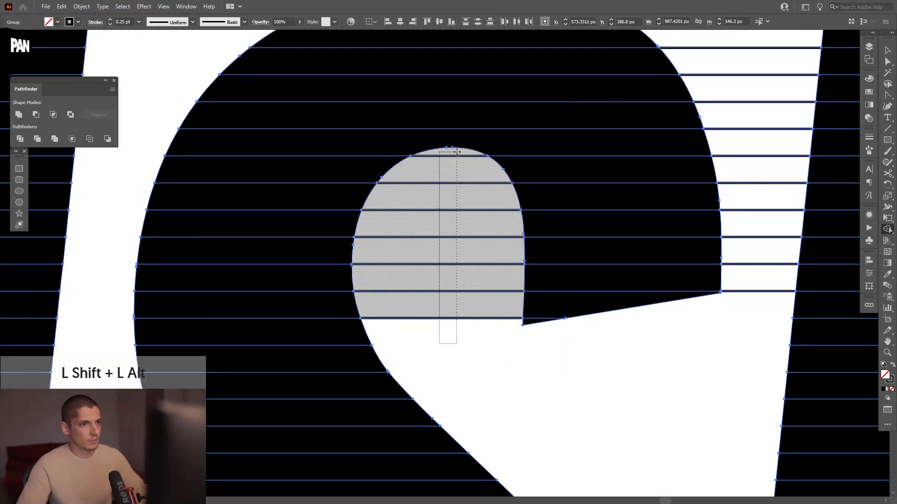
{"action": "scroll", "coordinate": [507, 322], "scroll_direction": "down", "scroll_amount": 1}
{"action": "left_click_drag", "start_coordinate": [672, 322], "coordinate": [567, 390]}
{"action": "left_click_drag", "start_coordinate": [566, 394], "coordinate": [581, 163]}
Step: Delete the line segments between the second I and the O and inside the O
{"action": "left_click_drag", "start_coordinate": [776, 280], "coordinate": [592, 181]}
{"action": "mouse_move", "coordinate": [607, 75]}
{"action": "left_mouse_down"}
{"action": "mouse_move", "coordinate": [584, 474]}
{"action": "mouse_move", "coordinate": [561, 123]}
{"action": "left_mouse_up"}
{"action": "left_click_drag", "start_coordinate": [554, 133], "coordinate": [522, 488]}
{"action": "mouse_move", "coordinate": [766, 340]}
{"action": "left_mouse_down"}
{"action": "mouse_move", "coordinate": [524, 338]}
{"action": "mouse_move", "coordinate": [517, 353]}
{"action": "left_mouse_up"}
{"action": "left_click_drag", "start_coordinate": [518, 391], "coordinate": [547, 62]}
{"action": "left_click_drag", "start_coordinate": [551, 66], "coordinate": [483, 289]}
{"action": "left_click_drag", "start_coordinate": [483, 293], "coordinate": [500, 70]}
Step: Delete the line segments between the O and the final N and in that N's two notches
{"action": "left_click_drag", "start_coordinate": [502, 70], "coordinate": [362, 161]}
{"action": "mouse_move", "coordinate": [606, 60]}
{"action": "left_mouse_down"}
{"action": "mouse_move", "coordinate": [601, 481]}
{"action": "mouse_move", "coordinate": [612, 52]}
{"action": "left_mouse_up"}
{"action": "left_click_drag", "start_coordinate": [592, 58], "coordinate": [591, 424]}
{"action": "mouse_move", "coordinate": [791, 357]}
{"action": "left_mouse_down"}
{"action": "mouse_move", "coordinate": [581, 369]}
{"action": "mouse_move", "coordinate": [540, 402]}
{"action": "left_mouse_up"}
{"action": "left_click_drag", "start_coordinate": [541, 441], "coordinate": [534, 153]}
{"action": "left_click_drag", "start_coordinate": [526, 250], "coordinate": [516, 408]}
{"action": "left_click_drag", "start_coordinate": [517, 322], "coordinate": [517, 168]}
{"action": "scroll", "coordinate": [519, 168], "scroll_direction": "up", "scroll_amount": 2}
{"action": "left_click_drag", "start_coordinate": [524, 209], "coordinate": [515, 169]}
{"action": "scroll", "coordinate": [519, 205], "scroll_direction": "down", "scroll_amount": 4}
{"action": "left_click_drag", "start_coordinate": [554, 99], "coordinate": [554, 262]}
{"action": "scroll", "coordinate": [563, 283], "scroll_direction": "up", "scroll_amount": 4}
{"action": "mouse_move", "coordinate": [531, 184]}
{"action": "left_mouse_down"}
{"action": "mouse_move", "coordinate": [542, 319]}
{"action": "mouse_move", "coordinate": [544, 215]}
{"action": "left_mouse_up"}
{"action": "scroll", "coordinate": [546, 330], "scroll_direction": "up", "scroll_amount": 2}
{"action": "scroll", "coordinate": [544, 215], "scroll_direction": "up", "scroll_amount": 2}
{"action": "left_click_drag", "start_coordinate": [529, 229], "coordinate": [532, 245]}
{"action": "scroll", "coordinate": [514, 233], "scroll_direction": "down", "scroll_amount": 9}
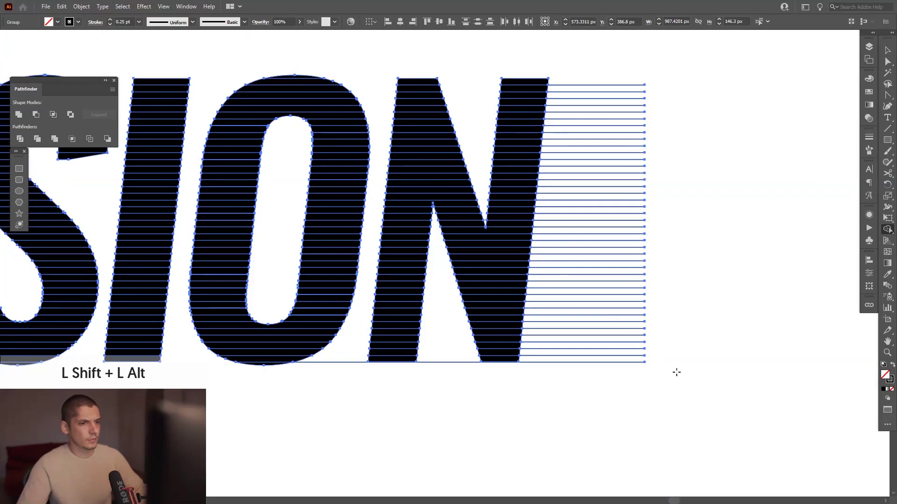
Step: Delete the line ends extending past the final N and look over the trimmed lettering
{"action": "left_click_drag", "start_coordinate": [675, 372], "coordinate": [602, 56]}
{"action": "key", "text": "v"}
{"action": "scroll", "coordinate": [525, 392], "scroll_direction": "down", "scroll_amount": 3}
{"action": "left_click_drag", "start_coordinate": [472, 387], "coordinate": [580, 317]}
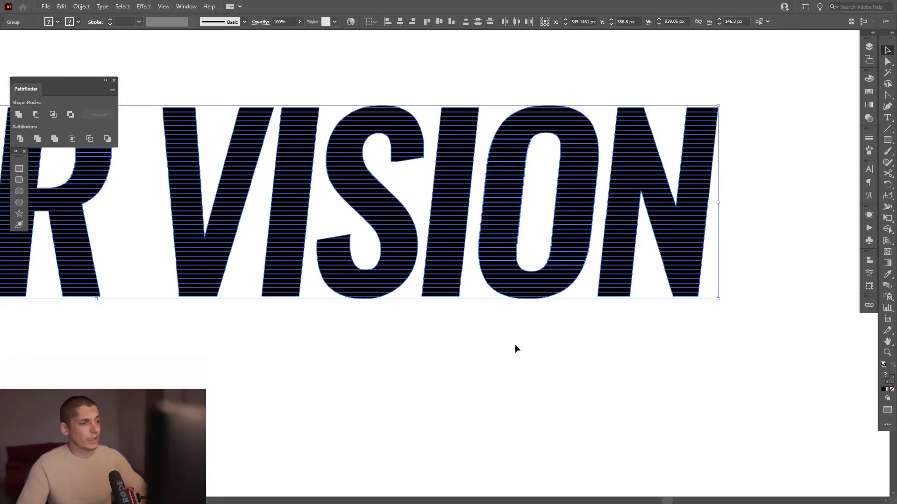
{"action": "scroll", "coordinate": [481, 348], "scroll_direction": "down", "scroll_amount": 2}
{"action": "left_click_drag", "start_coordinate": [444, 344], "coordinate": [592, 360]}
{"action": "left_click_drag", "start_coordinate": [421, 310], "coordinate": [501, 340]}
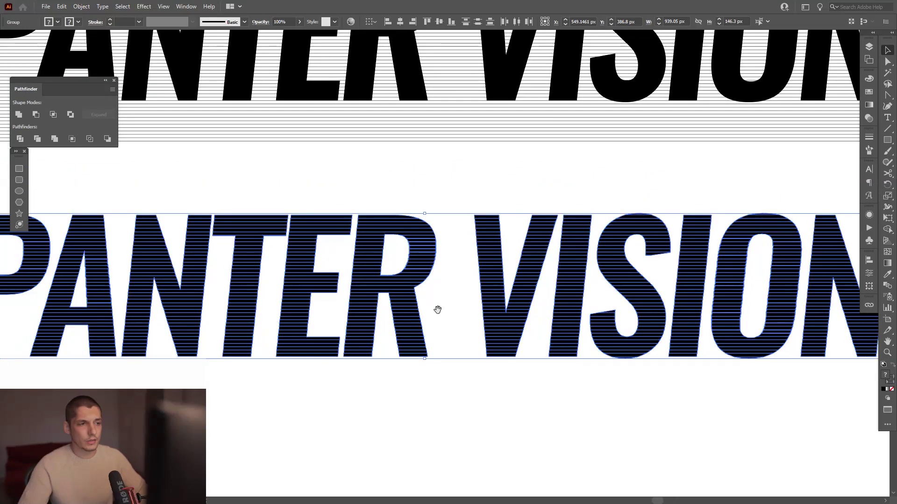
Step: Try moving the black lettering away from its slicing lines, and undo the move
{"action": "left_click", "coordinate": [436, 309]}
{"action": "scroll", "coordinate": [625, 247], "scroll_direction": "up", "scroll_amount": 3}
{"action": "left_click_drag", "start_coordinate": [426, 249], "coordinate": [664, 205]}
{"action": "left_click", "coordinate": [612, 231]}
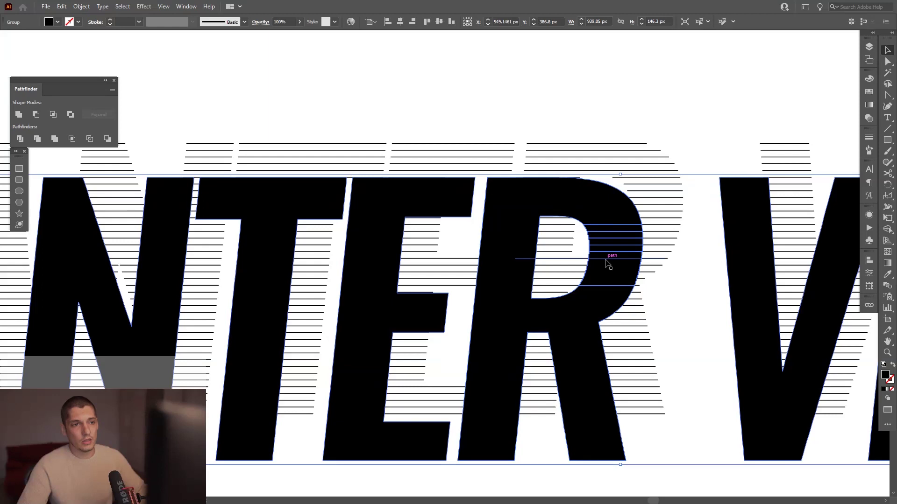
{"action": "key", "text": "ctrl+z"}
Step: Ungroup the lower sliced artwork and select only the word PANTER
{"action": "left_click", "coordinate": [674, 306]}
{"action": "scroll", "coordinate": [674, 305], "scroll_direction": "down", "scroll_amount": 2}
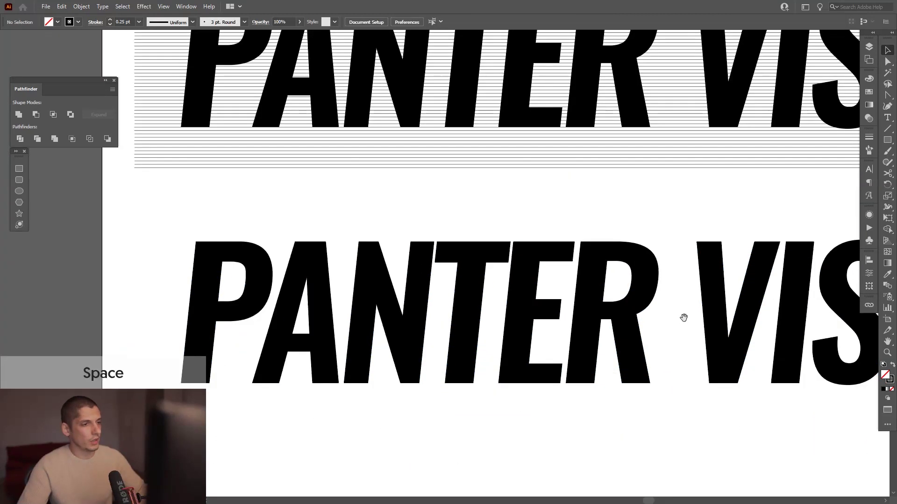
{"action": "left_click_drag", "start_coordinate": [682, 316], "coordinate": [609, 272]}
{"action": "scroll", "coordinate": [609, 275], "scroll_direction": "down", "scroll_amount": 1}
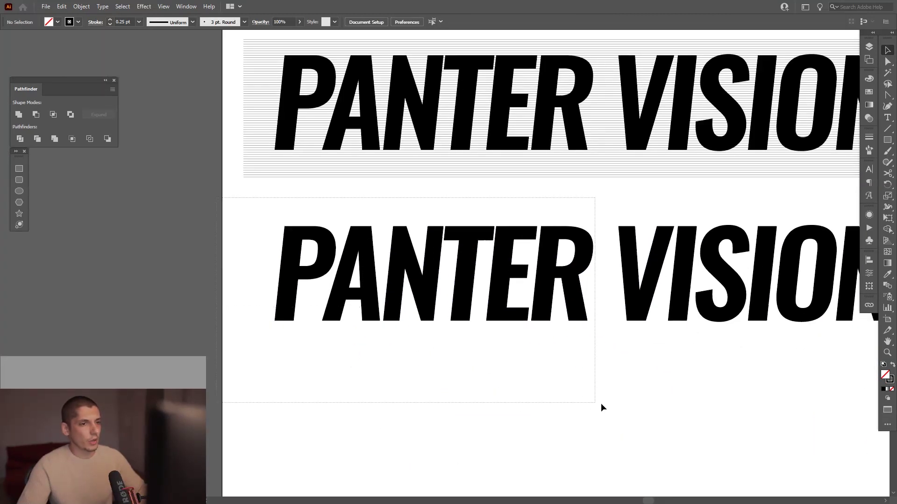
{"action": "left_click_drag", "start_coordinate": [583, 399], "coordinate": [595, 403]}
{"action": "right_click", "coordinate": [585, 317]}
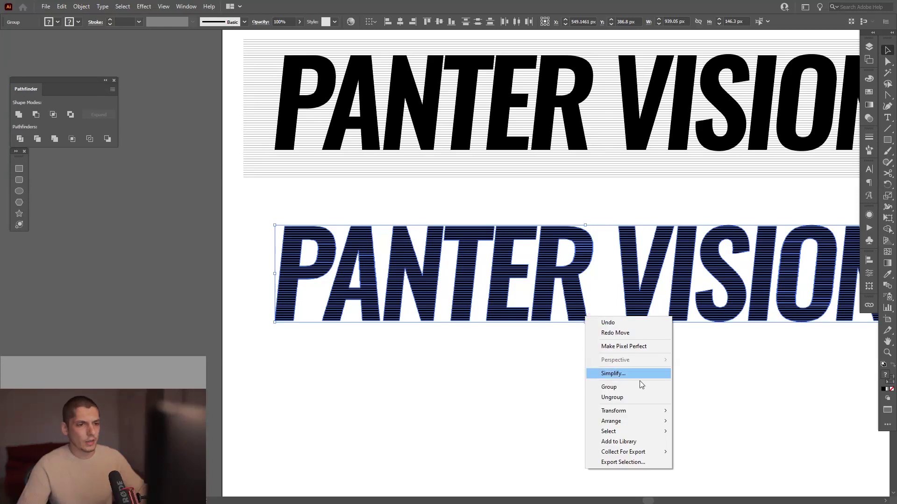
{"action": "left_click", "coordinate": [628, 397]}
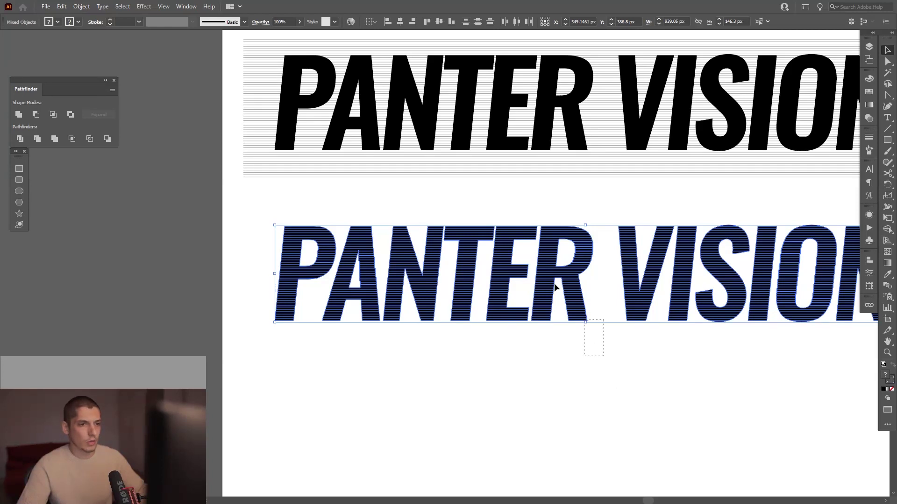
{"action": "left_click_drag", "start_coordinate": [245, 200], "coordinate": [242, 219]}
{"action": "scroll", "coordinate": [399, 243], "scroll_direction": "up", "scroll_amount": 2}
{"action": "left_click_drag", "start_coordinate": [436, 271], "coordinate": [456, 251]}
{"action": "scroll", "coordinate": [469, 250], "scroll_direction": "up", "scroll_amount": 1}
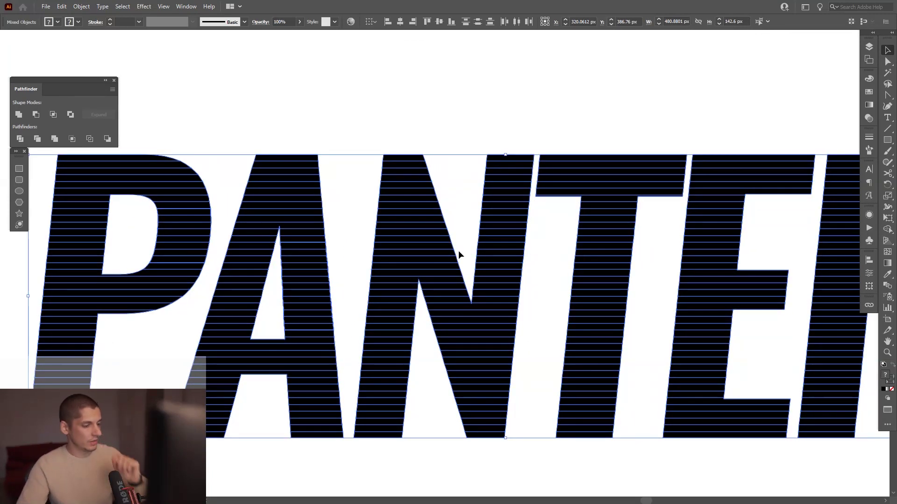
Step: Use the Shape Builder tool to delete the second strip from the top of the P and the A
{"action": "key", "text": "shift+m"}
{"action": "left_click_drag", "start_coordinate": [321, 211], "coordinate": [388, 216]}
{"action": "scroll", "coordinate": [152, 184], "scroll_direction": "up", "scroll_amount": 2}
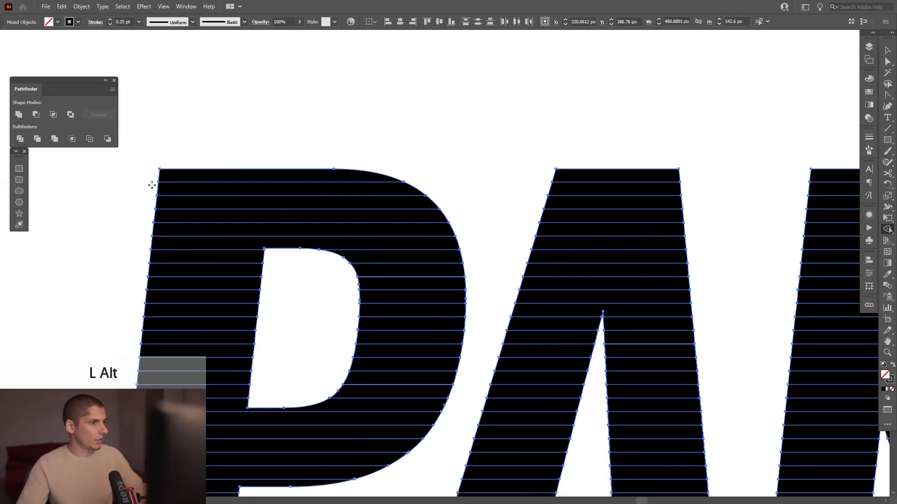
{"action": "left_click_drag", "start_coordinate": [308, 206], "coordinate": [325, 199]}
{"action": "left_click_drag", "start_coordinate": [220, 176], "coordinate": [707, 186]}
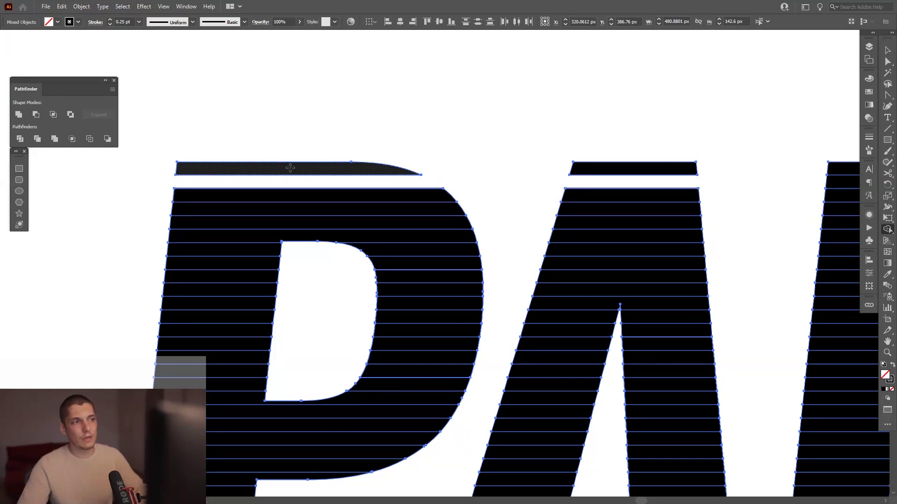
Step: Delete the second strip from the top of the N, T, E and R in PANTER
{"action": "left_click_drag", "start_coordinate": [498, 189], "coordinate": [308, 198]}
{"action": "left_click_drag", "start_coordinate": [582, 192], "coordinate": [286, 209]}
{"action": "left_click_drag", "start_coordinate": [522, 209], "coordinate": [302, 198]}
{"action": "scroll", "coordinate": [350, 200], "scroll_direction": "down", "scroll_amount": 1}
{"action": "left_click_drag", "start_coordinate": [457, 192], "coordinate": [370, 202]}
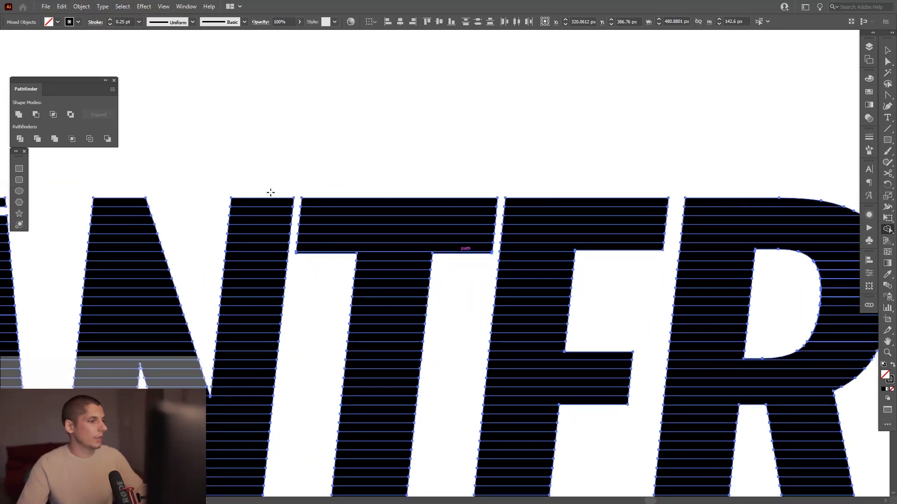
{"action": "left_click_drag", "start_coordinate": [672, 158], "coordinate": [722, 177]}
{"action": "left_click_drag", "start_coordinate": [400, 165], "coordinate": [374, 167]}
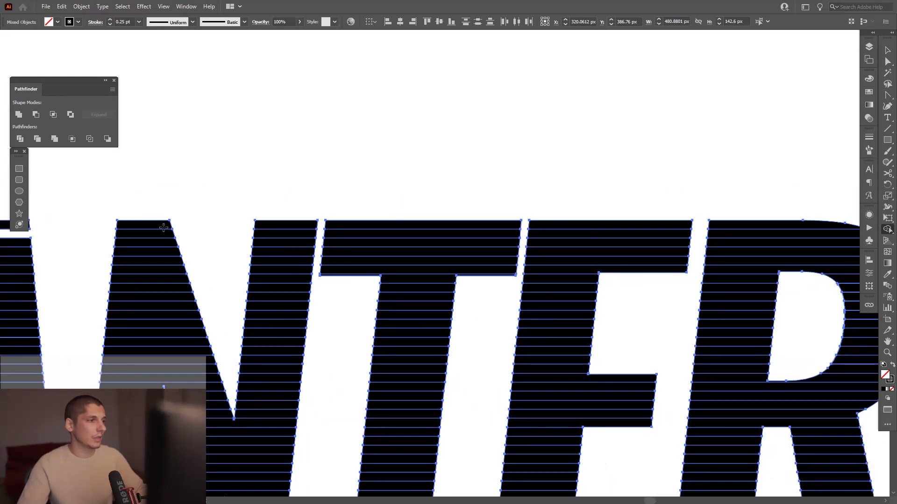
{"action": "left_click_drag", "start_coordinate": [146, 234], "coordinate": [440, 216]}
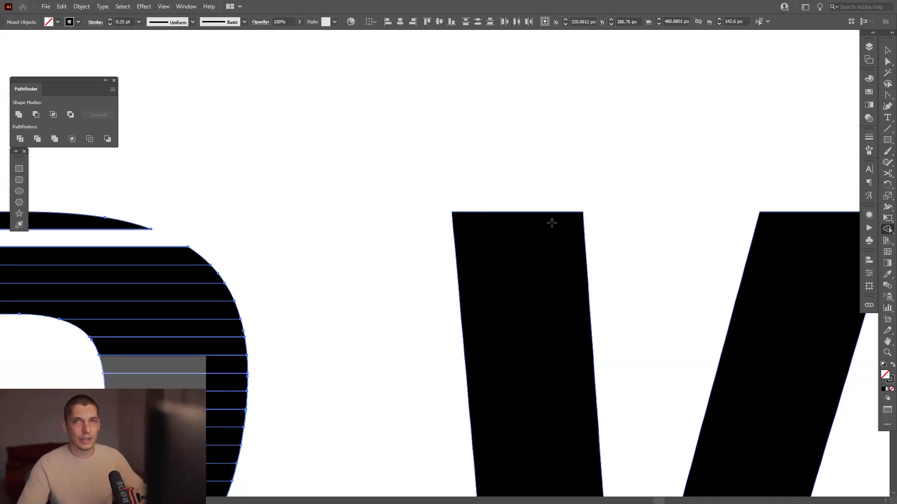
{"action": "left_click_drag", "start_coordinate": [375, 221], "coordinate": [705, 233]}
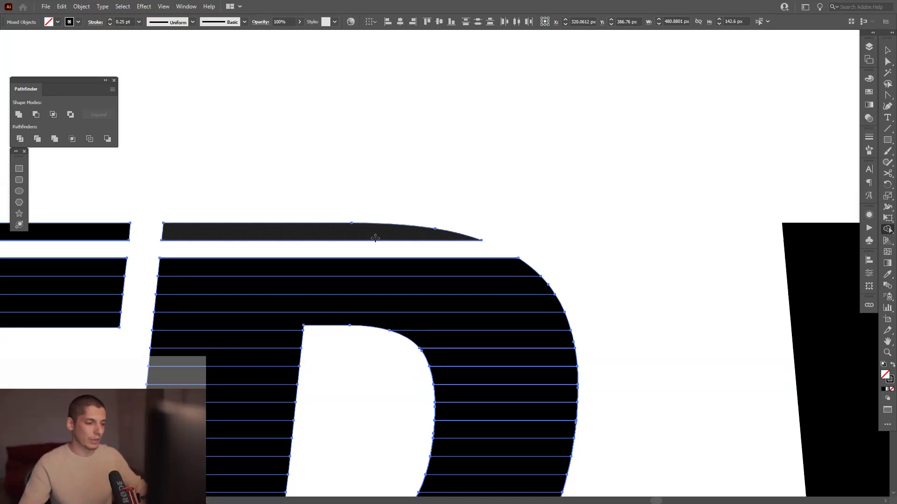
Step: Delete the fourth strip across PANTER and the sixth strip from the N onward
{"action": "scroll", "coordinate": [625, 202], "scroll_direction": "down", "scroll_amount": 5}
{"action": "scroll", "coordinate": [282, 238], "scroll_direction": "up", "scroll_amount": 5}
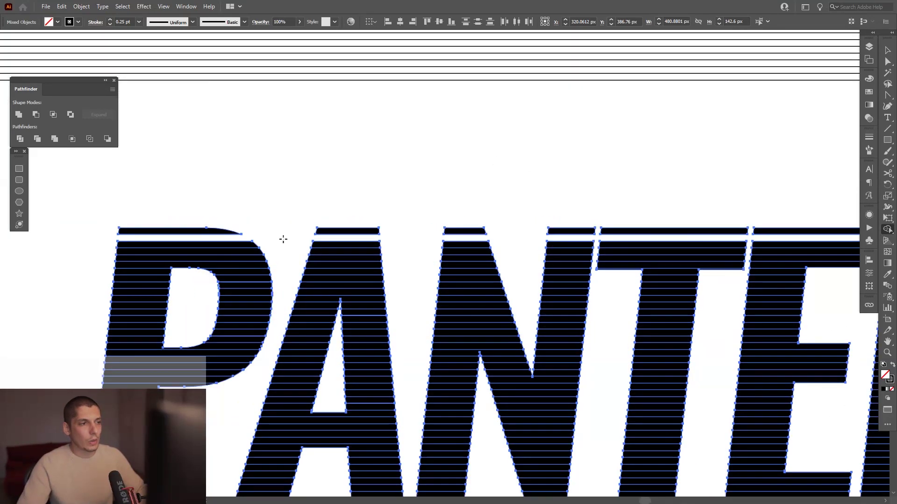
{"action": "scroll", "coordinate": [383, 234], "scroll_direction": "up", "scroll_amount": 3}
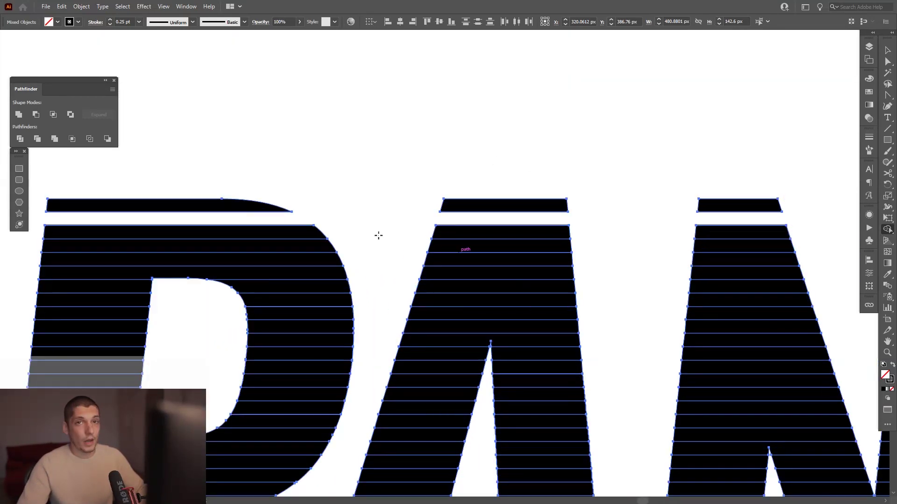
{"action": "left_click_drag", "start_coordinate": [378, 235], "coordinate": [342, 232]}
{"action": "left_click_drag", "start_coordinate": [202, 241], "coordinate": [771, 243]}
{"action": "left_click_drag", "start_coordinate": [775, 243], "coordinate": [140, 256]}
{"action": "left_click_drag", "start_coordinate": [281, 256], "coordinate": [751, 256]}
{"action": "left_click_drag", "start_coordinate": [754, 257], "coordinate": [198, 244]}
{"action": "scroll", "coordinate": [528, 252], "scroll_direction": "left", "scroll_amount": 15}
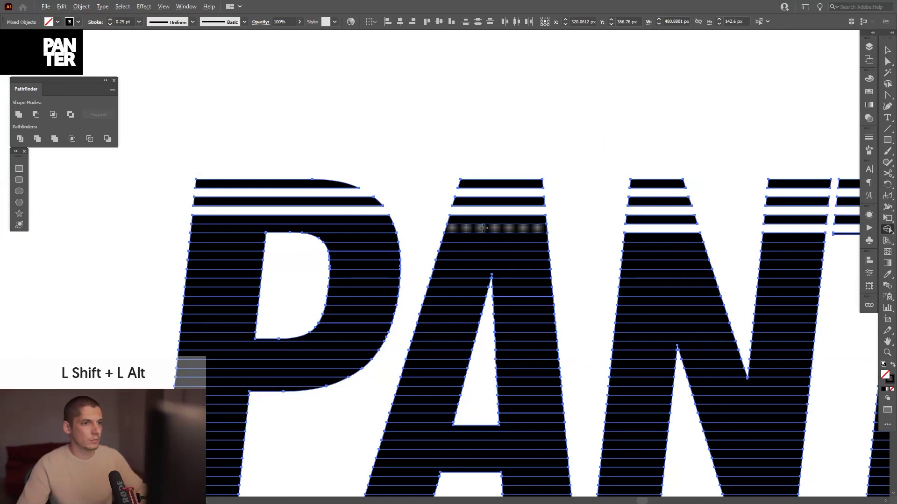
Step: Delete every other remaining strip down the upper half of the P, A, N and T in PANTER
{"action": "left_click_drag", "start_coordinate": [483, 228], "coordinate": [386, 232]}
{"action": "left_click_drag", "start_coordinate": [442, 247], "coordinate": [334, 220]}
{"action": "left_click_drag", "start_coordinate": [122, 220], "coordinate": [117, 237]}
{"action": "mouse_move", "coordinate": [117, 256]}
{"action": "left_mouse_down"}
{"action": "mouse_move", "coordinate": [868, 281]}
{"action": "mouse_move", "coordinate": [862, 256]}
{"action": "left_mouse_up"}
{"action": "left_click_drag", "start_coordinate": [92, 274], "coordinate": [841, 275]}
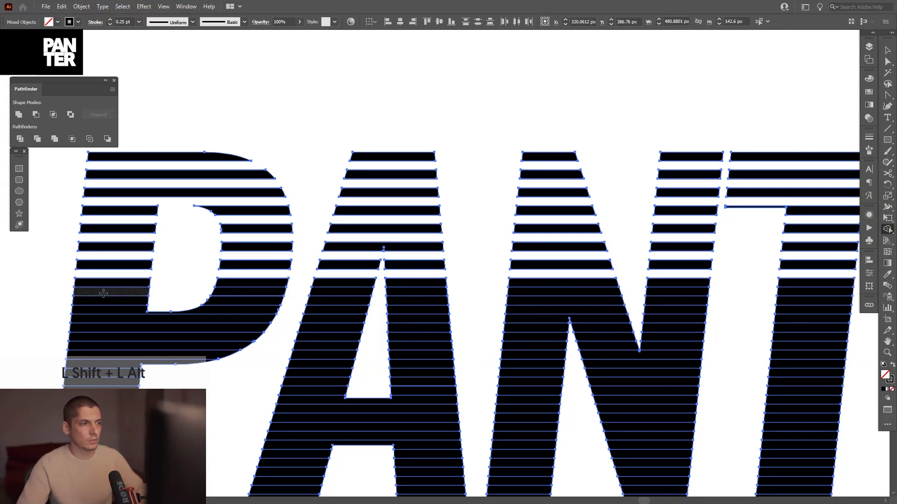
{"action": "left_click_drag", "start_coordinate": [103, 292], "coordinate": [832, 292]}
{"action": "left_click_drag", "start_coordinate": [112, 309], "coordinate": [816, 313]}
{"action": "left_click_drag", "start_coordinate": [95, 327], "coordinate": [817, 328]}
{"action": "left_click_drag", "start_coordinate": [84, 346], "coordinate": [817, 347]}
Step: Continue deleting every other strip through the lower half of the P, A, N and T to their bottom edge
{"action": "left_click_drag", "start_coordinate": [478, 373], "coordinate": [487, 228]}
{"action": "left_click_drag", "start_coordinate": [105, 220], "coordinate": [841, 221]}
{"action": "left_click_drag", "start_coordinate": [105, 239], "coordinate": [863, 240]}
{"action": "mouse_move", "coordinate": [104, 256]}
{"action": "left_mouse_down"}
{"action": "mouse_move", "coordinate": [728, 272]}
{"action": "mouse_move", "coordinate": [860, 258]}
{"action": "left_mouse_up"}
{"action": "left_click_drag", "start_coordinate": [114, 276], "coordinate": [794, 275]}
{"action": "left_click_drag", "start_coordinate": [560, 313], "coordinate": [584, 267]}
{"action": "left_click_drag", "start_coordinate": [40, 246], "coordinate": [815, 247]}
{"action": "left_click_drag", "start_coordinate": [61, 264], "coordinate": [785, 264]}
{"action": "left_click_drag", "start_coordinate": [63, 282], "coordinate": [818, 282]}
{"action": "left_click_drag", "start_coordinate": [61, 303], "coordinate": [813, 300]}
{"action": "left_click_drag", "start_coordinate": [61, 320], "coordinate": [777, 317]}
{"action": "left_click_drag", "start_coordinate": [40, 336], "coordinate": [787, 352]}
Step: Delete alternate strips from the lower half of the E and R in PANTER, working upward from the bottom
{"action": "mouse_move", "coordinate": [789, 343]}
{"action": "left_mouse_down"}
{"action": "mouse_move", "coordinate": [416, 395]}
{"action": "mouse_move", "coordinate": [432, 404]}
{"action": "left_mouse_up"}
{"action": "left_click_drag", "start_coordinate": [381, 408], "coordinate": [678, 423]}
{"action": "left_click_drag", "start_coordinate": [355, 399], "coordinate": [614, 393]}
{"action": "left_click_drag", "start_coordinate": [275, 389], "coordinate": [654, 389]}
{"action": "left_click_drag", "start_coordinate": [277, 371], "coordinate": [653, 371]}
{"action": "left_click_drag", "start_coordinate": [277, 353], "coordinate": [626, 352]}
{"action": "left_click_drag", "start_coordinate": [278, 335], "coordinate": [649, 335]}
{"action": "left_click_drag", "start_coordinate": [280, 317], "coordinate": [644, 316]}
{"action": "left_click_drag", "start_coordinate": [283, 299], "coordinate": [376, 296]}
{"action": "left_click_drag", "start_coordinate": [633, 280], "coordinate": [639, 281]}
Step: Delete the alternate strips left in the upper half of the E and R, matching the rest of PANTER
{"action": "left_click_drag", "start_coordinate": [339, 262], "coordinate": [610, 307]}
{"action": "left_click_drag", "start_coordinate": [339, 290], "coordinate": [623, 290]}
{"action": "left_click_drag", "start_coordinate": [339, 272], "coordinate": [621, 273]}
{"action": "left_click_drag", "start_coordinate": [339, 254], "coordinate": [607, 255]}
{"action": "left_click_drag", "start_coordinate": [339, 237], "coordinate": [654, 237]}
{"action": "left_click_drag", "start_coordinate": [318, 218], "coordinate": [664, 218]}
{"action": "left_click_drag", "start_coordinate": [318, 200], "coordinate": [663, 201]}
{"action": "left_click_drag", "start_coordinate": [317, 182], "coordinate": [663, 182]}
{"action": "left_click_drag", "start_coordinate": [315, 164], "coordinate": [663, 164]}
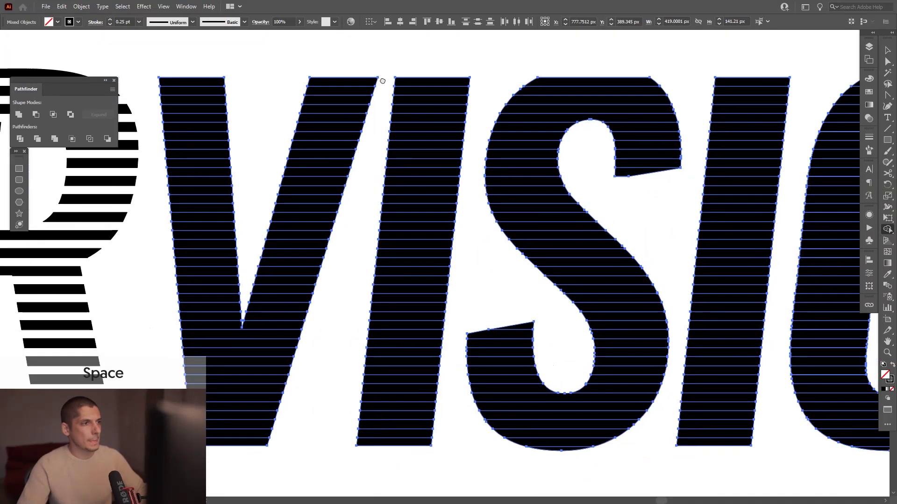
Step: Delete every other strip from the upper half of the V, I, S and second I in VISION
{"action": "left_click_drag", "start_coordinate": [159, 102], "coordinate": [770, 104]}
{"action": "left_click_drag", "start_coordinate": [168, 120], "coordinate": [817, 121]}
{"action": "left_click_drag", "start_coordinate": [168, 138], "coordinate": [771, 138]}
{"action": "left_click_drag", "start_coordinate": [169, 155], "coordinate": [771, 155]}
{"action": "left_click_drag", "start_coordinate": [171, 175], "coordinate": [775, 177]}
{"action": "left_click_drag", "start_coordinate": [168, 192], "coordinate": [794, 193]}
{"action": "left_click_drag", "start_coordinate": [171, 209], "coordinate": [775, 209]}
{"action": "left_click_drag", "start_coordinate": [170, 229], "coordinate": [776, 229]}
{"action": "left_click_drag", "start_coordinate": [161, 245], "coordinate": [775, 246]}
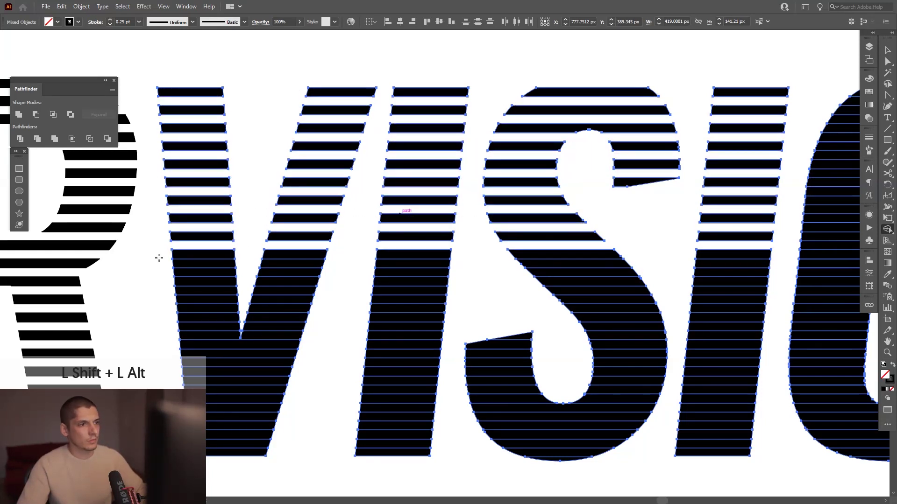
Step: Delete every other strip from the lower half of the V, I, S and second I in VISION
{"action": "left_click_drag", "start_coordinate": [158, 263], "coordinate": [773, 264]}
{"action": "left_click_drag", "start_coordinate": [150, 282], "coordinate": [755, 283]}
{"action": "mouse_move", "coordinate": [200, 302]}
{"action": "left_mouse_down"}
{"action": "mouse_move", "coordinate": [206, 258]}
{"action": "mouse_move", "coordinate": [775, 257]}
{"action": "left_mouse_up"}
{"action": "left_click_drag", "start_coordinate": [184, 274], "coordinate": [776, 273]}
{"action": "left_click_drag", "start_coordinate": [224, 290], "coordinate": [771, 291]}
{"action": "left_click_drag", "start_coordinate": [256, 309], "coordinate": [766, 308]}
{"action": "left_click_drag", "start_coordinate": [241, 327], "coordinate": [723, 328]}
{"action": "mouse_move", "coordinate": [236, 348]}
{"action": "left_mouse_down"}
{"action": "mouse_move", "coordinate": [220, 318]}
{"action": "mouse_move", "coordinate": [719, 318]}
{"action": "left_mouse_up"}
{"action": "left_click_drag", "start_coordinate": [215, 333], "coordinate": [753, 335]}
{"action": "left_click_drag", "start_coordinate": [210, 352], "coordinate": [752, 350]}
{"action": "left_click_drag", "start_coordinate": [450, 371], "coordinate": [473, 326]}
{"action": "left_click_drag", "start_coordinate": [243, 325], "coordinate": [741, 324]}
Step: Delete alternate strips from the lower half of the O and N in VISION, working upward from the bottom
{"action": "mouse_move", "coordinate": [663, 326]}
{"action": "left_mouse_down"}
{"action": "mouse_move", "coordinate": [359, 358]}
{"action": "mouse_move", "coordinate": [272, 352]}
{"action": "left_mouse_up"}
{"action": "left_click_drag", "start_coordinate": [363, 350], "coordinate": [852, 351]}
{"action": "left_click_drag", "start_coordinate": [370, 323], "coordinate": [235, 357]}
{"action": "left_click_drag", "start_coordinate": [299, 347], "coordinate": [687, 349]}
{"action": "left_click_drag", "start_coordinate": [299, 329], "coordinate": [687, 329]}
{"action": "mouse_move", "coordinate": [326, 284]}
{"action": "left_mouse_down"}
{"action": "mouse_move", "coordinate": [318, 324]}
{"action": "mouse_move", "coordinate": [743, 337]}
{"action": "left_mouse_up"}
{"action": "left_click_drag", "start_coordinate": [308, 314], "coordinate": [704, 315]}
{"action": "left_click_drag", "start_coordinate": [305, 296], "coordinate": [707, 297]}
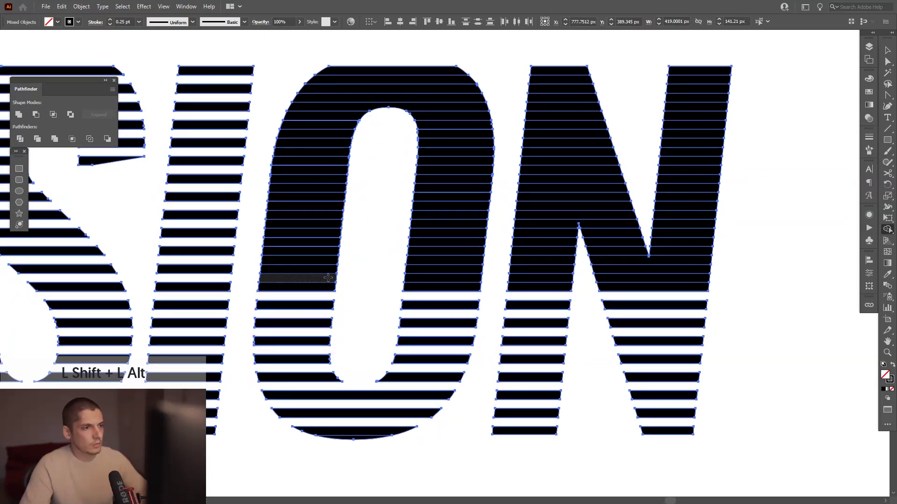
Step: Delete every other strip from the upper half of the O and N up to their top edge
{"action": "left_click_drag", "start_coordinate": [311, 278], "coordinate": [717, 284]}
{"action": "left_click_drag", "start_coordinate": [312, 259], "coordinate": [748, 259]}
{"action": "left_click_drag", "start_coordinate": [298, 242], "coordinate": [724, 243]}
{"action": "left_click_drag", "start_coordinate": [303, 225], "coordinate": [714, 228]}
{"action": "left_click_drag", "start_coordinate": [485, 193], "coordinate": [480, 234]}
{"action": "left_click_drag", "start_coordinate": [308, 245], "coordinate": [723, 246]}
{"action": "left_click_drag", "start_coordinate": [315, 226], "coordinate": [716, 229]}
{"action": "left_click_drag", "start_coordinate": [271, 211], "coordinate": [717, 211]}
{"action": "left_click_drag", "start_coordinate": [269, 193], "coordinate": [719, 193]}
{"action": "left_click_drag", "start_coordinate": [272, 174], "coordinate": [722, 175]}
{"action": "left_click_drag", "start_coordinate": [280, 156], "coordinate": [742, 160]}
{"action": "left_click_drag", "start_coordinate": [285, 139], "coordinate": [766, 148]}
{"action": "left_click_drag", "start_coordinate": [306, 118], "coordinate": [784, 122]}
Step: Deselect the lettering and inspect the striped PANTER and VISION artwork from overall view to close-up
{"action": "key", "text": "v"}
{"action": "left_click", "coordinate": [764, 229]}
{"action": "scroll", "coordinate": [761, 235], "scroll_direction": "down", "scroll_amount": 4}
{"action": "mouse_move", "coordinate": [761, 319]}
{"action": "left_mouse_down"}
{"action": "mouse_move", "coordinate": [678, 308]}
{"action": "mouse_move", "coordinate": [651, 282]}
{"action": "left_mouse_up"}
{"action": "scroll", "coordinate": [651, 282], "scroll_direction": "up", "scroll_amount": 4}
{"action": "key", "text": "shift+m"}
{"action": "left_click_drag", "start_coordinate": [394, 327], "coordinate": [394, 326]}
{"action": "key", "text": "v"}
{"action": "left_click", "coordinate": [433, 373]}
{"action": "scroll", "coordinate": [433, 373], "scroll_direction": "down", "scroll_amount": 4}
{"action": "left_click_drag", "start_coordinate": [432, 373], "coordinate": [551, 358]}
{"action": "scroll", "coordinate": [660, 354], "scroll_direction": "down", "scroll_amount": 2}
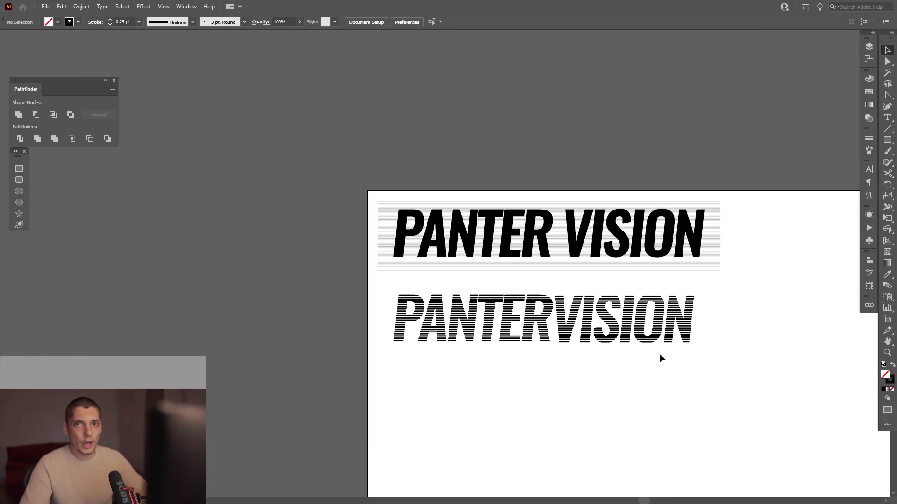
{"action": "left_click_drag", "start_coordinate": [660, 354], "coordinate": [503, 356]}
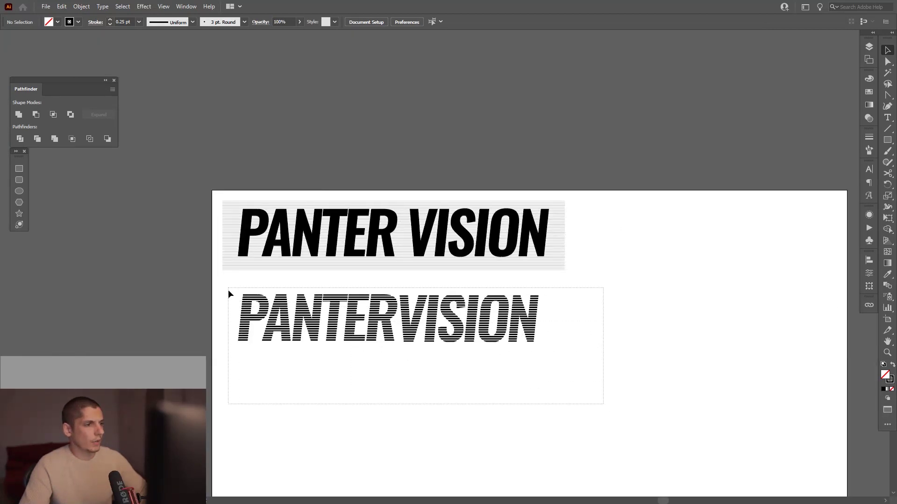
{"action": "left_click_drag", "start_coordinate": [229, 292], "coordinate": [229, 292]}
{"action": "left_click_drag", "start_coordinate": [393, 329], "coordinate": [523, 351]}
{"action": "scroll", "coordinate": [523, 374], "scroll_direction": "up", "scroll_amount": 3}
{"action": "left_click", "coordinate": [529, 357]}
{"action": "scroll", "coordinate": [530, 358], "scroll_direction": "up", "scroll_amount": 2}
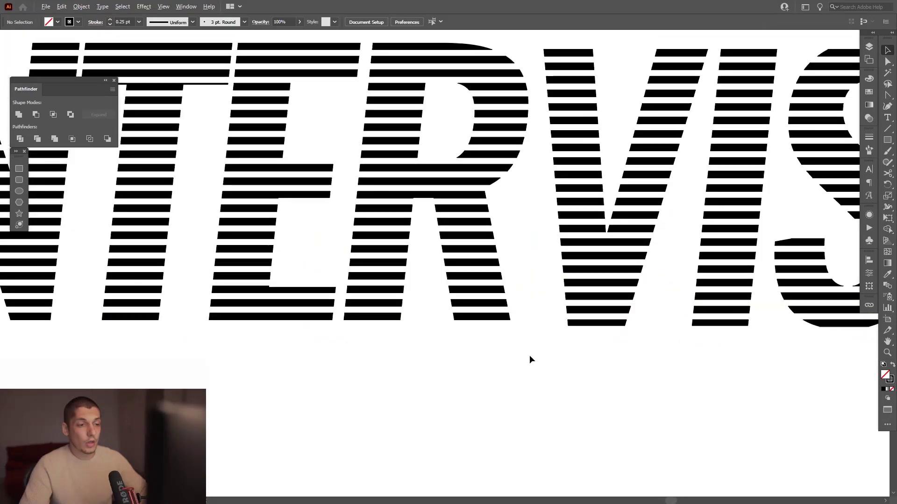
Step: Pull one leftover cutting line below the R of PANTER and undo the move
{"action": "left_click_drag", "start_coordinate": [508, 321], "coordinate": [519, 355]}
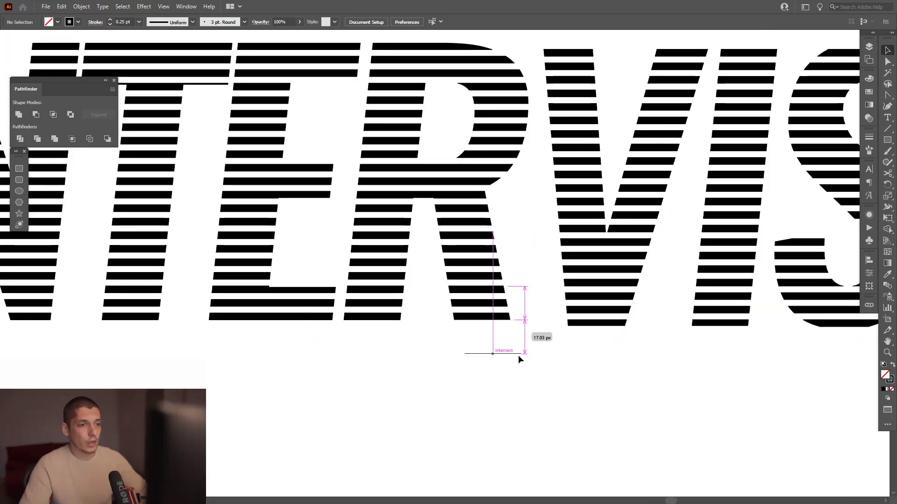
{"action": "left_click", "coordinate": [575, 388]}
{"action": "scroll", "coordinate": [526, 343], "scroll_direction": "up", "scroll_amount": 2}
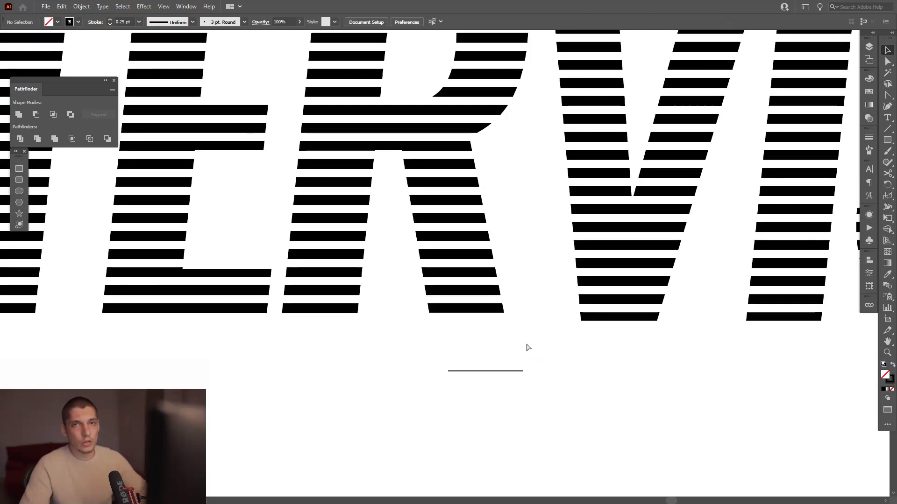
{"action": "key", "text": "ctrl+y"}
{"action": "key", "text": "ctrl+y"}
{"action": "scroll", "coordinate": [581, 326], "scroll_direction": "down", "scroll_amount": 1}
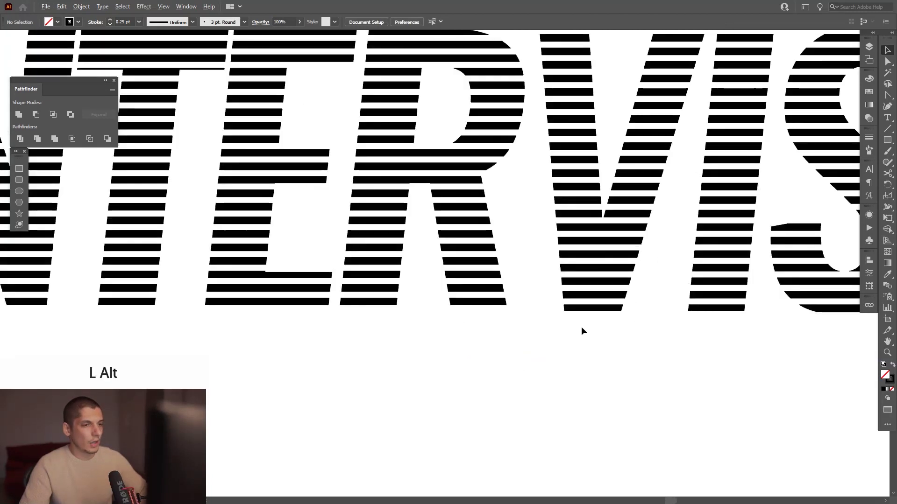
Step: Select only the six striped letters of PANTER and move them straight down, away from the leftover cutting lines
{"action": "left_click", "coordinate": [479, 305]}
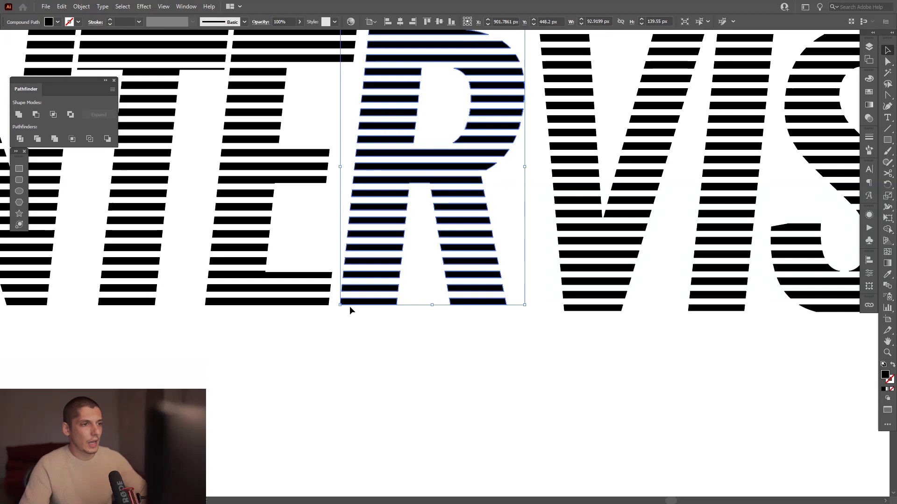
{"action": "left_click_drag", "start_coordinate": [350, 308], "coordinate": [623, 311]}
{"action": "left_click", "coordinate": [619, 309], "text": "shift"}
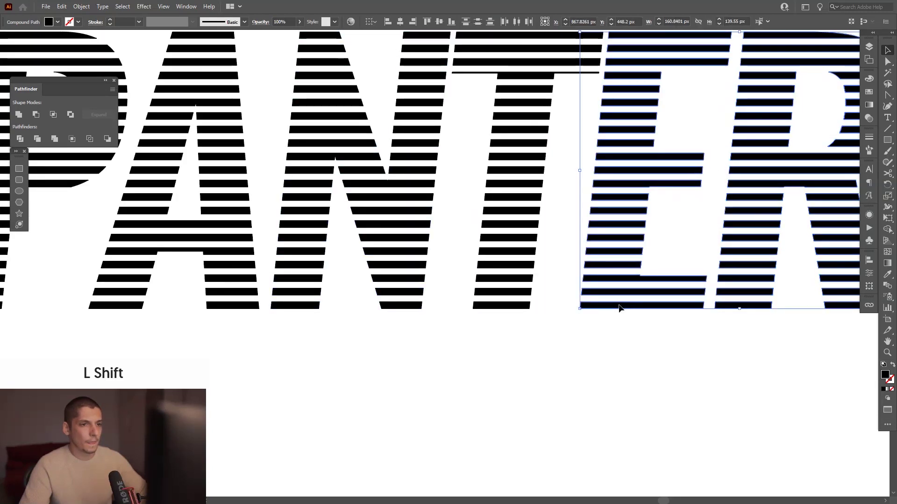
{"action": "left_click", "coordinate": [499, 306], "text": "shift"}
{"action": "left_click", "coordinate": [413, 308], "text": "shift"}
{"action": "left_click", "coordinate": [224, 306], "text": "shift"}
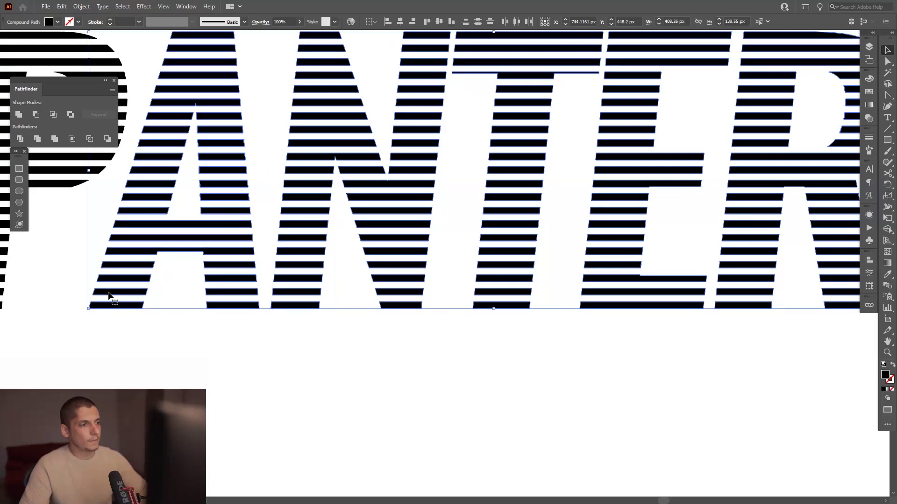
{"action": "left_click_drag", "start_coordinate": [93, 299], "coordinate": [342, 312]}
{"action": "left_click", "coordinate": [230, 321], "text": "shift"}
{"action": "scroll", "coordinate": [230, 320], "scroll_direction": "down", "scroll_amount": 2}
{"action": "left_click_drag", "start_coordinate": [230, 320], "coordinate": [245, 415]}
{"action": "scroll", "coordinate": [485, 243], "scroll_direction": "up", "scroll_amount": 2}
{"action": "left_click_drag", "start_coordinate": [511, 267], "coordinate": [454, 162]}
{"action": "scroll", "coordinate": [467, 221], "scroll_direction": "down", "scroll_amount": 1}
{"action": "scroll", "coordinate": [453, 162], "scroll_direction": "down", "scroll_amount": 2, "text": "alt"}
{"action": "left_click_drag", "start_coordinate": [472, 233], "coordinate": [461, 332]}
Step: Examine the compound path options of the separated PANTER letters, for the whole word and for the R alone
{"action": "right_click", "coordinate": [461, 333]}
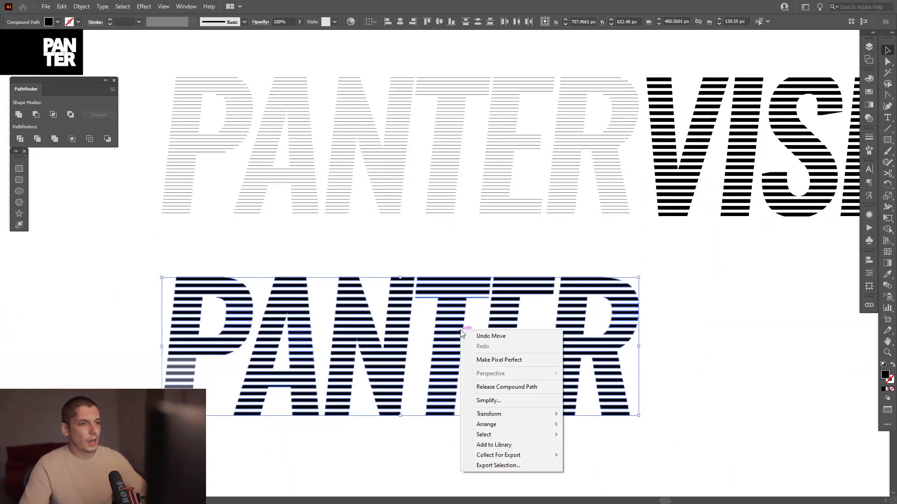
{"action": "left_click", "coordinate": [509, 246]}
{"action": "left_click", "coordinate": [505, 293]}
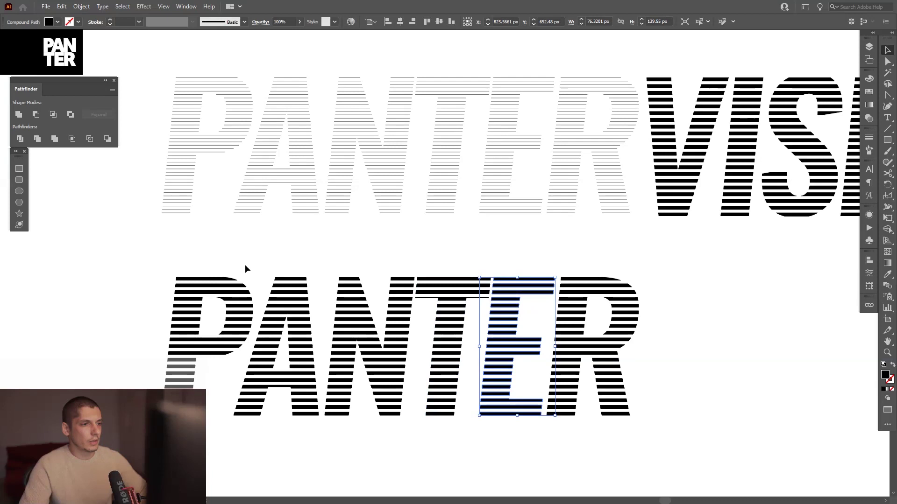
{"action": "left_click_drag", "start_coordinate": [208, 255], "coordinate": [223, 205]}
{"action": "left_click", "coordinate": [414, 262]}
{"action": "right_click", "coordinate": [412, 263]}
{"action": "left_click_drag", "start_coordinate": [173, 223], "coordinate": [612, 310]}
{"action": "left_click_drag", "start_coordinate": [725, 223], "coordinate": [462, 338]}
{"action": "right_click", "coordinate": [539, 290]}
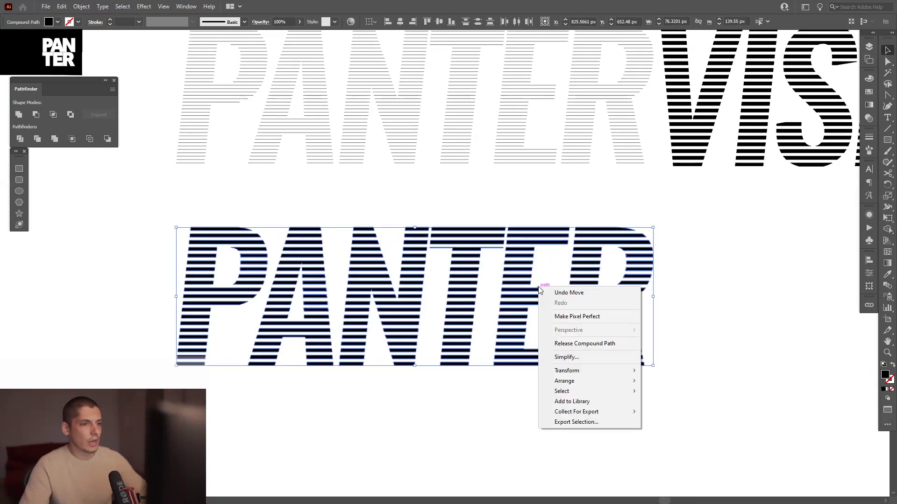
{"action": "left_click", "coordinate": [629, 266]}
{"action": "scroll", "coordinate": [666, 266], "scroll_direction": "up", "scroll_amount": 4, "text": "alt"}
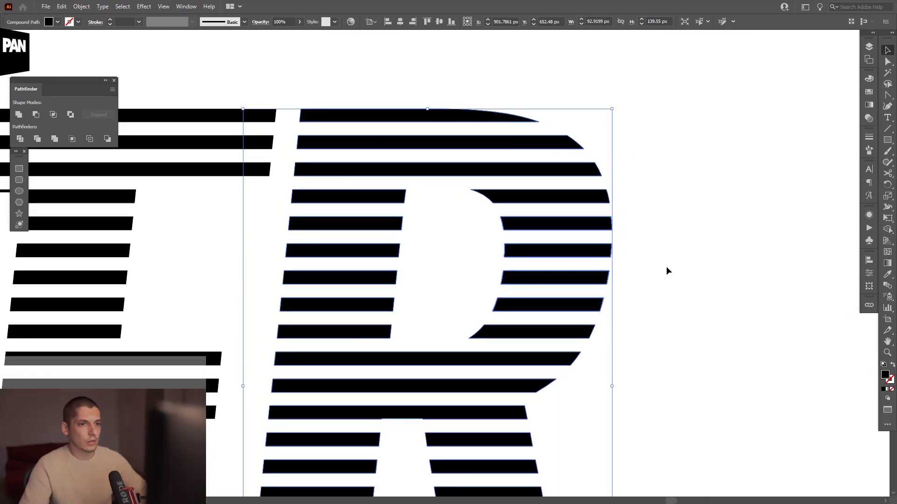
{"action": "right_click", "coordinate": [545, 247]}
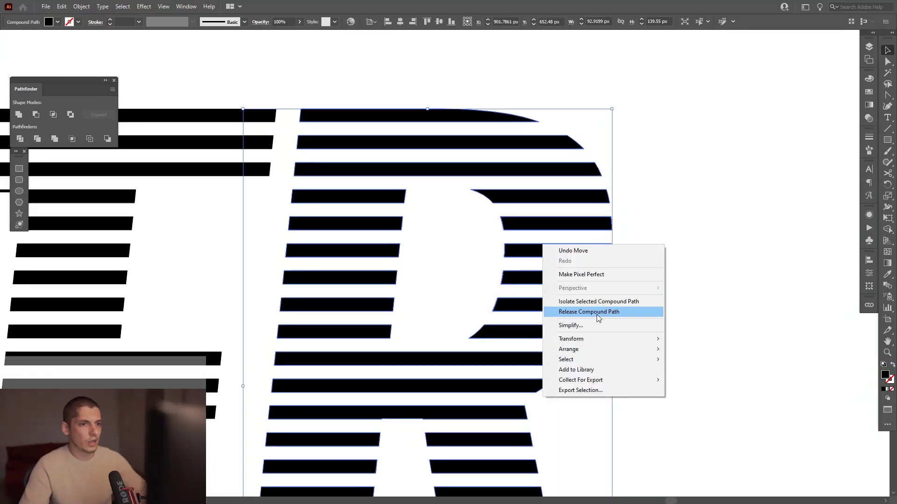
{"action": "left_click", "coordinate": [596, 315]}
{"action": "left_click", "coordinate": [694, 248]}
{"action": "scroll", "coordinate": [694, 247], "scroll_direction": "down", "scroll_amount": 4, "text": "alt"}
{"action": "left_click_drag", "start_coordinate": [715, 272], "coordinate": [680, 249]}
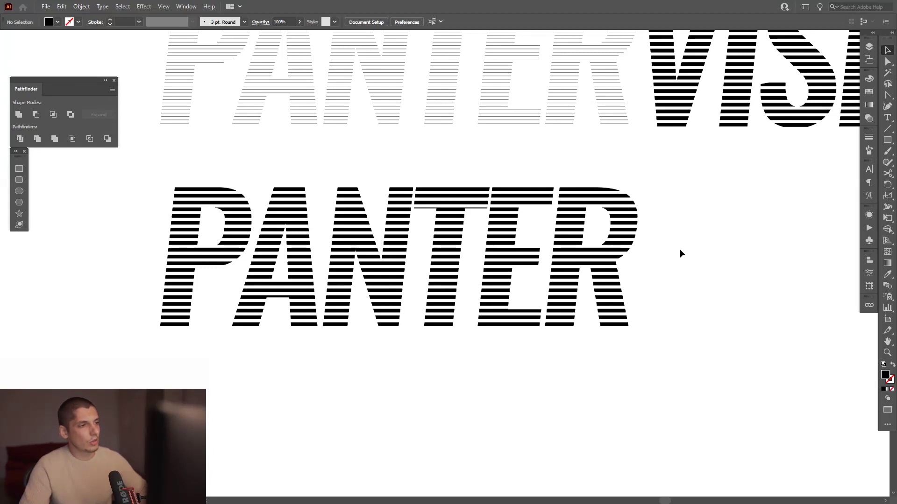
Step: Select all six separated PANTER letters and group them into one object
{"action": "left_click", "coordinate": [620, 262]}
{"action": "left_click_drag", "start_coordinate": [710, 236], "coordinate": [232, 251]}
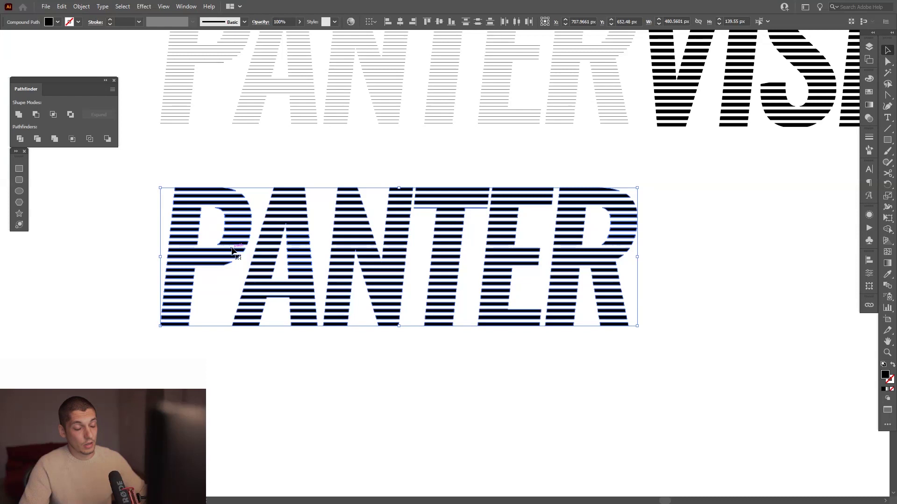
{"action": "key", "text": "ctrl"}
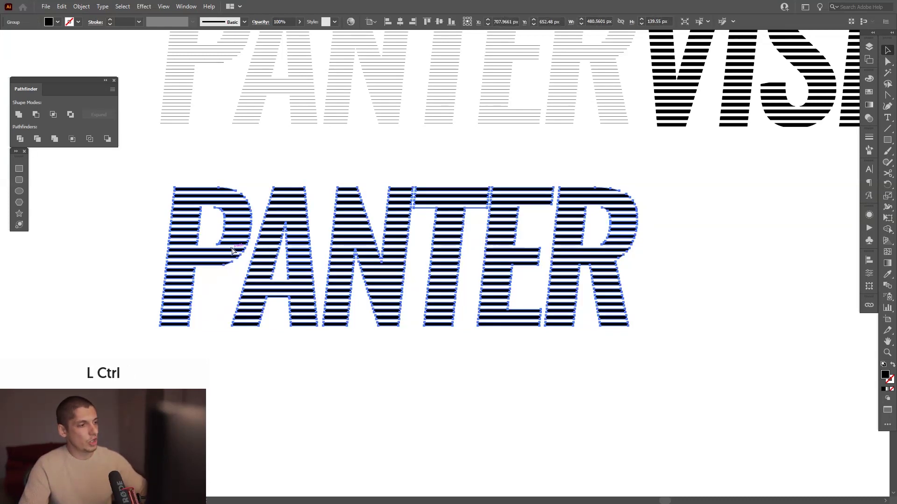
{"action": "left_click", "coordinate": [456, 319]}
{"action": "left_click", "coordinate": [443, 279]}
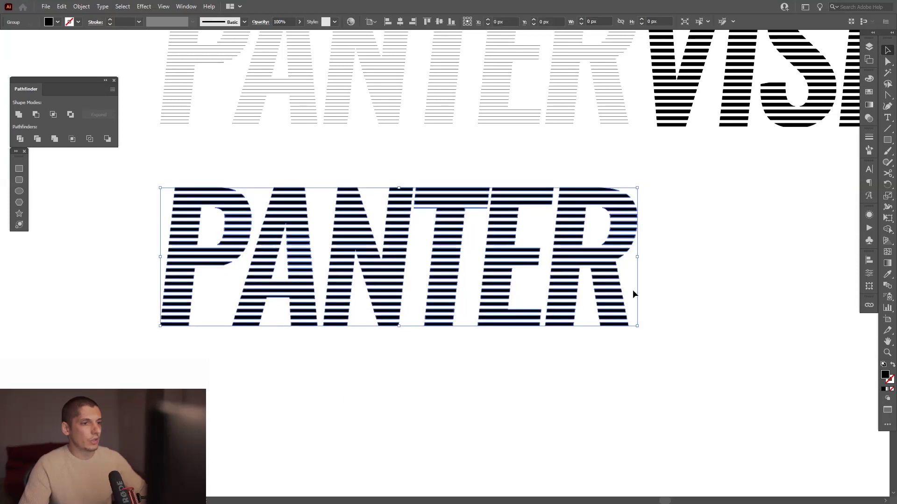
{"action": "scroll", "coordinate": [634, 290], "scroll_direction": "down", "scroll_amount": 4}
{"action": "left_click_drag", "start_coordinate": [664, 270], "coordinate": [449, 288]}
{"action": "scroll", "coordinate": [414, 287], "scroll_direction": "up", "scroll_amount": 6}
{"action": "scroll", "coordinate": [415, 243], "scroll_direction": "down", "scroll_amount": 4}
{"action": "scroll", "coordinate": [409, 233], "scroll_direction": "up", "scroll_amount": 2}
{"action": "left_click", "coordinate": [509, 242]}
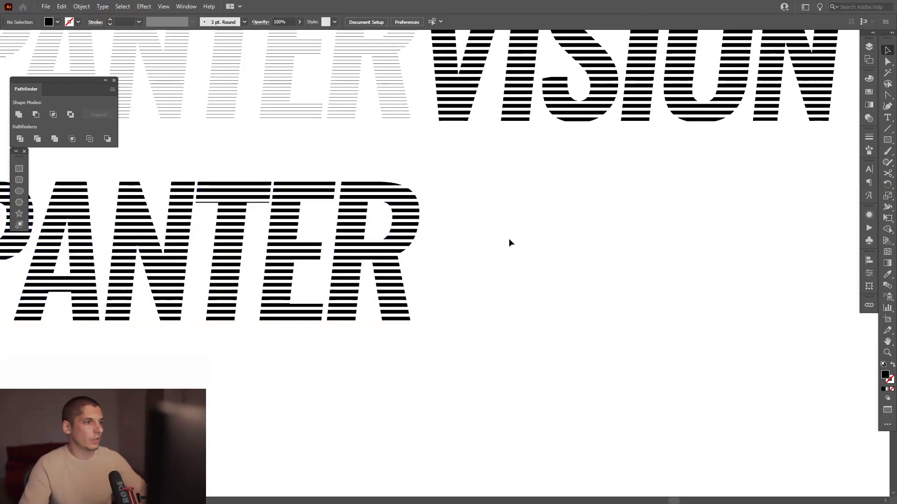
{"action": "left_click_drag", "start_coordinate": [366, 247], "coordinate": [379, 256]}
{"action": "left_click", "coordinate": [152, 269]}
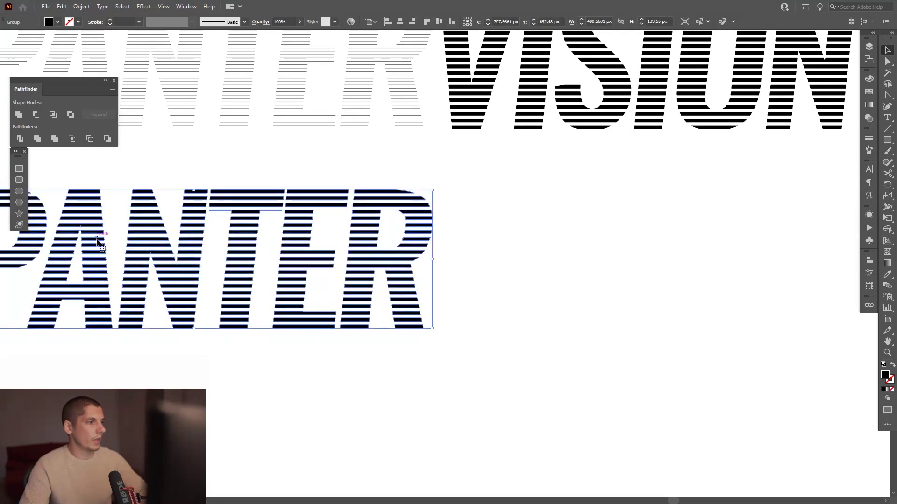
{"action": "left_click_drag", "start_coordinate": [97, 241], "coordinate": [317, 268]}
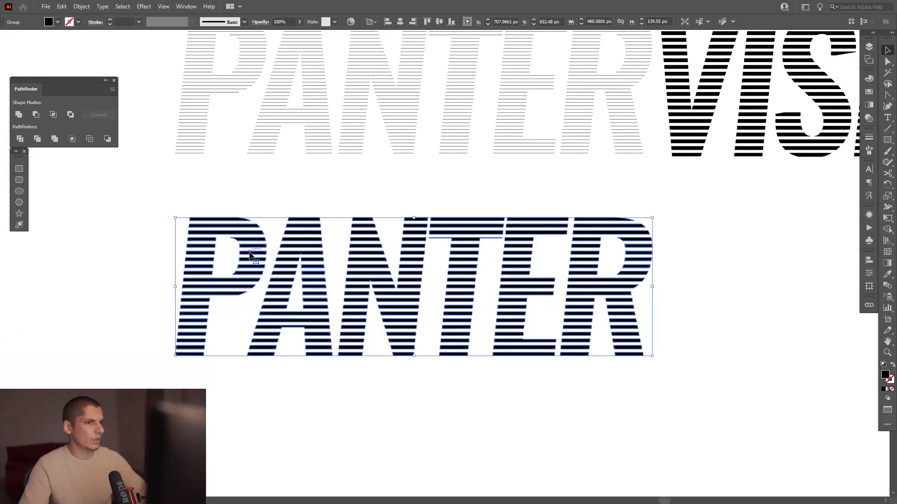
Step: Move only the six striped letters of VISION straight down beside the separated PANTER, away from the leftover lines, and group them
{"action": "left_click_drag", "start_coordinate": [677, 296], "coordinate": [465, 316]}
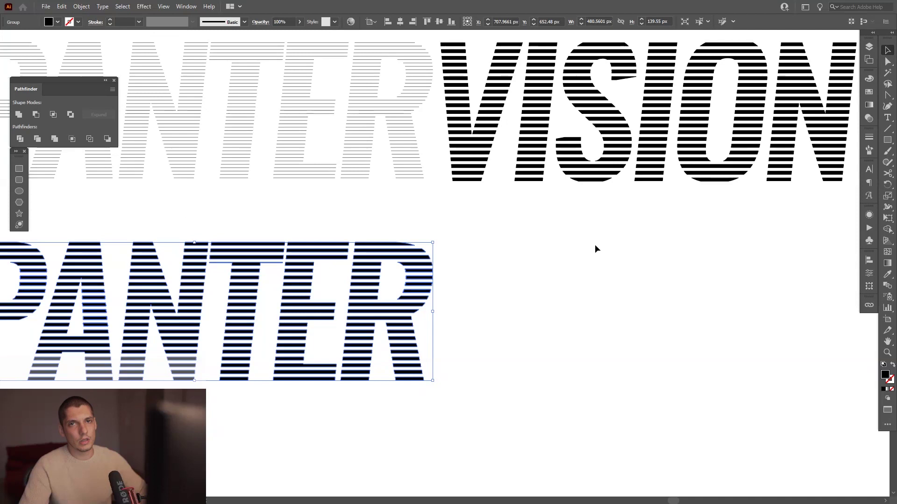
{"action": "left_click_drag", "start_coordinate": [594, 248], "coordinate": [539, 288]}
{"action": "scroll", "coordinate": [423, 192], "scroll_direction": "up", "scroll_amount": 2}
{"action": "left_click_drag", "start_coordinate": [460, 233], "coordinate": [288, 284]}
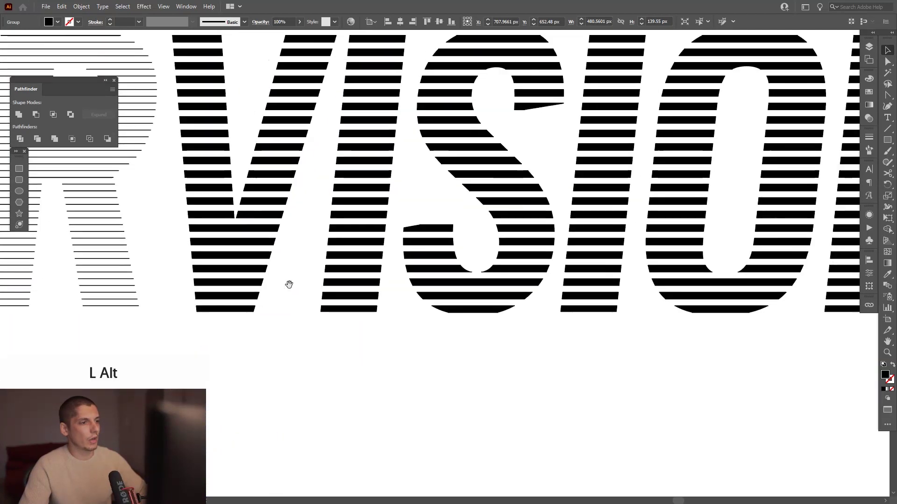
{"action": "scroll", "coordinate": [288, 285], "scroll_direction": "up", "scroll_amount": 1}
{"action": "left_click", "coordinate": [241, 328]}
{"action": "left_click", "coordinate": [337, 329], "text": "shift"}
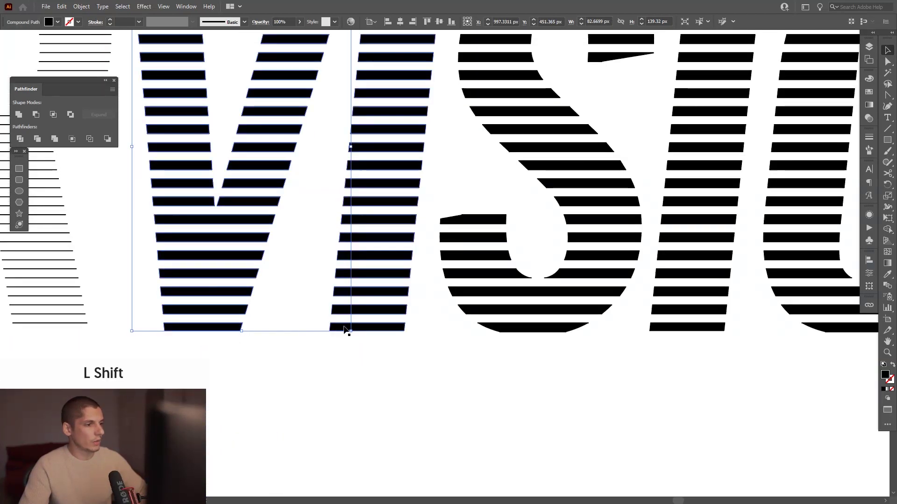
{"action": "left_click", "coordinate": [378, 328], "text": "shift"}
{"action": "left_click_drag", "start_coordinate": [437, 321], "coordinate": [313, 331]}
{"action": "left_click", "coordinate": [406, 337], "text": "shift"}
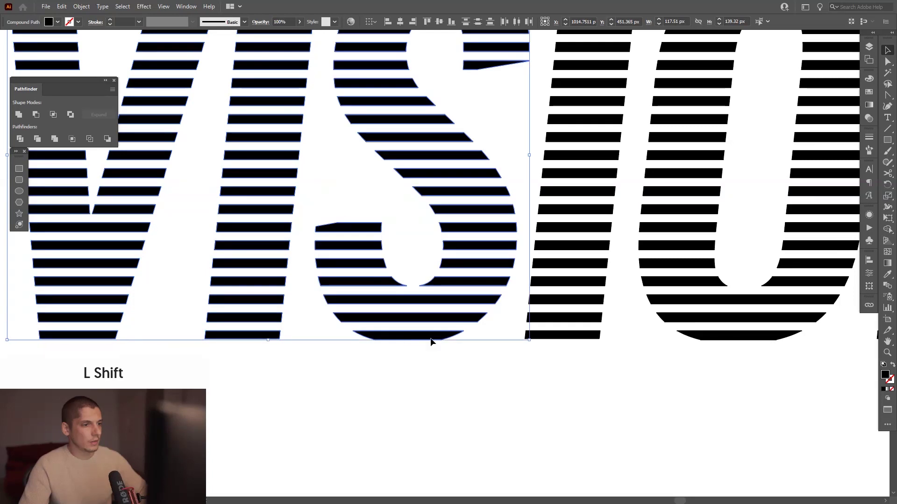
{"action": "left_click_drag", "start_coordinate": [589, 330], "coordinate": [416, 336]}
{"action": "left_click", "coordinate": [536, 345], "text": "shift"}
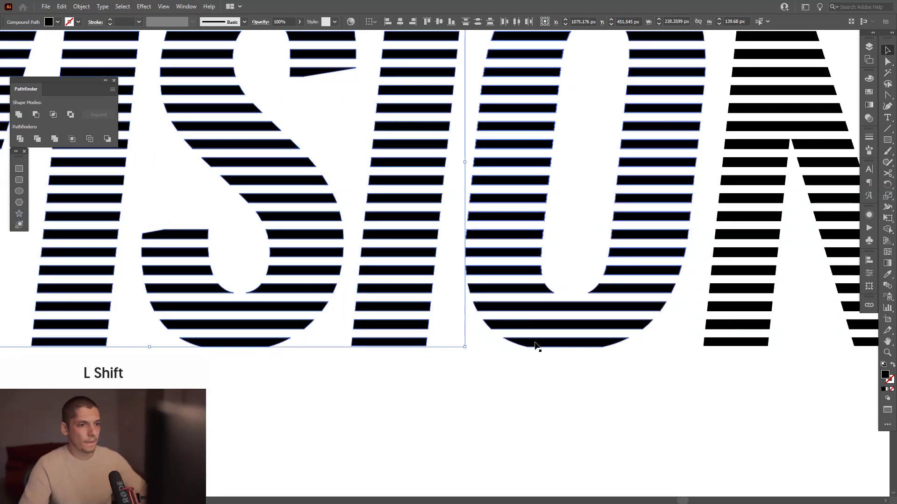
{"action": "left_click_drag", "start_coordinate": [720, 343], "coordinate": [506, 321]}
{"action": "left_click", "coordinate": [516, 345], "text": "shift"}
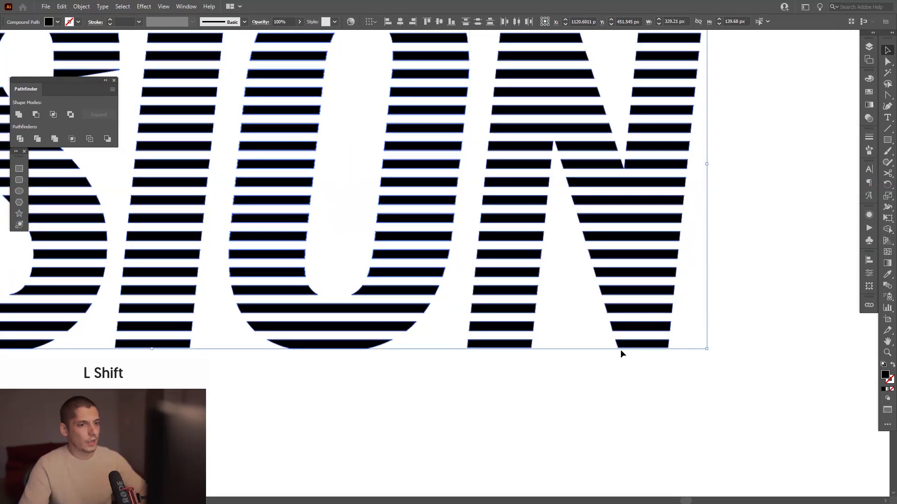
{"action": "scroll", "coordinate": [626, 348], "scroll_direction": "down", "scroll_amount": 5}
{"action": "left_click_drag", "start_coordinate": [631, 344], "coordinate": [605, 266]}
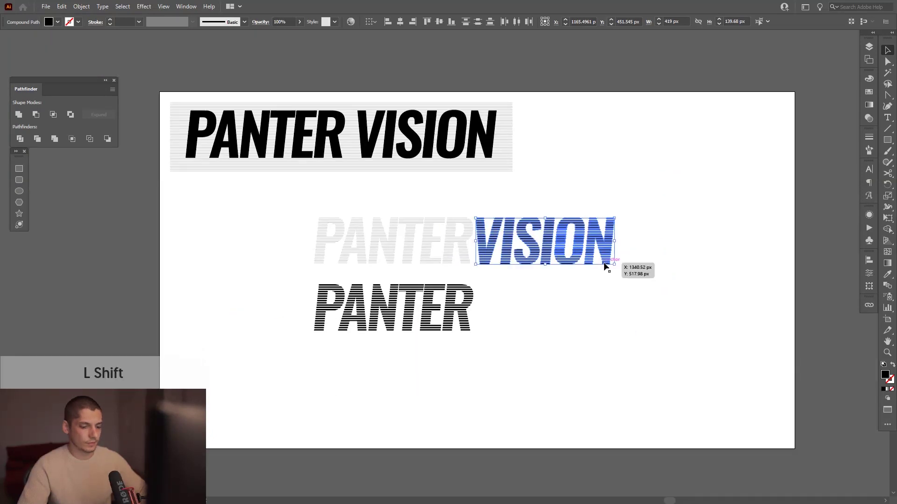
{"action": "key", "text": "shift+Down"}
{"action": "key", "text": "shift+Down"}
{"action": "key", "text": "shift+Down"}
{"action": "key", "text": "shift+Down"}
{"action": "key", "text": "shift+Down"}
{"action": "key", "text": "shift+Down"}
{"action": "key", "text": "shift+Down"}
{"action": "key", "text": "shift+Down"}
{"action": "key", "text": "shift+Down"}
{"action": "key", "text": "shift+Down"}
{"action": "key", "text": "shift+Down"}
{"action": "key", "text": "ctrl"}
{"action": "left_click_drag", "start_coordinate": [564, 300], "coordinate": [563, 323]}
Step: Move both striped words together farther below the leftover cutting lines
{"action": "left_click", "coordinate": [583, 365]}
{"action": "left_click_drag", "start_coordinate": [582, 364], "coordinate": [396, 290]}
{"action": "left_click_drag", "start_coordinate": [454, 321], "coordinate": [455, 354]}
{"action": "left_click", "coordinate": [491, 279]}
{"action": "scroll", "coordinate": [389, 209], "scroll_direction": "up", "scroll_amount": 3}
{"action": "scroll", "coordinate": [389, 209], "scroll_direction": "down", "scroll_amount": 2}
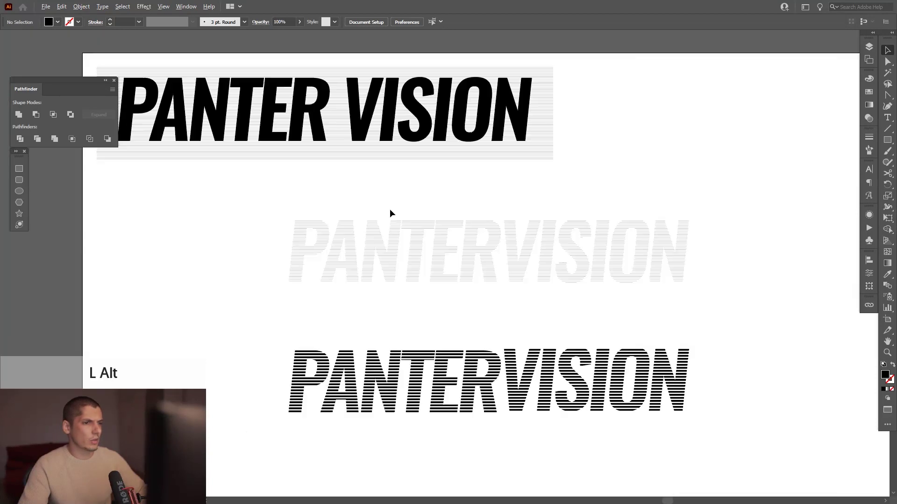
Step: Try to group the leftover cutting lines of both words into one object
{"action": "scroll", "coordinate": [610, 269], "scroll_direction": "up", "scroll_amount": 4}
{"action": "scroll", "coordinate": [548, 307], "scroll_direction": "up", "scroll_amount": 3, "text": "alt"}
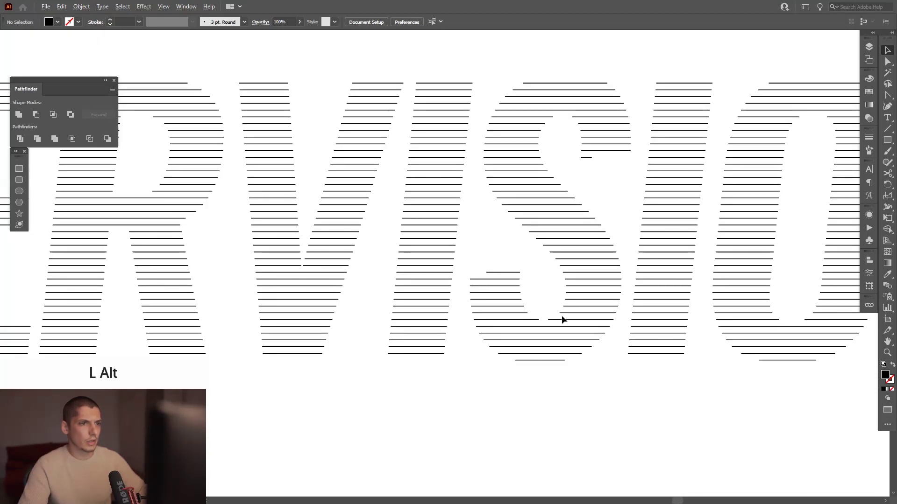
{"action": "scroll", "coordinate": [565, 318], "scroll_direction": "down", "scroll_amount": 2, "text": "alt"}
{"action": "left_click_drag", "start_coordinate": [92, 206], "coordinate": [92, 206]}
{"action": "right_click", "coordinate": [515, 291]}
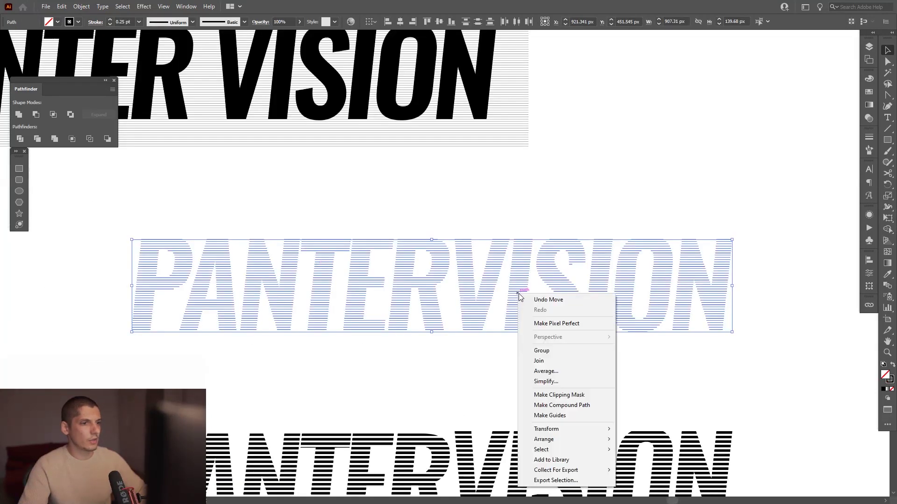
{"action": "left_click", "coordinate": [553, 351]}
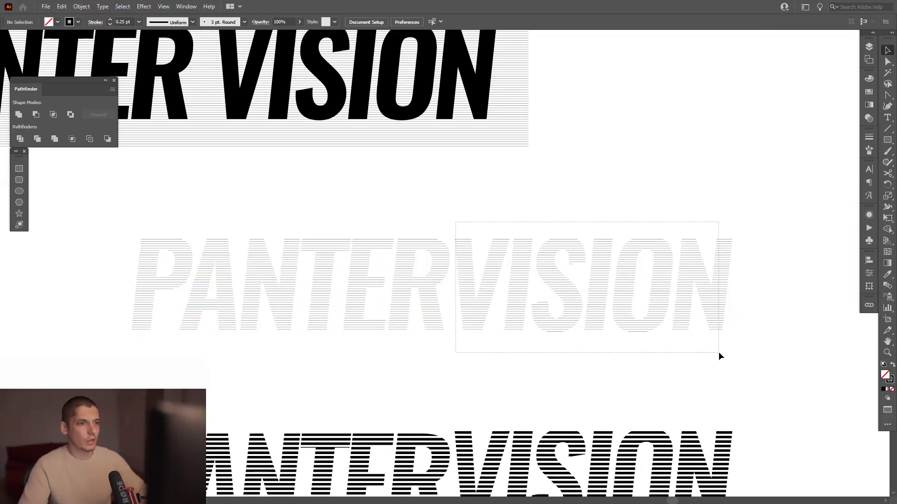
Step: Shift the leftover VISION lines slightly right of the PANTER lines and group each word's lines separately
{"action": "left_click_drag", "start_coordinate": [718, 352], "coordinate": [719, 352]}
{"action": "left_click_drag", "start_coordinate": [710, 316], "coordinate": [725, 312]}
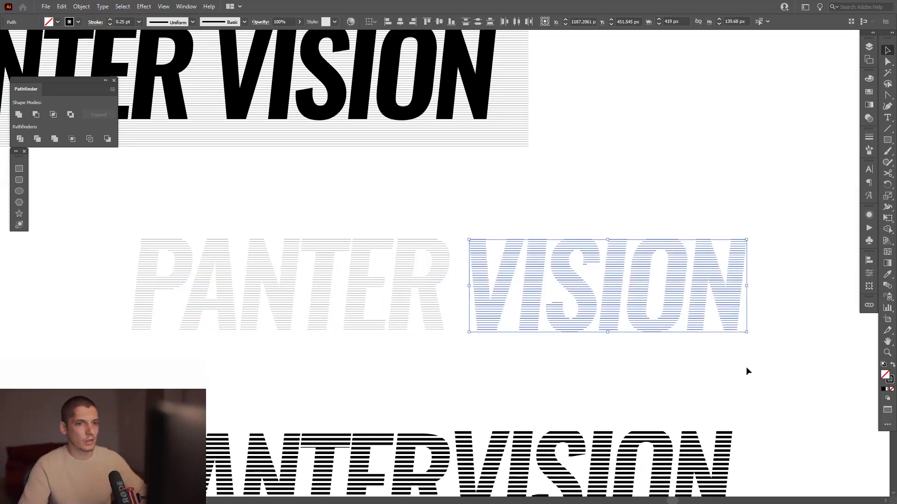
{"action": "left_click_drag", "start_coordinate": [749, 361], "coordinate": [702, 353]}
{"action": "left_click_drag", "start_coordinate": [471, 231], "coordinate": [472, 231]}
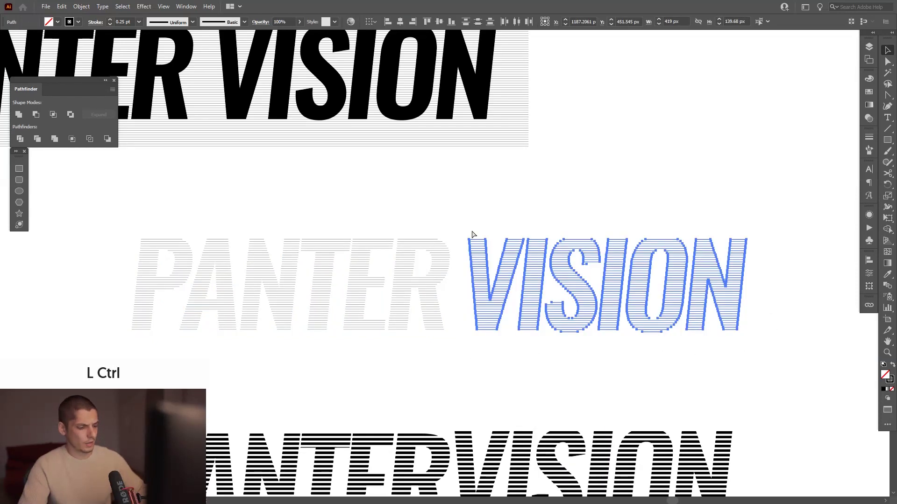
{"action": "left_click_drag", "start_coordinate": [168, 330], "coordinate": [150, 335]}
{"action": "key", "text": "ctrl+g"}
Step: Move the leftover line groups up beside the original text and raise the two striped words into the freed space
{"action": "left_click", "coordinate": [472, 373]}
{"action": "scroll", "coordinate": [472, 372], "scroll_direction": "down", "scroll_amount": 2}
{"action": "left_click_drag", "start_coordinate": [486, 375], "coordinate": [640, 220]}
{"action": "left_click", "coordinate": [626, 341]}
{"action": "key", "text": "space"}
{"action": "left_click_drag", "start_coordinate": [443, 360], "coordinate": [513, 257]}
{"action": "left_click_drag", "start_coordinate": [527, 326], "coordinate": [535, 249]}
{"action": "left_click", "coordinate": [566, 296]}
Step: Move the striped VISION left until its strips fit into the gaps of the R in PANTER
{"action": "scroll", "coordinate": [546, 252], "scroll_direction": "up", "scroll_amount": 6}
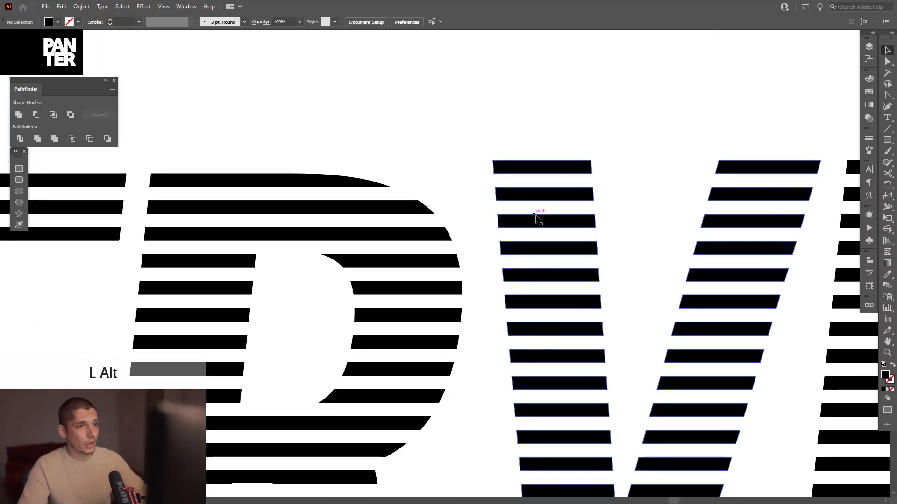
{"action": "left_click_drag", "start_coordinate": [536, 219], "coordinate": [398, 216]}
{"action": "scroll", "coordinate": [369, 187], "scroll_direction": "up", "scroll_amount": 3}
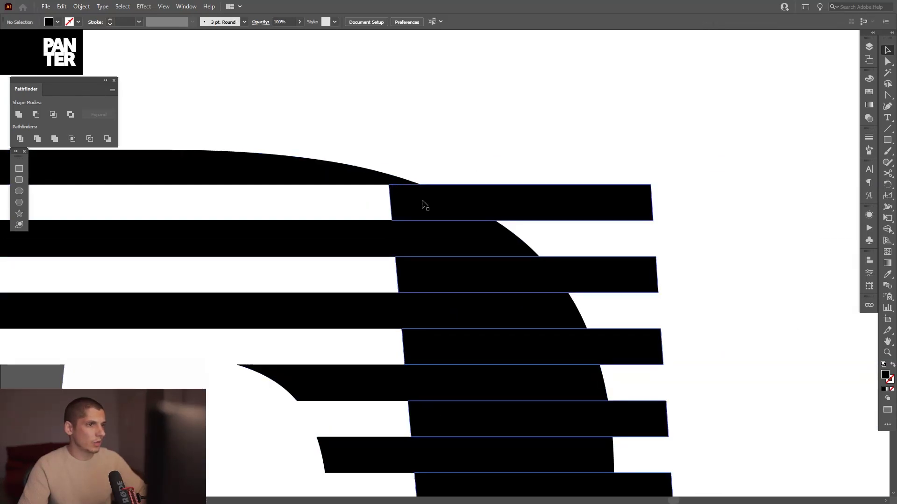
{"action": "left_click", "coordinate": [423, 201]}
{"action": "left_click", "coordinate": [322, 182]}
{"action": "scroll", "coordinate": [322, 182], "scroll_direction": "down", "scroll_amount": 4}
{"action": "scroll", "coordinate": [445, 163], "scroll_direction": "down", "scroll_amount": 3}
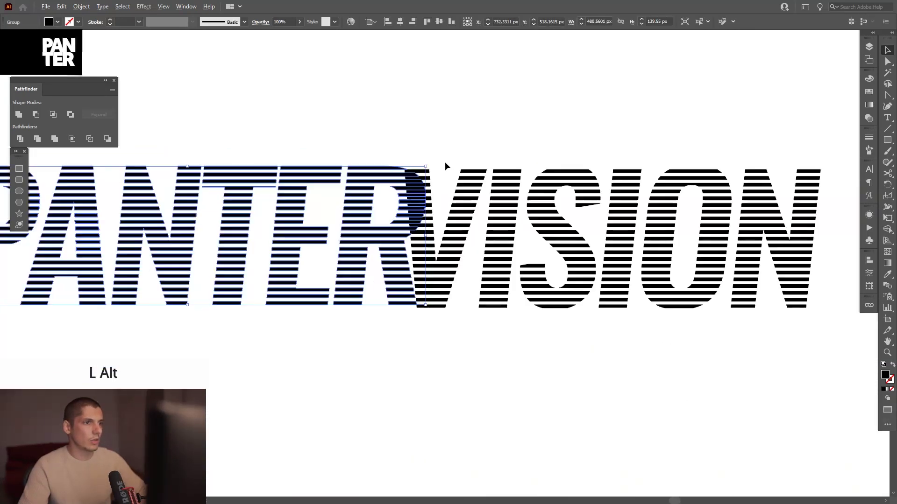
{"action": "left_click", "coordinate": [444, 162]}
Step: Slide the striped VISION group horizontally left over PANTER so that the two words overlap
{"action": "left_click_drag", "start_coordinate": [448, 160], "coordinate": [508, 192]}
{"action": "scroll", "coordinate": [503, 266], "scroll_direction": "down", "scroll_amount": 4}
{"action": "left_click_drag", "start_coordinate": [504, 270], "coordinate": [516, 270]}
{"action": "left_click_drag", "start_coordinate": [665, 286], "coordinate": [581, 291]}
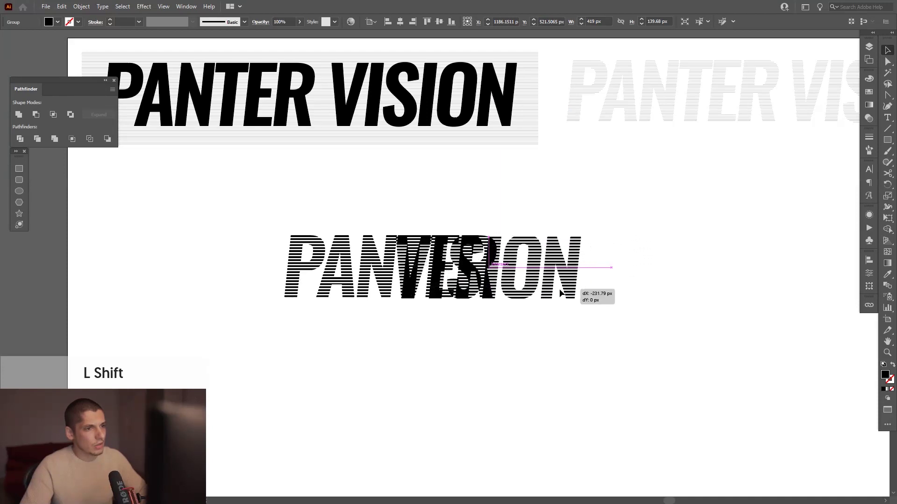
{"action": "left_click_drag", "start_coordinate": [484, 302], "coordinate": [458, 303]}
{"action": "scroll", "coordinate": [399, 270], "scroll_direction": "up", "scroll_amount": 2}
{"action": "left_click_drag", "start_coordinate": [397, 271], "coordinate": [465, 267]}
{"action": "scroll", "coordinate": [463, 268], "scroll_direction": "down", "scroll_amount": 1}
{"action": "left_click_drag", "start_coordinate": [576, 355], "coordinate": [629, 351]}
{"action": "scroll", "coordinate": [630, 352], "scroll_direction": "down", "scroll_amount": 1}
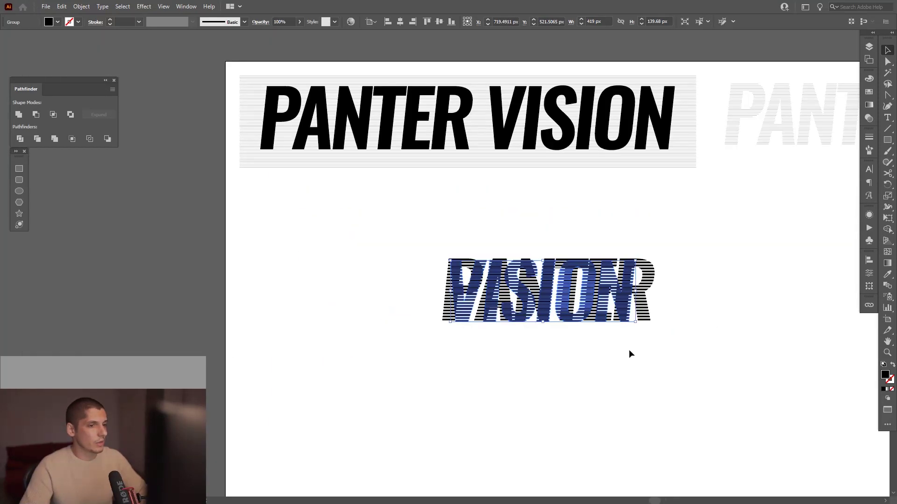
Step: Try shifting VISION slightly diagonally from its aligned position over PANTER
{"action": "scroll", "coordinate": [608, 321], "scroll_direction": "up", "scroll_amount": 3}
{"action": "left_click_drag", "start_coordinate": [680, 312], "coordinate": [674, 312]}
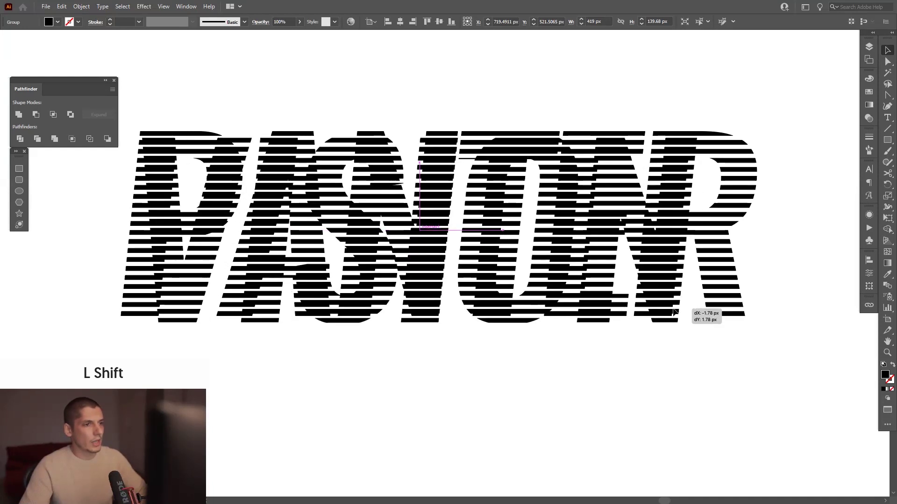
{"action": "left_click_drag", "start_coordinate": [674, 311], "coordinate": [414, 314]}
{"action": "left_click", "coordinate": [678, 356]}
{"action": "scroll", "coordinate": [414, 314], "scroll_direction": "down", "scroll_amount": 2}
{"action": "left_click_drag", "start_coordinate": [459, 296], "coordinate": [351, 302]}
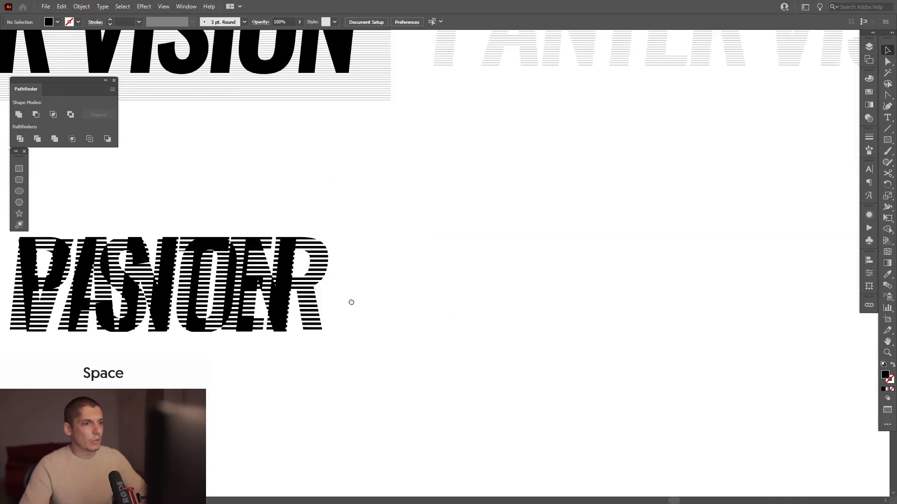
Step: Duplicate the striped PANTER beside the overlapping words and lay a second copy on it, offset slightly down and left
{"action": "left_click_drag", "start_coordinate": [329, 270], "coordinate": [750, 284]}
{"action": "scroll", "coordinate": [514, 259], "scroll_direction": "up", "scroll_amount": 6}
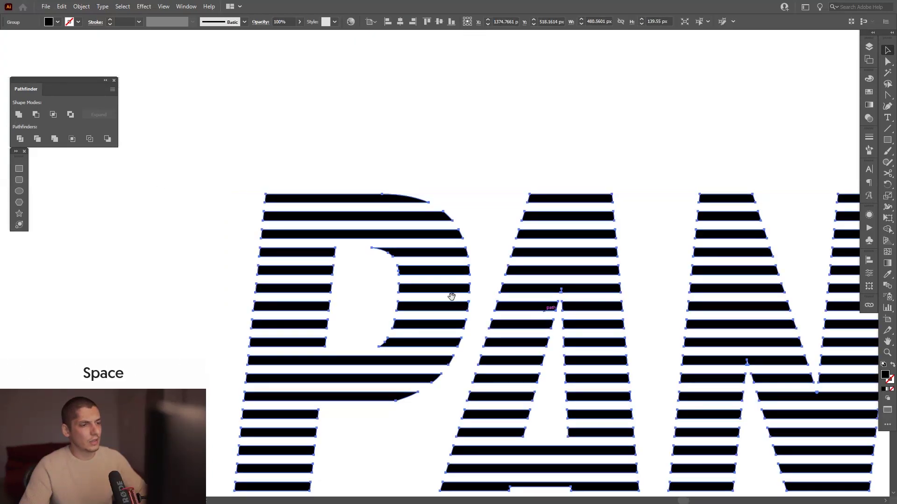
{"action": "scroll", "coordinate": [394, 293], "scroll_direction": "up", "scroll_amount": 3}
{"action": "scroll", "coordinate": [445, 298], "scroll_direction": "down", "scroll_amount": 3}
{"action": "left_click_drag", "start_coordinate": [448, 297], "coordinate": [486, 270]}
{"action": "scroll", "coordinate": [486, 270], "scroll_direction": "down", "scroll_amount": 3}
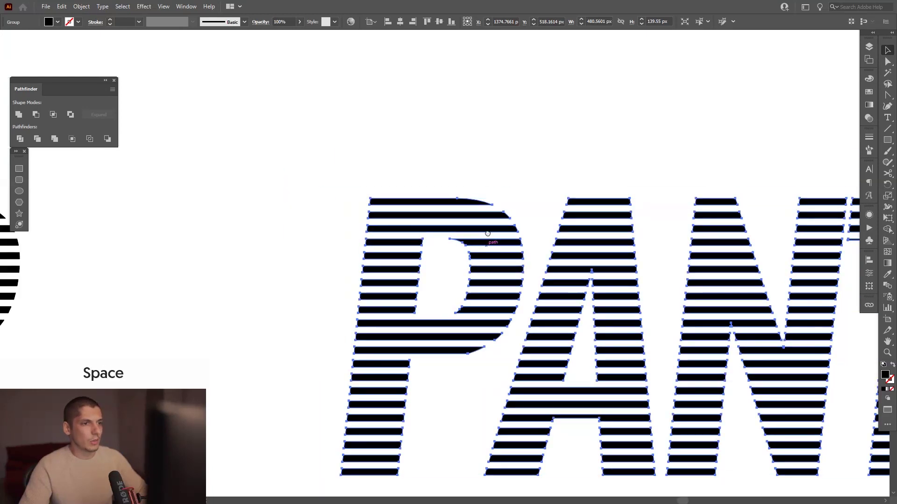
{"action": "left_click_drag", "start_coordinate": [487, 234], "coordinate": [475, 192]}
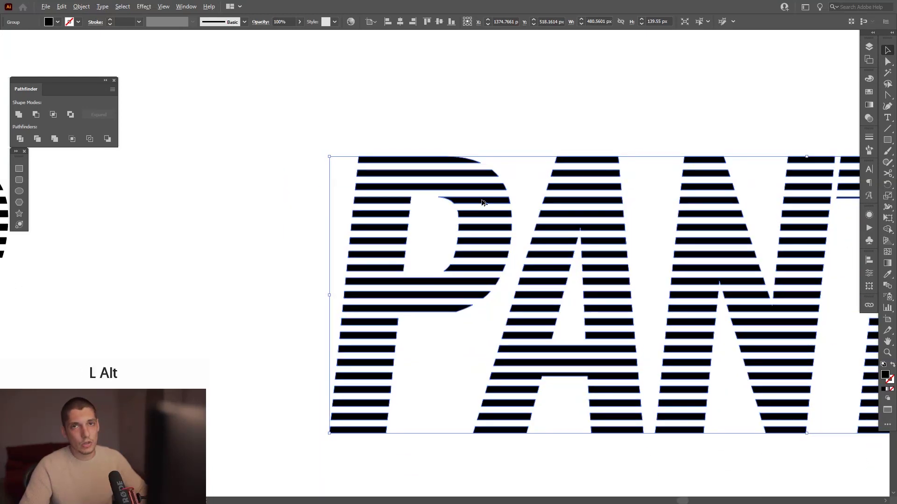
{"action": "left_click_drag", "start_coordinate": [483, 203], "coordinate": [476, 206]}
{"action": "scroll", "coordinate": [516, 144], "scroll_direction": "down", "scroll_amount": 5}
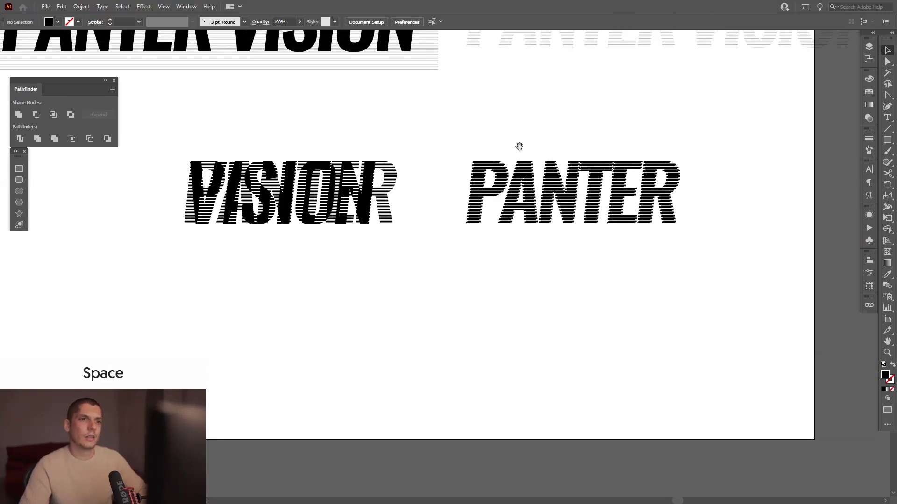
Step: Shift the front PANTER copy slightly down and right to narrow the gaps between the strips
{"action": "scroll", "coordinate": [500, 163], "scroll_direction": "up", "scroll_amount": 8}
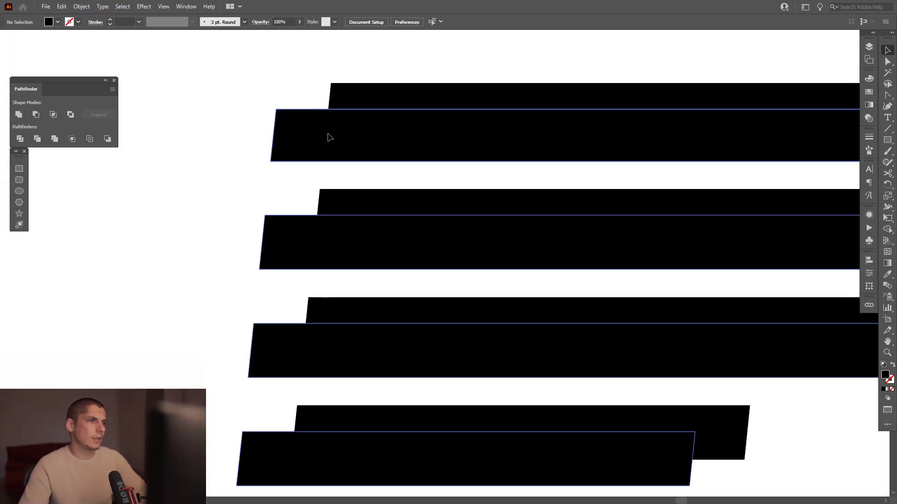
{"action": "left_click_drag", "start_coordinate": [326, 137], "coordinate": [344, 147]}
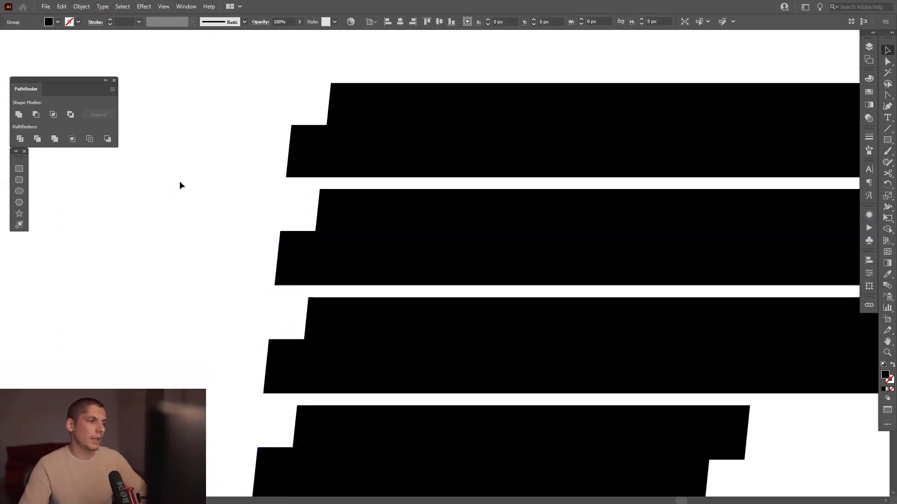
{"action": "scroll", "coordinate": [248, 266], "scroll_direction": "down", "scroll_amount": 5}
{"action": "scroll", "coordinate": [396, 184], "scroll_direction": "down", "scroll_amount": 4}
Step: Move the front PANTER copy slightly up so that wider white gaps remain between the thickened strips
{"action": "scroll", "coordinate": [397, 185], "scroll_direction": "up", "scroll_amount": 10}
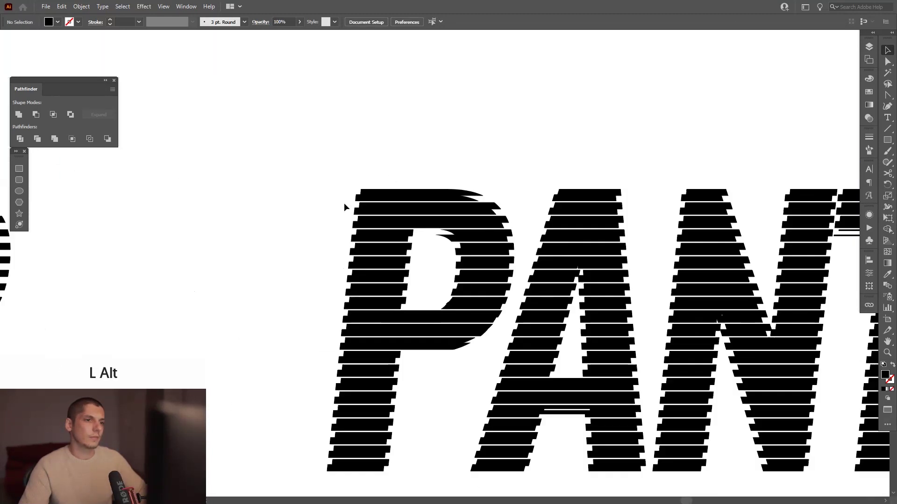
{"action": "scroll", "coordinate": [396, 188], "scroll_direction": "up", "scroll_amount": 1}
{"action": "left_click_drag", "start_coordinate": [358, 200], "coordinate": [360, 181]}
{"action": "left_click", "coordinate": [209, 221]}
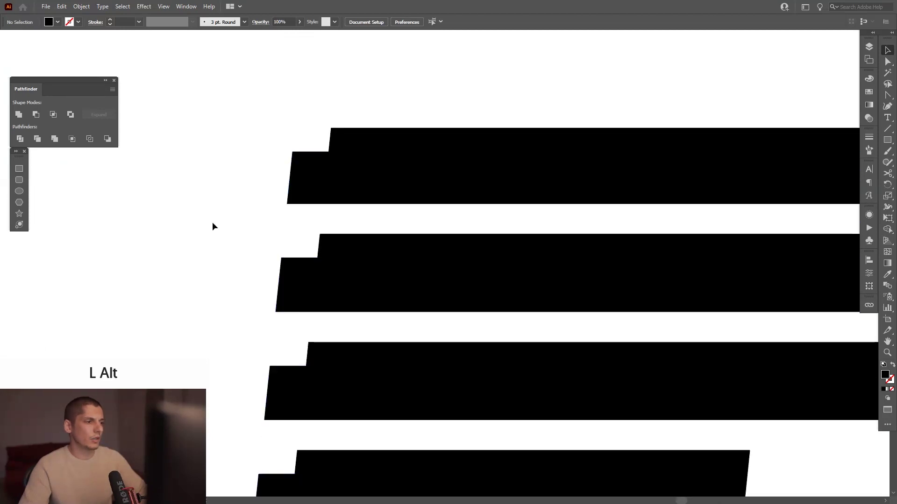
{"action": "scroll", "coordinate": [213, 221], "scroll_direction": "down", "scroll_amount": 5}
{"action": "scroll", "coordinate": [379, 166], "scroll_direction": "down", "scroll_amount": 6}
{"action": "left_click_drag", "start_coordinate": [414, 176], "coordinate": [436, 197]}
{"action": "scroll", "coordinate": [437, 196], "scroll_direction": "up", "scroll_amount": 3}
{"action": "scroll", "coordinate": [439, 203], "scroll_direction": "down", "scroll_amount": 3}
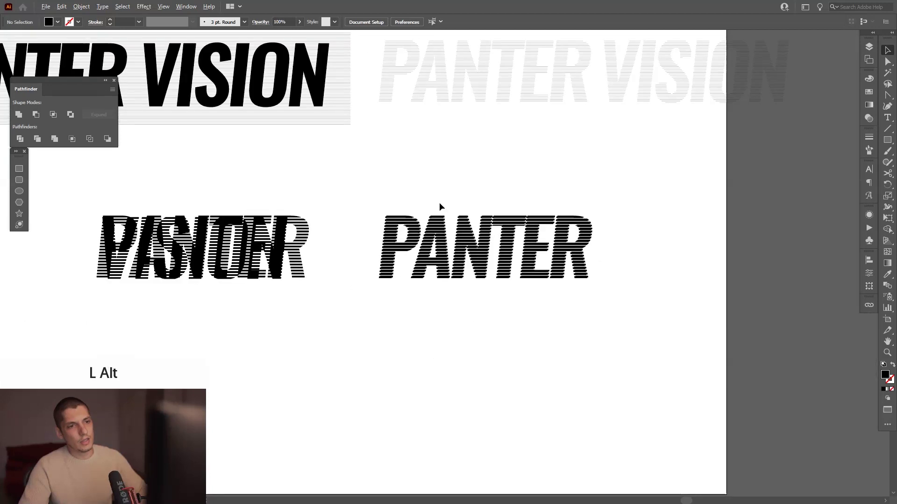
Step: Move the doubled PANTER text up and to the right, just below the leftover lines
{"action": "left_click", "coordinate": [550, 249]}
{"action": "left_click_drag", "start_coordinate": [617, 205], "coordinate": [658, 162]}
{"action": "left_click", "coordinate": [663, 228]}
Step: Select the overlapping PANTER and VISION words and move them horizontally left by about 155 px
{"action": "left_click_drag", "start_coordinate": [446, 239], "coordinate": [610, 221]}
{"action": "scroll", "coordinate": [297, 186], "scroll_direction": "up", "scroll_amount": 2}
{"action": "left_click_drag", "start_coordinate": [327, 192], "coordinate": [385, 176]}
{"action": "scroll", "coordinate": [384, 176], "scroll_direction": "down", "scroll_amount": 2}
{"action": "left_click_drag", "start_coordinate": [266, 146], "coordinate": [543, 257]}
{"action": "left_click_drag", "start_coordinate": [543, 225], "coordinate": [475, 225]}
{"action": "left_click", "coordinate": [551, 267]}
Step: Ungroup the finished examples on the neighbouring artboard and bring the red and blue PANTER VISION example beside the black overlapping words
{"action": "scroll", "coordinate": [551, 267], "scroll_direction": "down", "scroll_amount": 5}
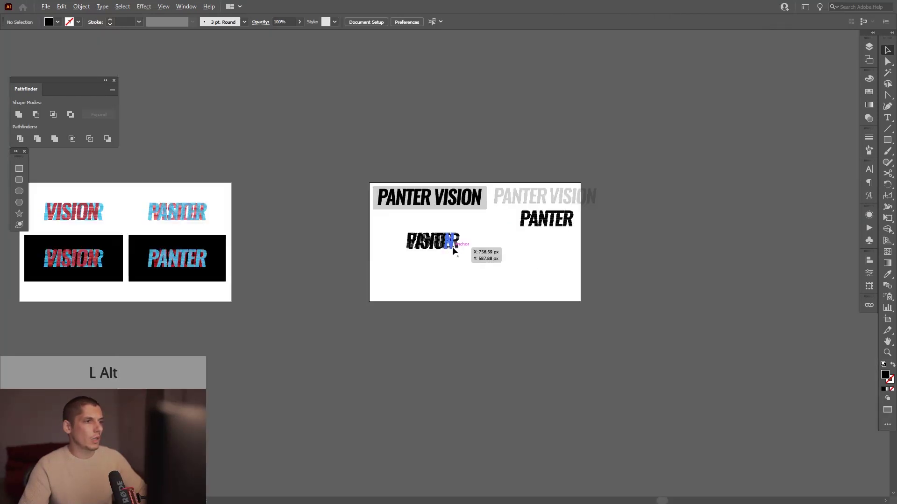
{"action": "left_click", "coordinate": [86, 188]}
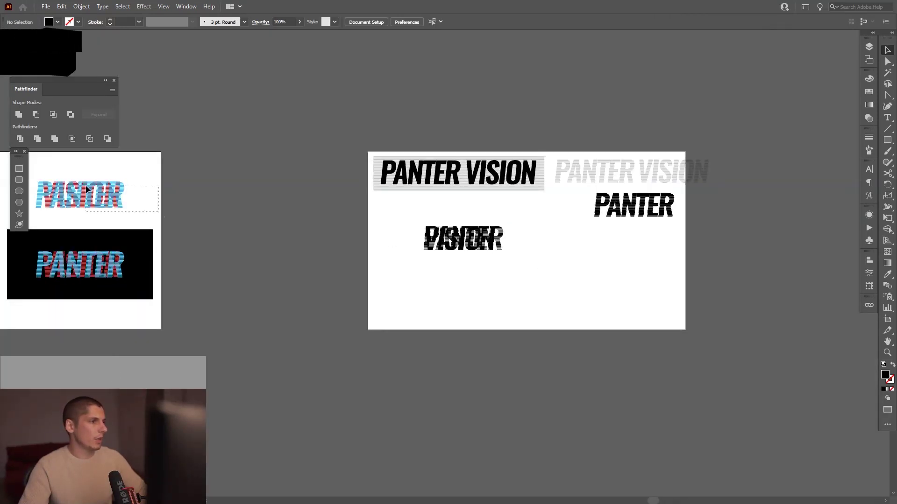
{"action": "left_click", "coordinate": [163, 214]}
{"action": "right_click", "coordinate": [109, 193]}
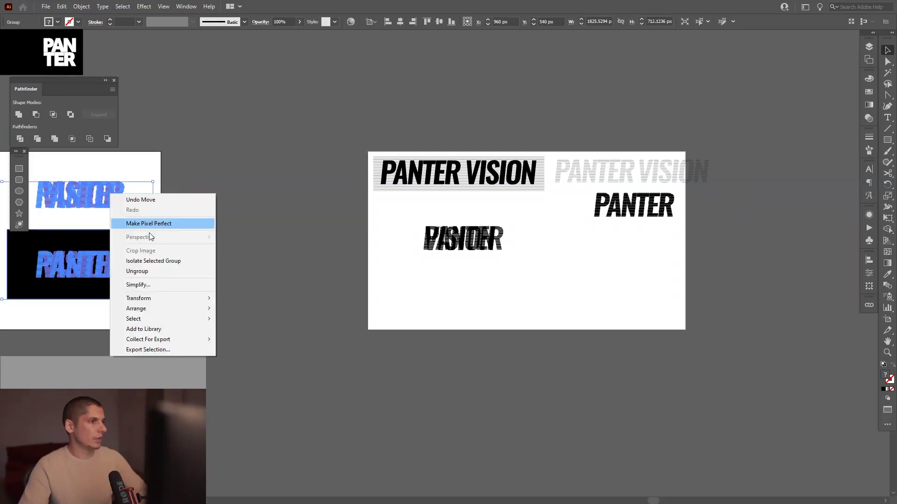
{"action": "left_click", "coordinate": [153, 271]}
{"action": "left_click", "coordinate": [87, 186]}
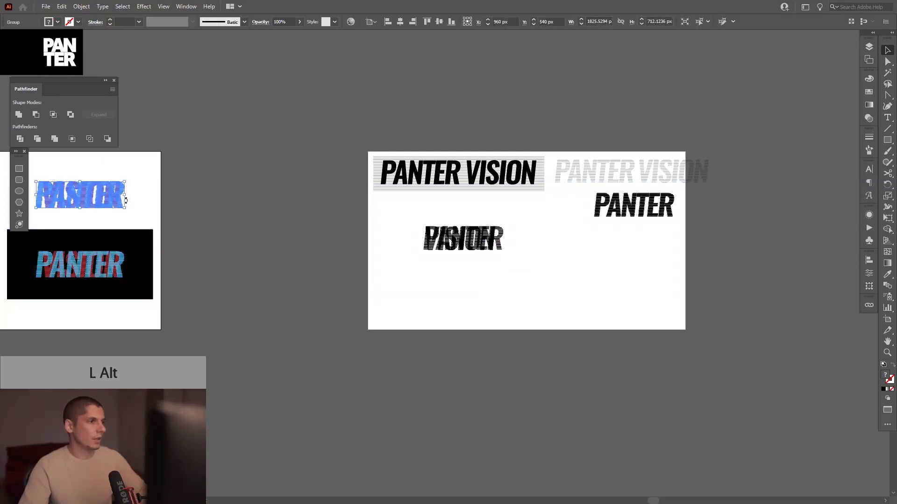
{"action": "left_click_drag", "start_coordinate": [118, 196], "coordinate": [387, 264]}
{"action": "scroll", "coordinate": [491, 271], "scroll_direction": "up", "scroll_amount": 4}
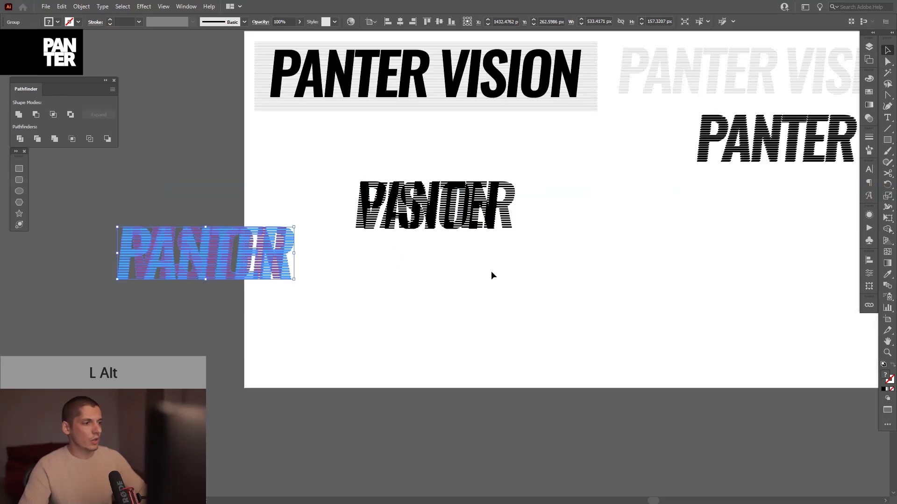
{"action": "scroll", "coordinate": [269, 182], "scroll_direction": "left", "scroll_amount": 3}
{"action": "scroll", "coordinate": [276, 184], "scroll_direction": "up", "scroll_amount": 2}
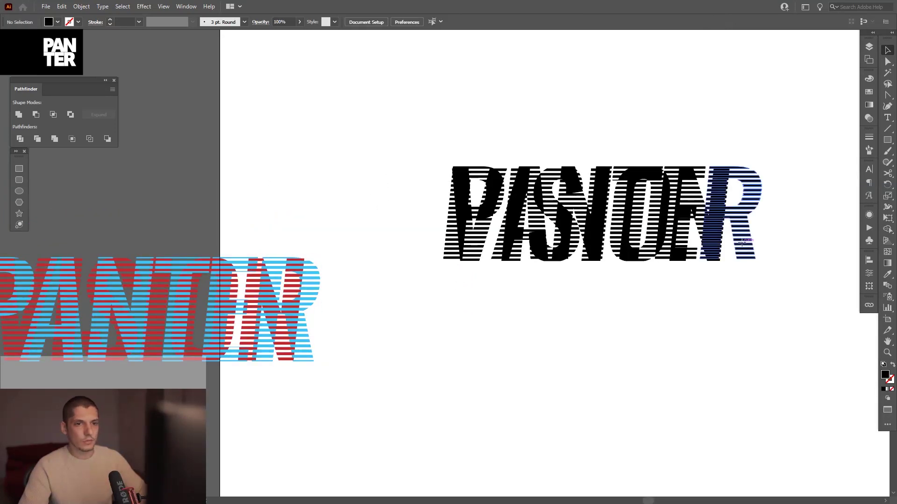
Step: Fill the striped PANTER behind VISION with the light blue sampled from the finished colour example
{"action": "left_click", "coordinate": [737, 242]}
{"action": "key", "text": "i"}
{"action": "left_click", "coordinate": [315, 287]}
{"action": "key", "text": "v"}
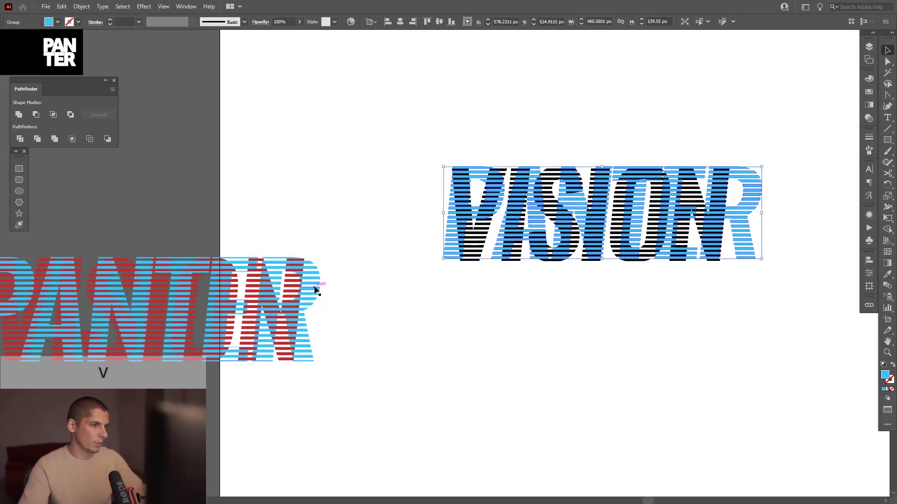
{"action": "key", "text": "ctrl+shift+a"}
Step: Recolour the striped PANTER with the blue swatch R=41 G=171 B=226, and brighten its fill to RGB 75, 204, 249
{"action": "left_click", "coordinate": [869, 92]}
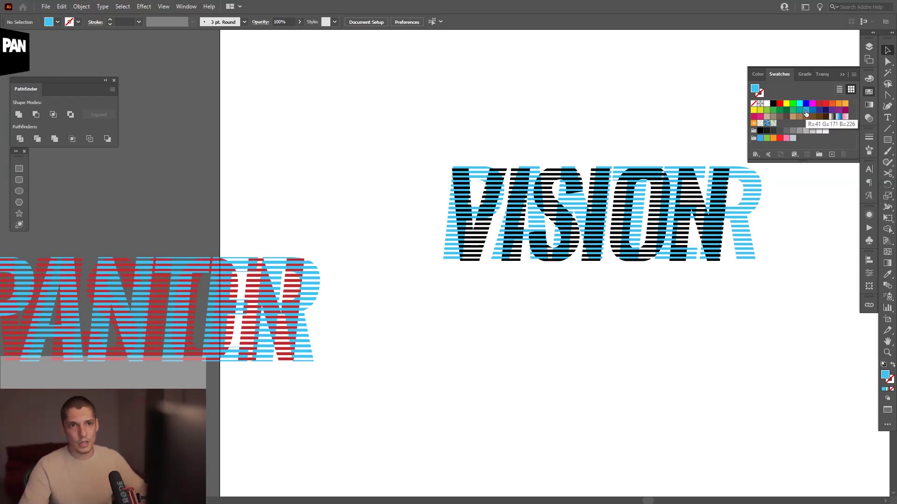
{"action": "left_click", "coordinate": [755, 215]}
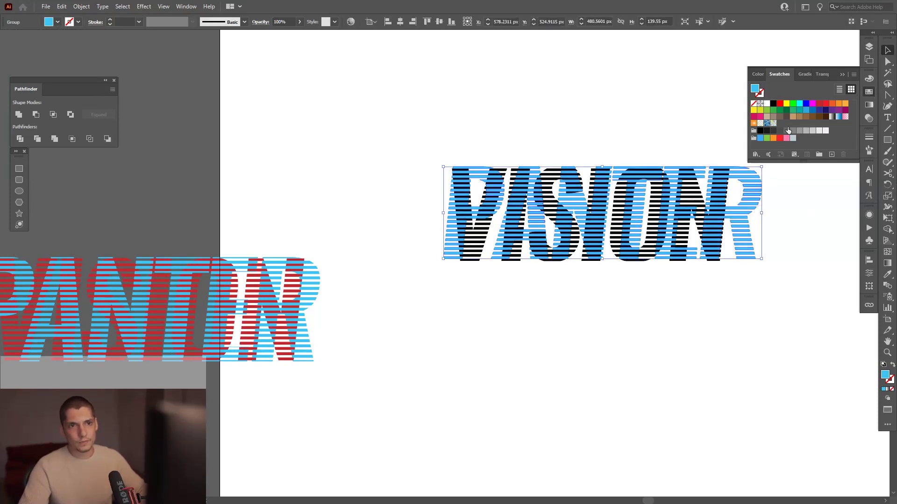
{"action": "left_click", "coordinate": [805, 113]}
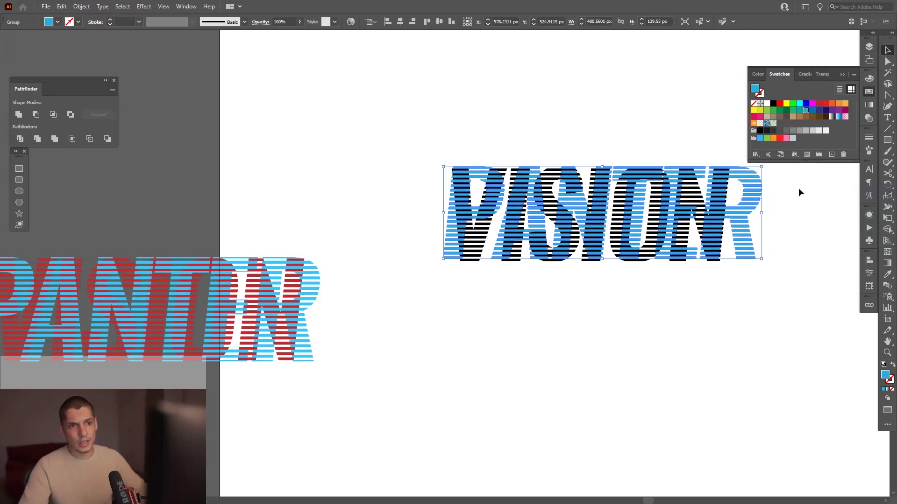
{"action": "scroll", "coordinate": [778, 196], "scroll_direction": "up", "scroll_amount": 3}
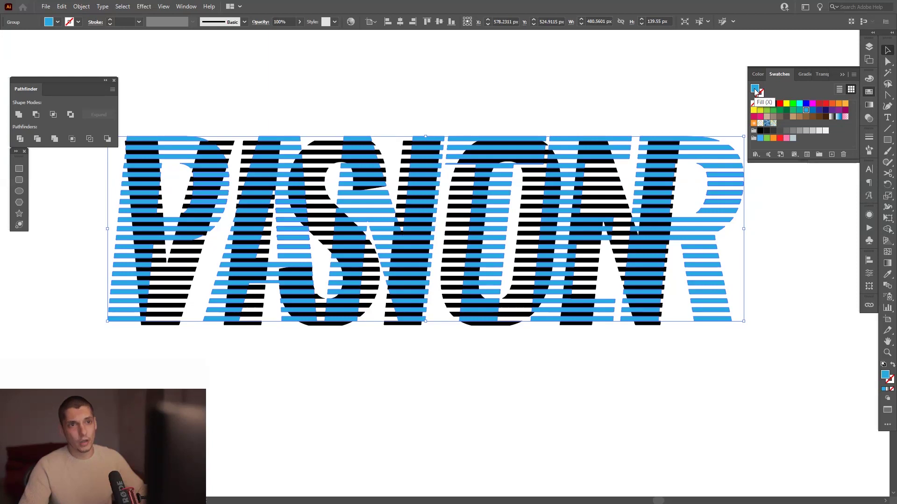
{"action": "double_click", "coordinate": [756, 90]}
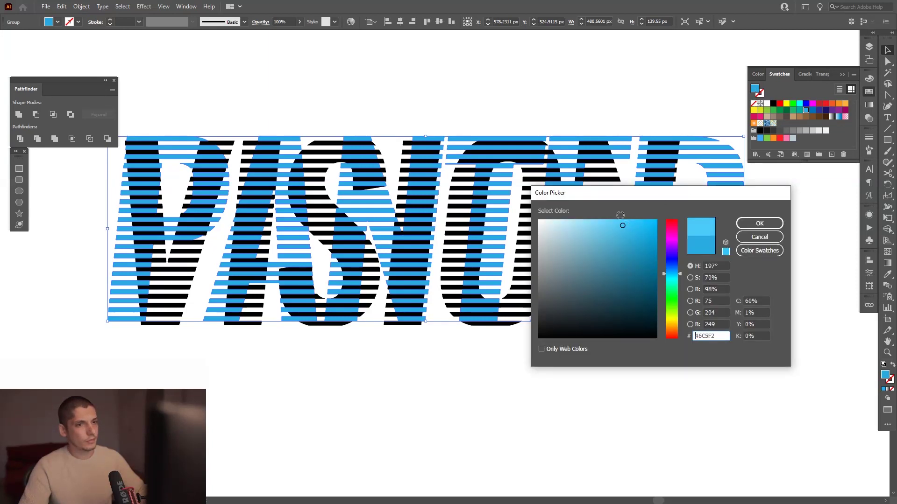
{"action": "left_click", "coordinate": [771, 228]}
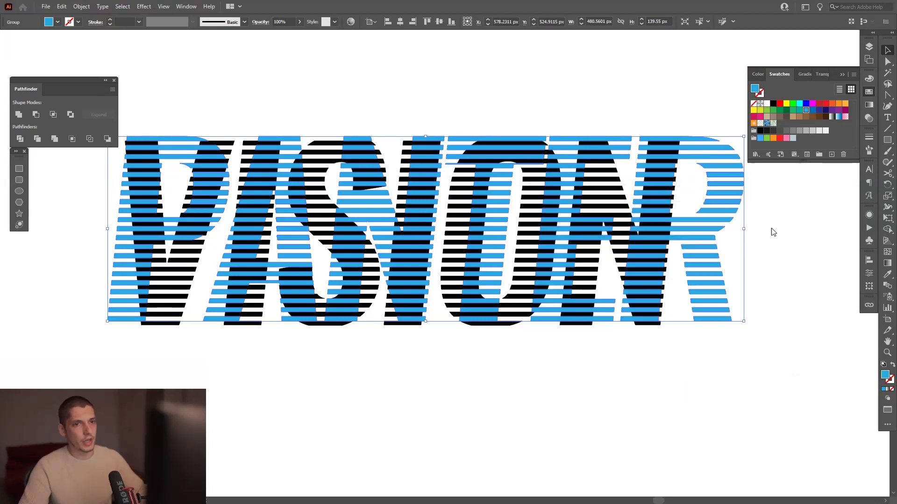
{"action": "scroll", "coordinate": [775, 245], "scroll_direction": "down", "scroll_amount": 3}
{"action": "left_click_drag", "start_coordinate": [774, 245], "coordinate": [773, 238]}
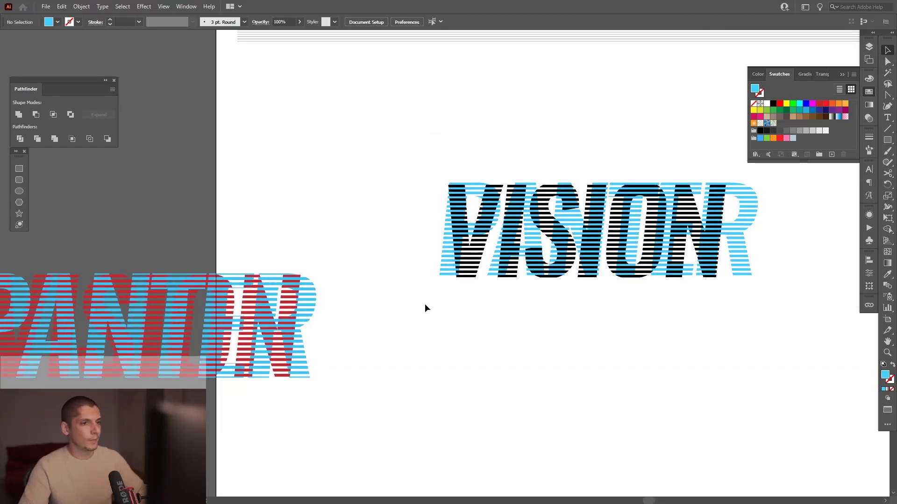
{"action": "scroll", "coordinate": [720, 234], "scroll_direction": "up", "scroll_amount": 3}
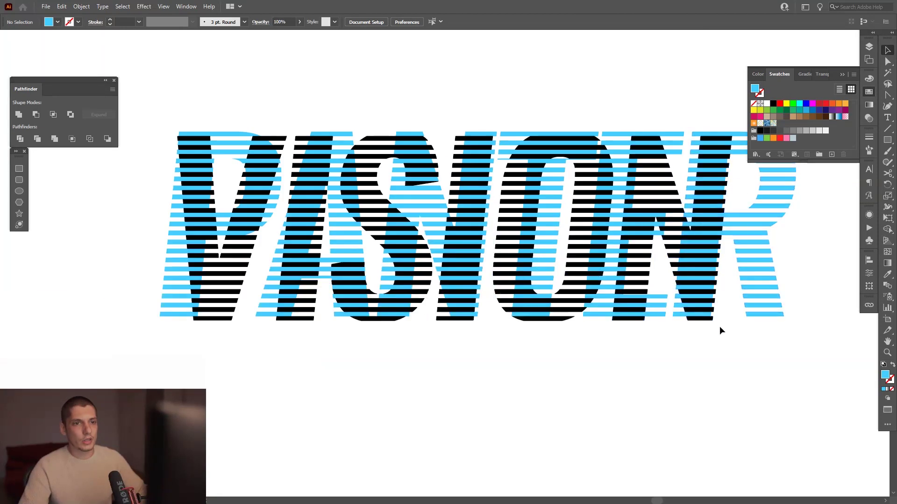
Step: Fill the black striped VISION with the dark red swatch
{"action": "left_click", "coordinate": [730, 302]}
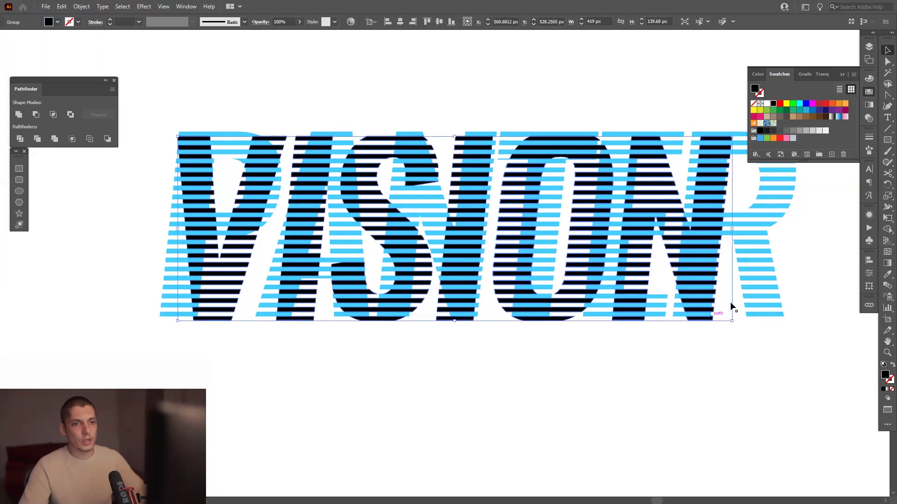
{"action": "left_click", "coordinate": [821, 104]}
{"action": "left_click", "coordinate": [809, 279]}
Step: Bring the finished colour example up beside the recoloured words and compare their overlapping stripes
{"action": "scroll", "coordinate": [790, 299], "scroll_direction": "down", "scroll_amount": 3}
{"action": "left_click_drag", "start_coordinate": [576, 352], "coordinate": [551, 327]}
{"action": "scroll", "coordinate": [499, 311], "scroll_direction": "up", "scroll_amount": 1}
{"action": "left_click_drag", "start_coordinate": [504, 350], "coordinate": [400, 255]}
{"action": "left_click_drag", "start_coordinate": [459, 292], "coordinate": [567, 184]}
{"action": "scroll", "coordinate": [567, 184], "scroll_direction": "up", "scroll_amount": 4}
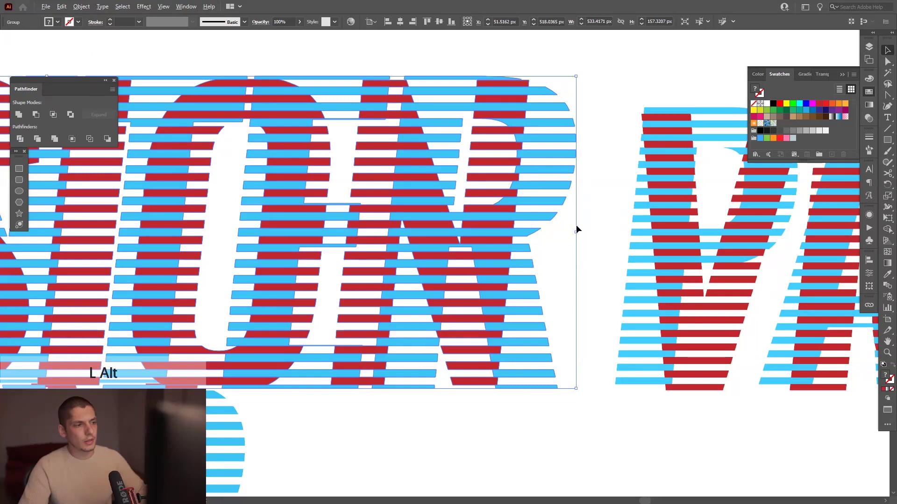
{"action": "scroll", "coordinate": [576, 225], "scroll_direction": "down", "scroll_amount": 3}
{"action": "scroll", "coordinate": [577, 270], "scroll_direction": "down", "scroll_amount": 3}
Step: Delete the colour example placed beside the new red and blue words
{"action": "left_click_drag", "start_coordinate": [529, 380], "coordinate": [382, 256]}
{"action": "key", "text": "Delete"}
{"action": "left_click_drag", "start_coordinate": [491, 341], "coordinate": [406, 327]}
{"action": "left_click", "coordinate": [532, 120]}
{"action": "left_click", "coordinate": [715, 207]}
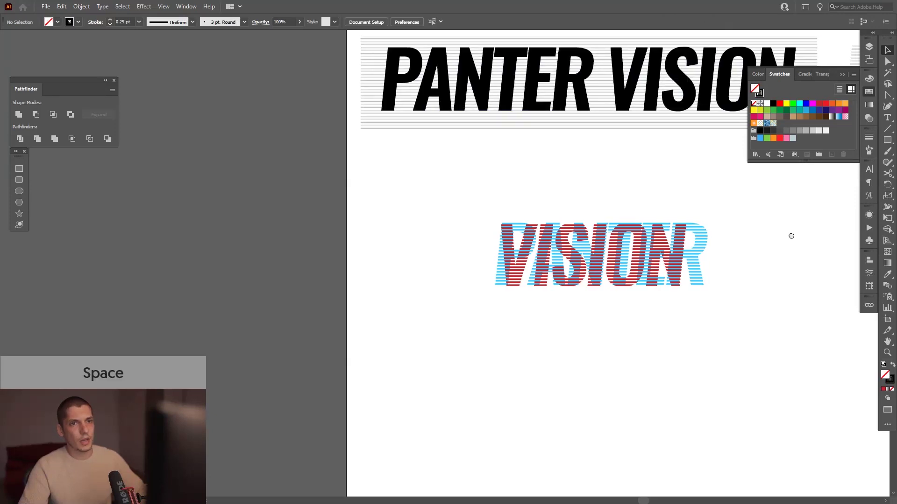
Step: Draw a wide black rectangle without a stroke below the red and blue words, and shift it slightly up towards them
{"action": "left_click_drag", "start_coordinate": [791, 235], "coordinate": [749, 219]}
{"action": "left_click", "coordinate": [868, 78]}
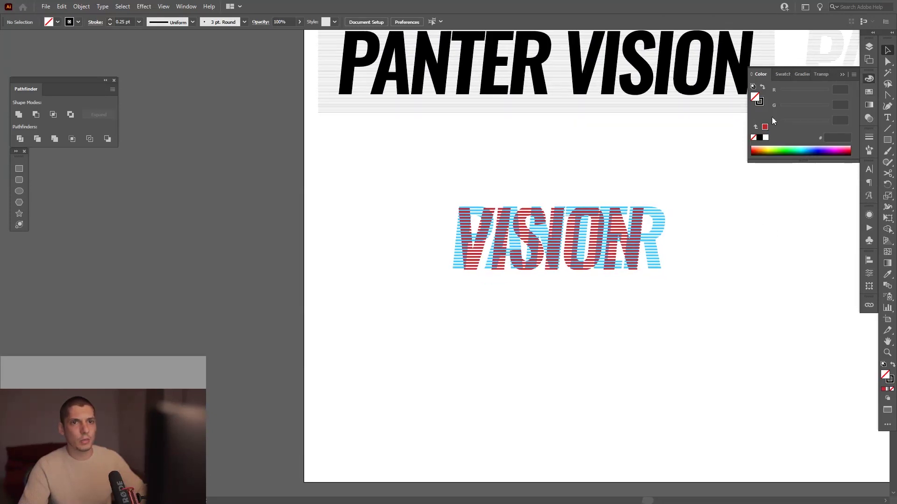
{"action": "left_click", "coordinate": [763, 89]}
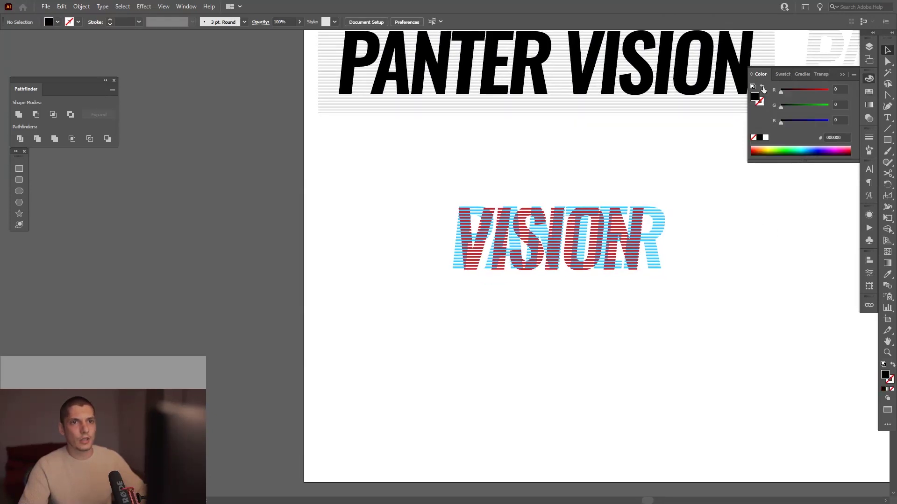
{"action": "left_click", "coordinate": [842, 75]}
{"action": "left_click_drag", "start_coordinate": [764, 231], "coordinate": [752, 226]}
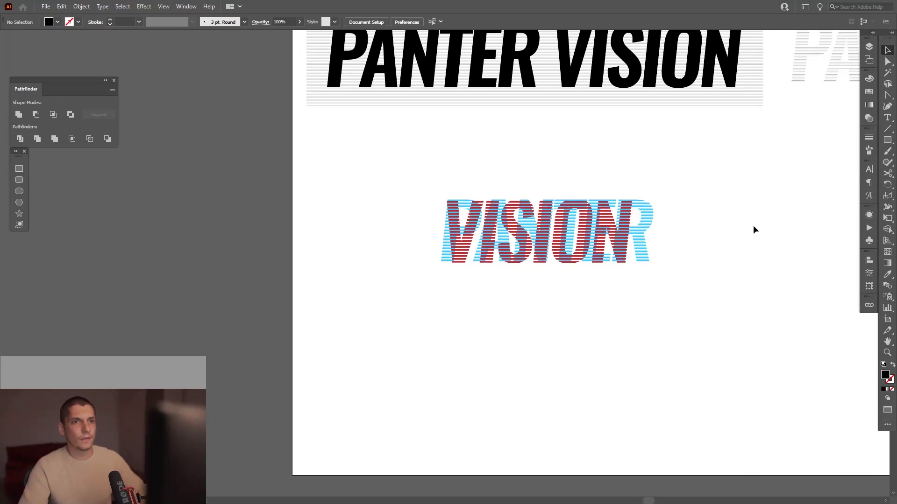
{"action": "left_click_drag", "start_coordinate": [886, 141], "coordinate": [862, 142]}
{"action": "left_click_drag", "start_coordinate": [747, 261], "coordinate": [631, 221]}
{"action": "mouse_move", "coordinate": [240, 271]}
{"action": "left_mouse_down"}
{"action": "mouse_move", "coordinate": [615, 378]}
{"action": "mouse_move", "coordinate": [613, 397]}
{"action": "left_mouse_up"}
{"action": "key", "text": "v"}
{"action": "left_click_drag", "start_coordinate": [546, 342], "coordinate": [546, 321]}
Step: Duplicate the red and blue overlapping words straight down onto the black rectangle and bring the copy to the front
{"action": "left_click", "coordinate": [596, 236]}
{"action": "left_click", "coordinate": [526, 198]}
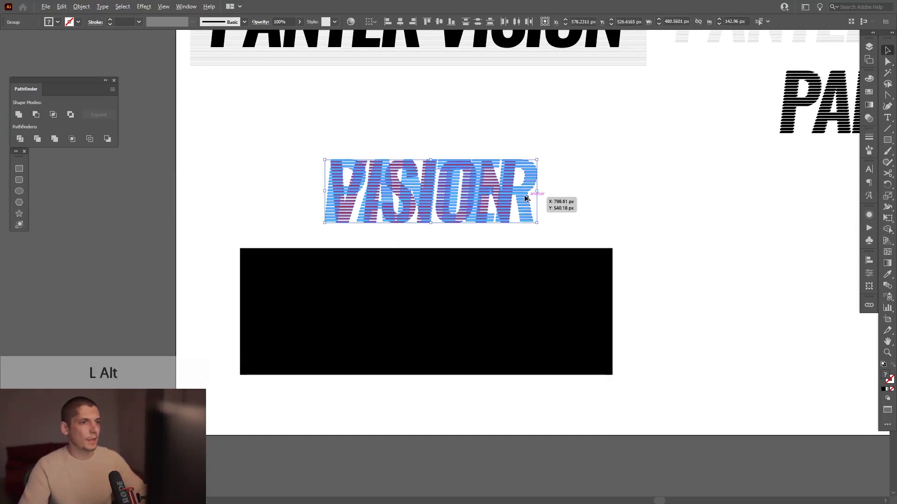
{"action": "left_click_drag", "start_coordinate": [513, 194], "coordinate": [507, 318]}
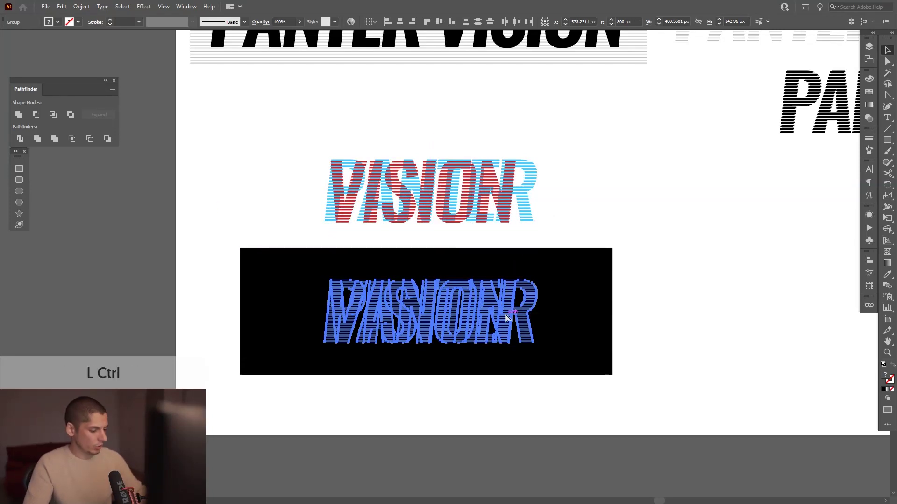
{"action": "key", "text": "ctrl+shift+bracketright"}
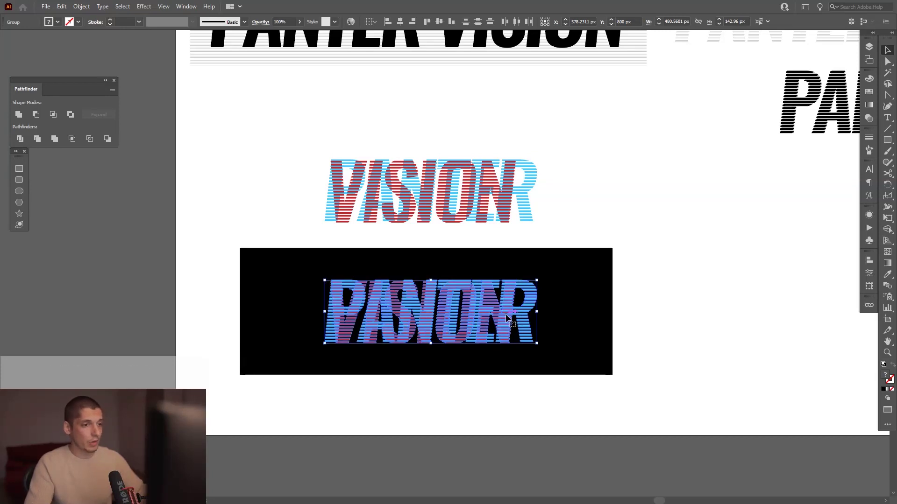
{"action": "left_click", "coordinate": [570, 360]}
Step: Inspect the striped words on the black rectangle and compare them with the finished examples on the neighbouring artboard
{"action": "scroll", "coordinate": [481, 330], "scroll_direction": "up", "scroll_amount": 2}
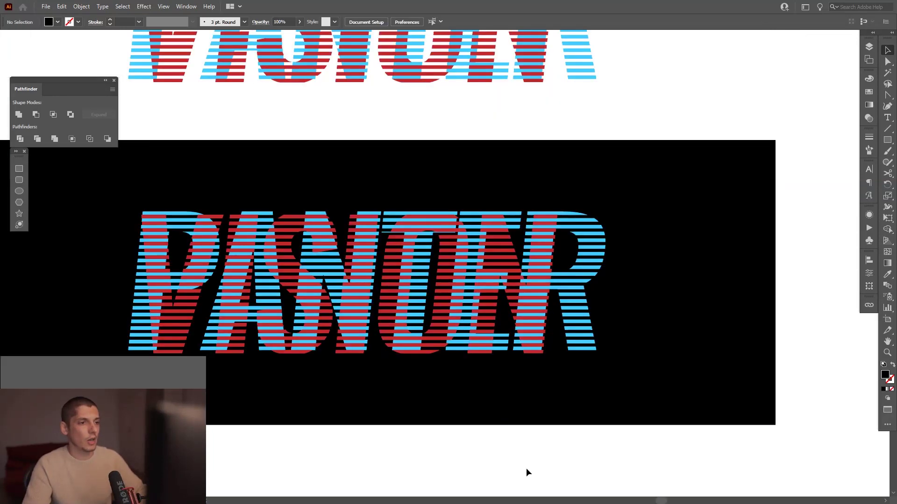
{"action": "scroll", "coordinate": [516, 429], "scroll_direction": "down", "scroll_amount": 2}
{"action": "scroll", "coordinate": [550, 356], "scroll_direction": "up", "scroll_amount": 2}
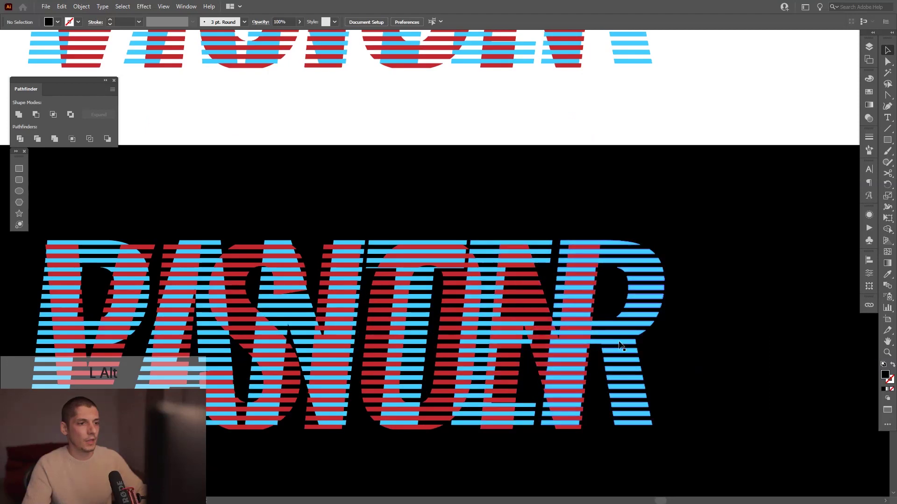
{"action": "scroll", "coordinate": [669, 304], "scroll_direction": "down", "scroll_amount": 2}
{"action": "scroll", "coordinate": [693, 156], "scroll_direction": "down", "scroll_amount": 5}
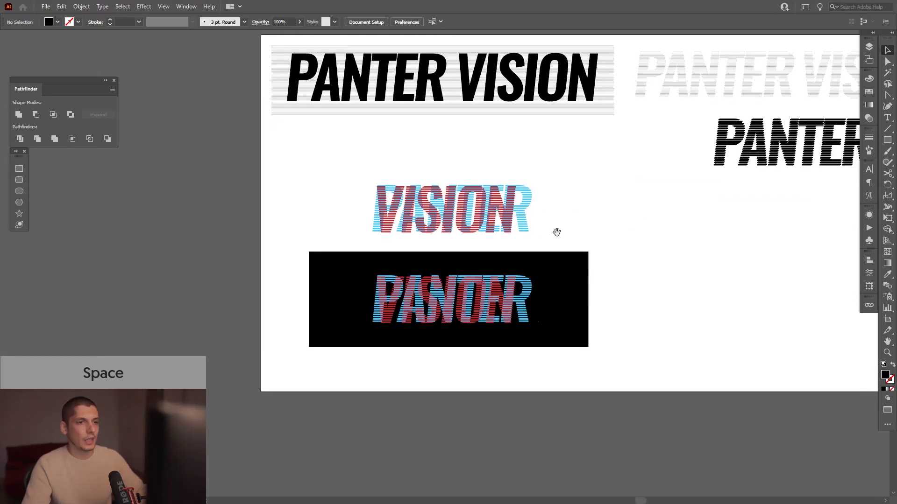
{"action": "scroll", "coordinate": [530, 294], "scroll_direction": "down", "scroll_amount": 2}
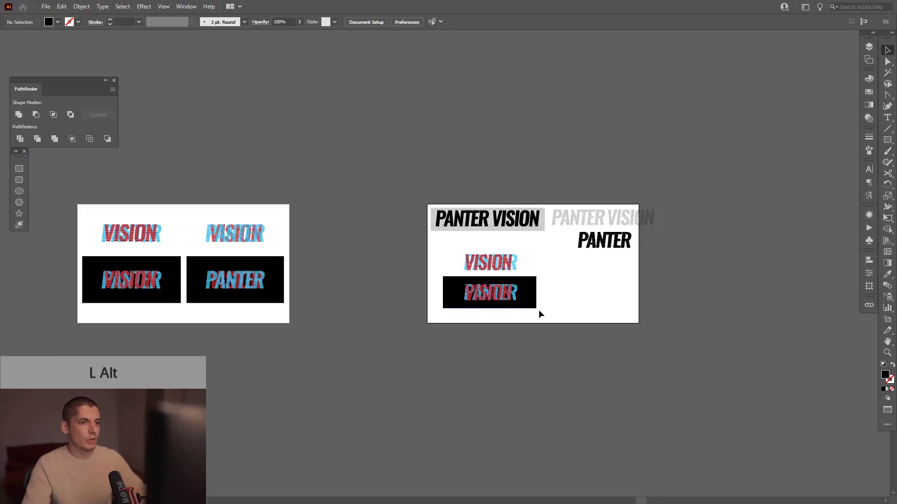
{"action": "scroll", "coordinate": [541, 312], "scroll_direction": "up", "scroll_amount": 2}
{"action": "scroll", "coordinate": [508, 322], "scroll_direction": "down", "scroll_amount": 2}
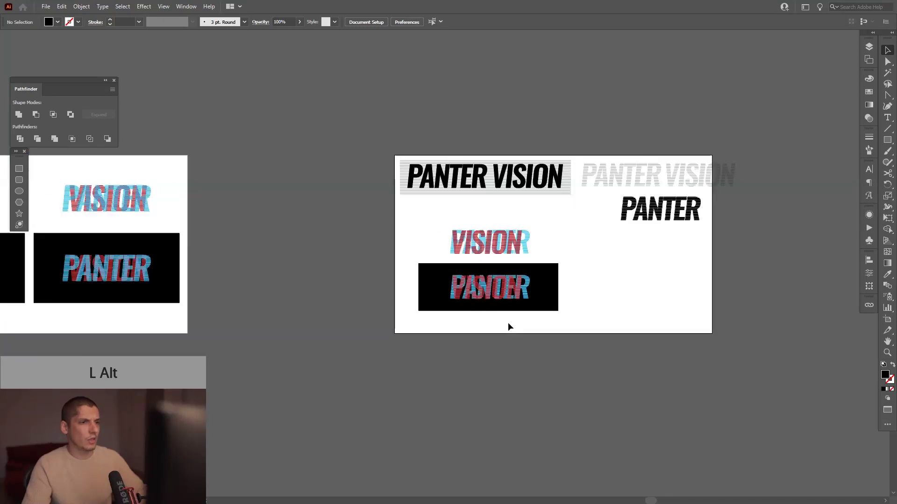
Step: Examine the interlocking stripes close up on both the white and the black background versions
{"action": "scroll", "coordinate": [497, 274], "scroll_direction": "up", "scroll_amount": 2}
{"action": "scroll", "coordinate": [496, 276], "scroll_direction": "up", "scroll_amount": 2}
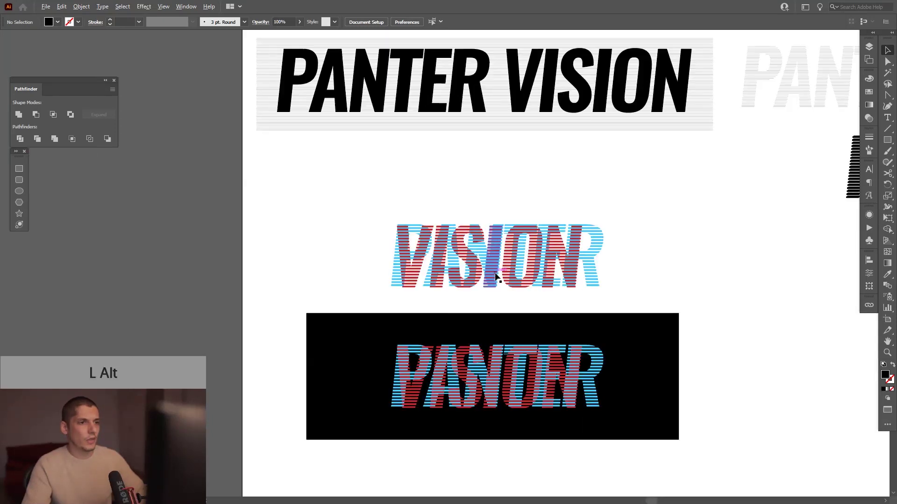
{"action": "scroll", "coordinate": [556, 300], "scroll_direction": "up", "scroll_amount": 2}
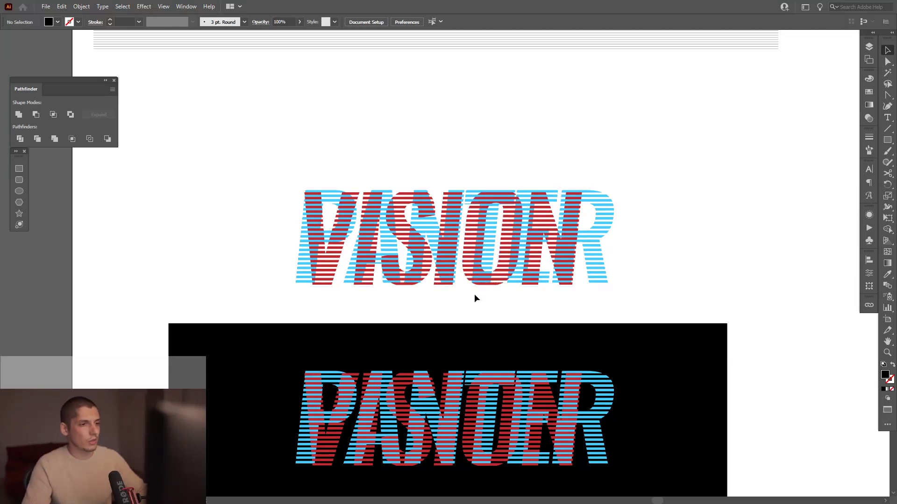
{"action": "key", "text": "space"}
{"action": "left_click_drag", "start_coordinate": [475, 324], "coordinate": [469, 220]}
{"action": "scroll", "coordinate": [519, 334], "scroll_direction": "up", "scroll_amount": 1}
{"action": "key", "text": "space"}
{"action": "left_click_drag", "start_coordinate": [569, 351], "coordinate": [570, 344]}
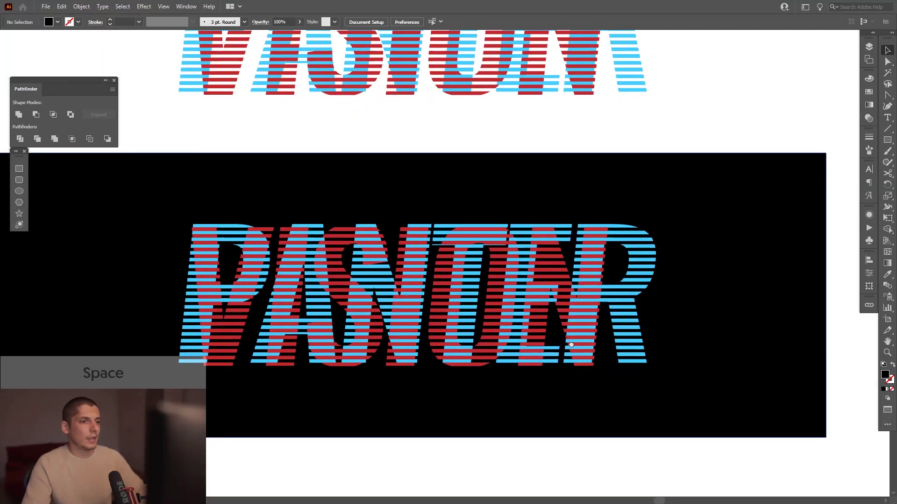
{"action": "scroll", "coordinate": [570, 345], "scroll_direction": "down", "scroll_amount": 2}
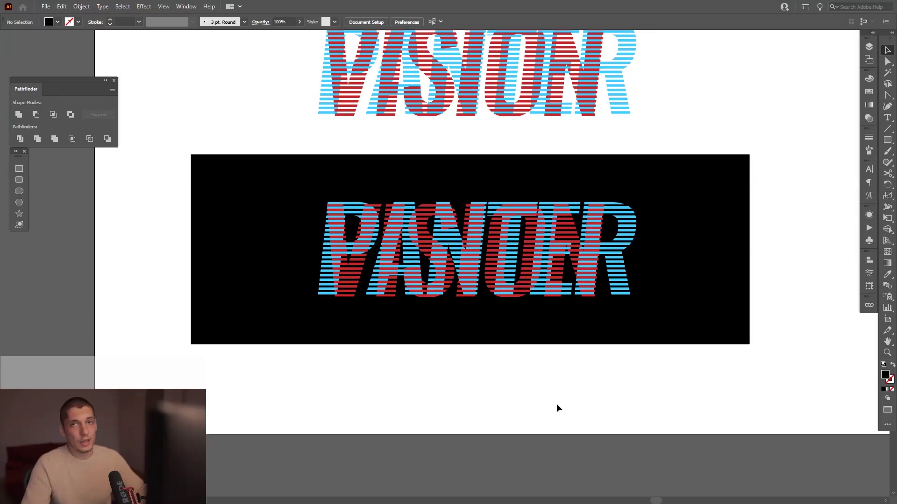
{"action": "left_click", "coordinate": [554, 266]}
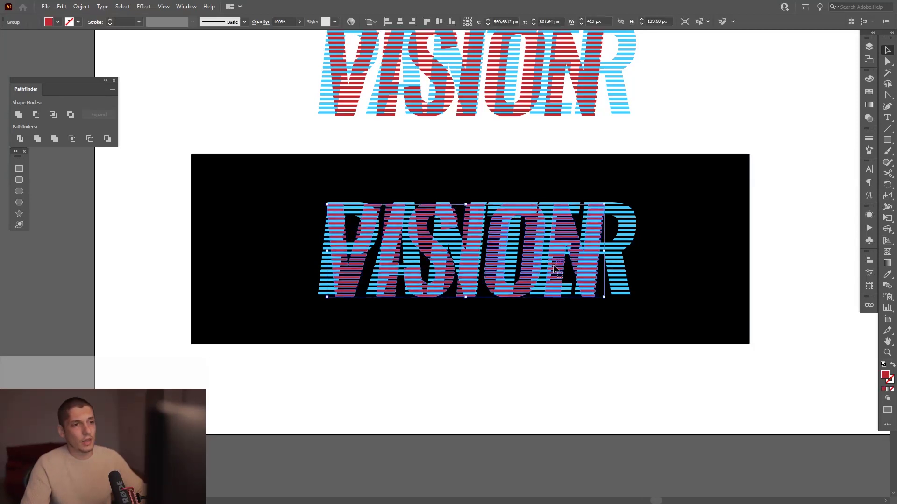
{"action": "left_click", "coordinate": [646, 372]}
Step: Compare the overall look of the new designs with the second pair of finished examples on the other artboard
{"action": "scroll", "coordinate": [645, 372], "scroll_direction": "down", "scroll_amount": 1}
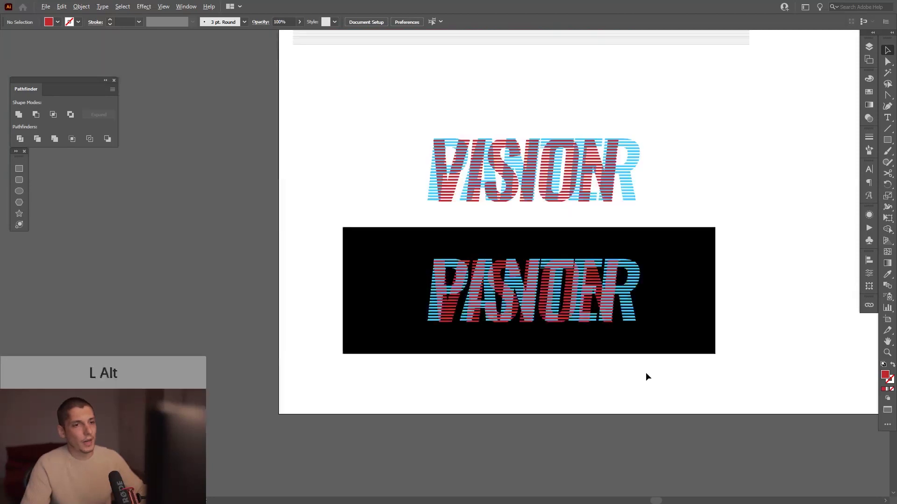
{"action": "scroll", "coordinate": [645, 372], "scroll_direction": "down", "scroll_amount": 1}
{"action": "left_click_drag", "start_coordinate": [645, 373], "coordinate": [563, 343]}
{"action": "scroll", "coordinate": [620, 368], "scroll_direction": "down", "scroll_amount": 2}
{"action": "scroll", "coordinate": [559, 360], "scroll_direction": "down", "scroll_amount": 1}
{"action": "scroll", "coordinate": [554, 360], "scroll_direction": "down", "scroll_amount": 1}
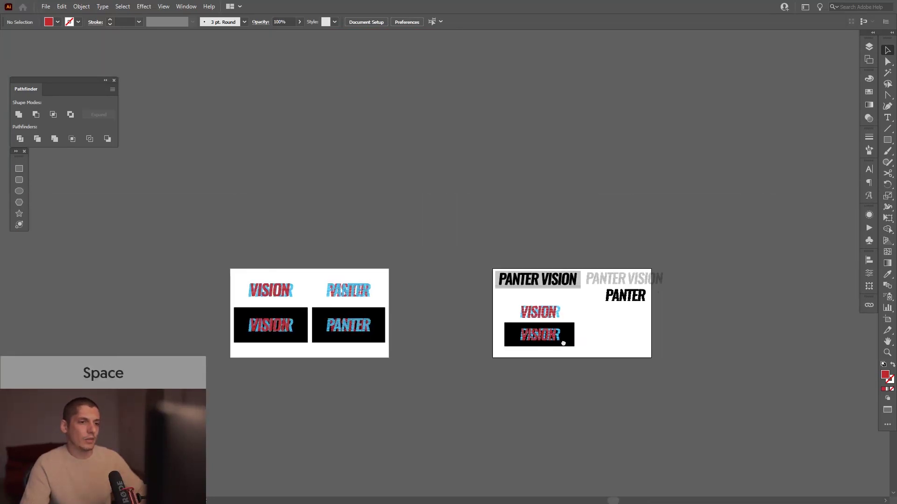
{"action": "scroll", "coordinate": [563, 343], "scroll_direction": "up", "scroll_amount": 1}
{"action": "scroll", "coordinate": [565, 346], "scroll_direction": "up", "scroll_amount": 1}
{"action": "scroll", "coordinate": [595, 350], "scroll_direction": "up", "scroll_amount": 1}
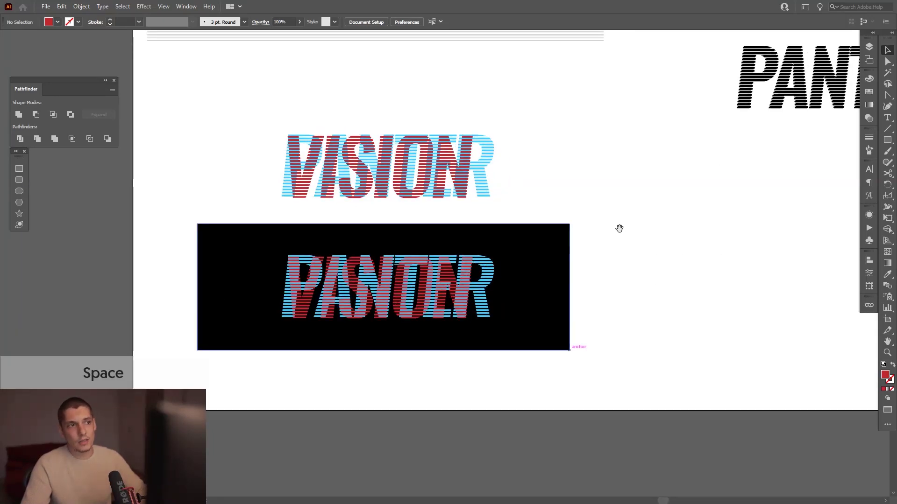
Step: Move the front copy of the doubled black PANTER to the right and slightly up, so its strips fill the gaps between the back copy's strips
{"action": "left_click_drag", "start_coordinate": [649, 213], "coordinate": [463, 284]}
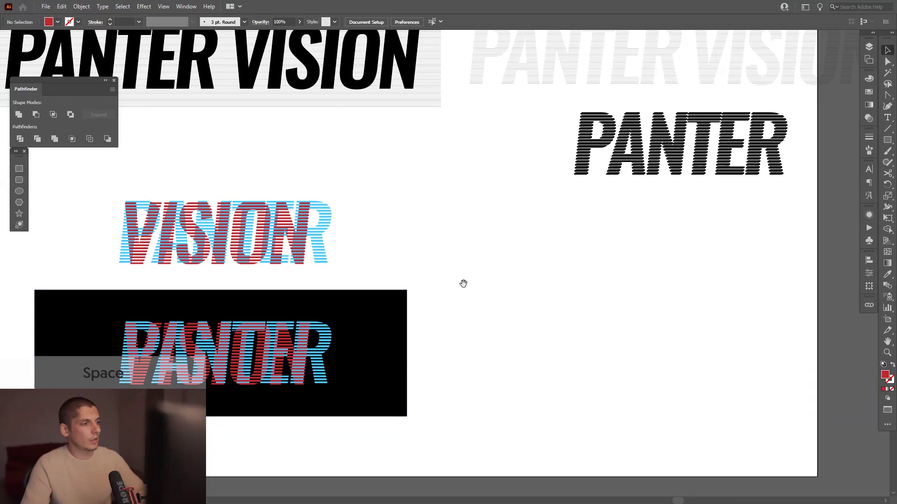
{"action": "scroll", "coordinate": [463, 283], "scroll_direction": "down", "scroll_amount": 3}
{"action": "left_click_drag", "start_coordinate": [289, 266], "coordinate": [517, 252]}
{"action": "left_click_drag", "start_coordinate": [328, 267], "coordinate": [260, 260]}
{"action": "left_click_drag", "start_coordinate": [632, 259], "coordinate": [623, 193]}
{"action": "scroll", "coordinate": [629, 200], "scroll_direction": "up", "scroll_amount": 5}
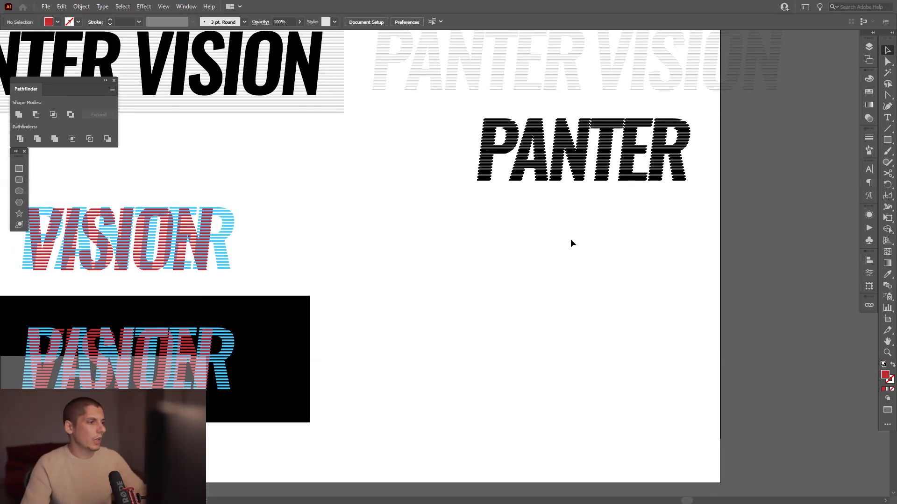
{"action": "scroll", "coordinate": [539, 242], "scroll_direction": "up", "scroll_amount": 2}
{"action": "left_click_drag", "start_coordinate": [474, 110], "coordinate": [423, 308]}
{"action": "left_click", "coordinate": [416, 243]}
{"action": "scroll", "coordinate": [417, 242], "scroll_direction": "up", "scroll_amount": 4}
{"action": "scroll", "coordinate": [495, 299], "scroll_direction": "up", "scroll_amount": 2}
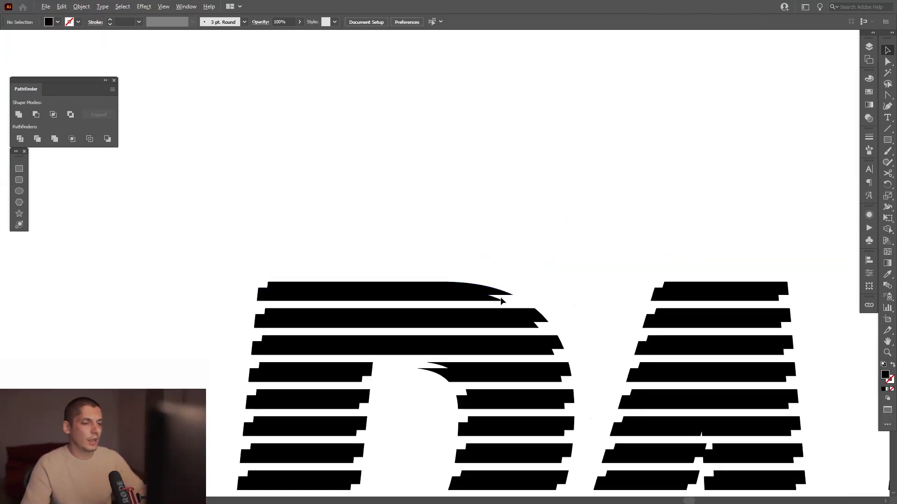
{"action": "left_click_drag", "start_coordinate": [532, 312], "coordinate": [563, 307]}
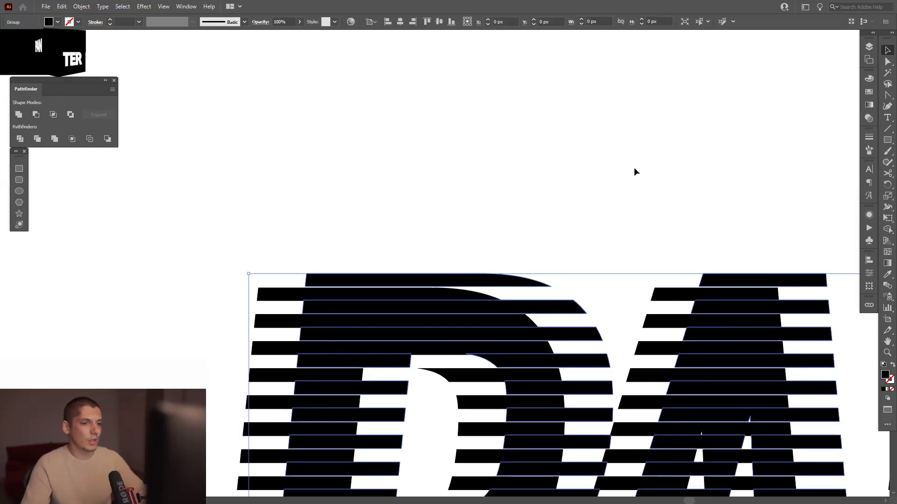
Step: Examine the overlapped black PANTER strips from close up and from a distance, comparing them with the version above
{"action": "scroll", "coordinate": [611, 215], "scroll_direction": "down", "scroll_amount": 3}
{"action": "scroll", "coordinate": [446, 190], "scroll_direction": "down", "scroll_amount": 5}
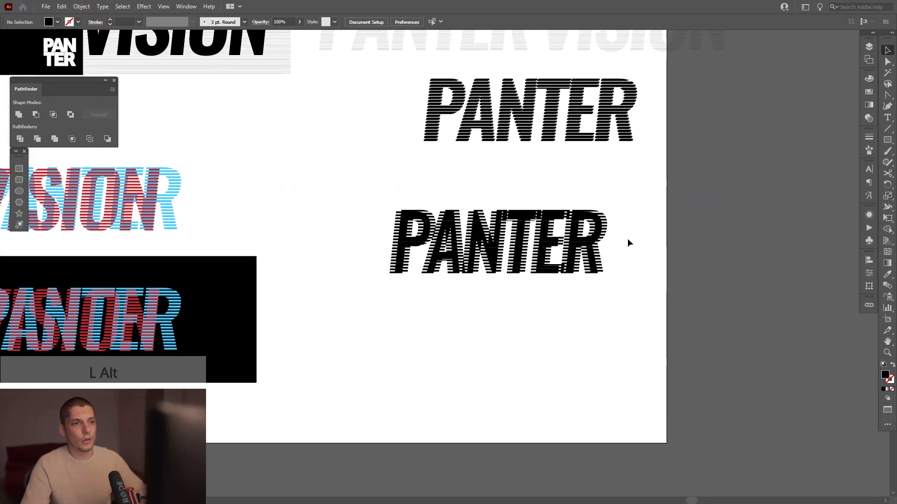
{"action": "scroll", "coordinate": [625, 244], "scroll_direction": "up", "scroll_amount": 6}
{"action": "scroll", "coordinate": [485, 232], "scroll_direction": "up", "scroll_amount": 2}
{"action": "scroll", "coordinate": [500, 266], "scroll_direction": "down", "scroll_amount": 3}
{"action": "left_click_drag", "start_coordinate": [364, 230], "coordinate": [544, 244]}
{"action": "scroll", "coordinate": [449, 248], "scroll_direction": "up", "scroll_amount": 1}
{"action": "left_click_drag", "start_coordinate": [425, 243], "coordinate": [519, 247]}
{"action": "scroll", "coordinate": [322, 248], "scroll_direction": "up", "scroll_amount": 1}
{"action": "left_click_drag", "start_coordinate": [322, 245], "coordinate": [509, 231]}
{"action": "left_click_drag", "start_coordinate": [464, 249], "coordinate": [469, 250]}
{"action": "scroll", "coordinate": [480, 186], "scroll_direction": "down", "scroll_amount": 3}
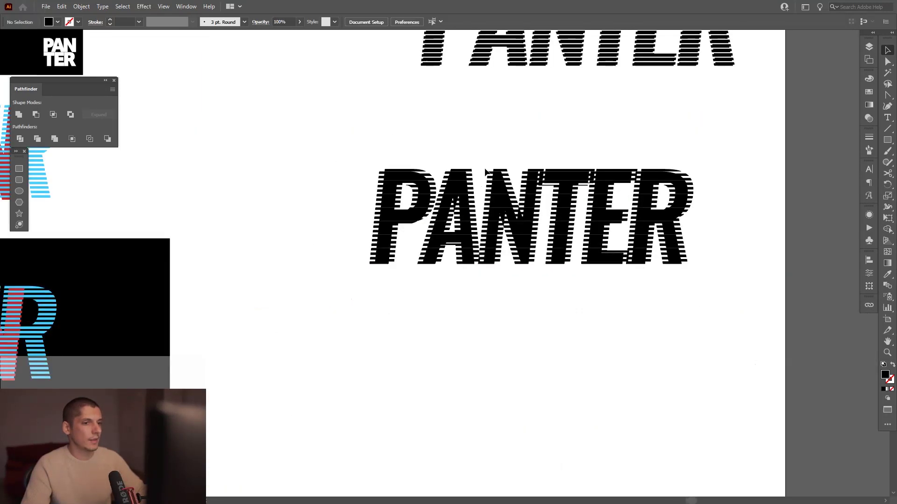
{"action": "scroll", "coordinate": [488, 189], "scroll_direction": "up", "scroll_amount": 2}
{"action": "scroll", "coordinate": [500, 194], "scroll_direction": "down", "scroll_amount": 4}
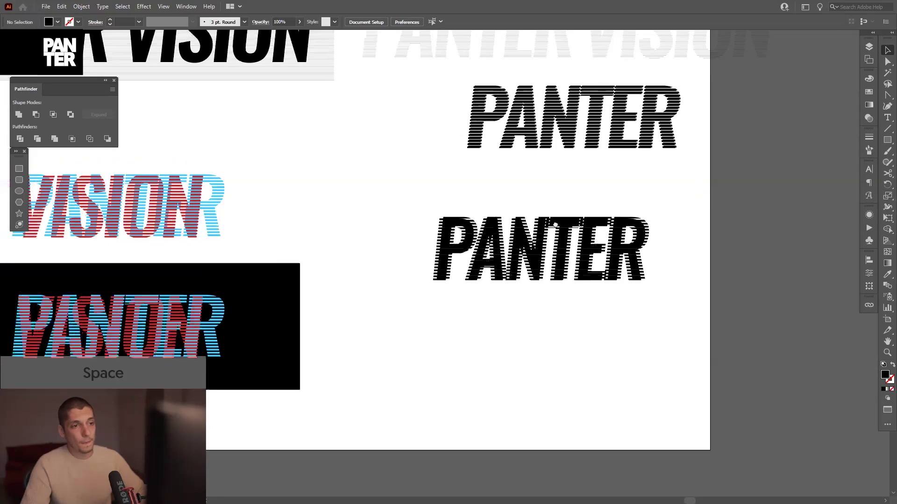
{"action": "scroll", "coordinate": [591, 236], "scroll_direction": "down", "scroll_amount": 1}
{"action": "left_click_drag", "start_coordinate": [589, 236], "coordinate": [585, 257]}
{"action": "scroll", "coordinate": [653, 151], "scroll_direction": "up", "scroll_amount": 2}
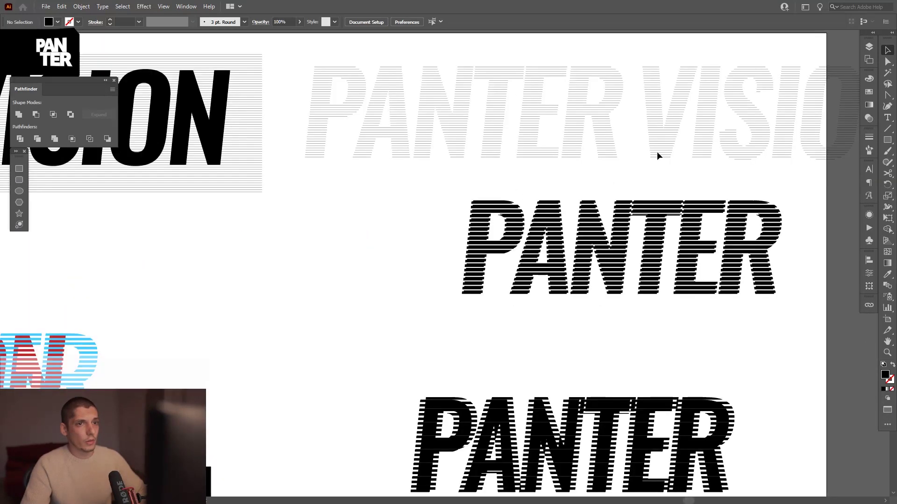
{"action": "left_click_drag", "start_coordinate": [678, 155], "coordinate": [593, 208]}
{"action": "scroll", "coordinate": [595, 205], "scroll_direction": "up", "scroll_amount": 2}
{"action": "left_click", "coordinate": [587, 174]}
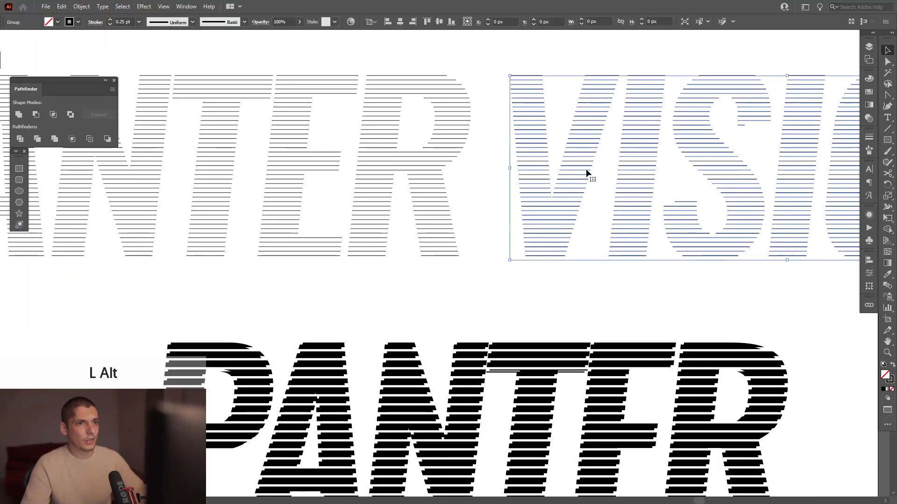
{"action": "scroll", "coordinate": [586, 174], "scroll_direction": "down", "scroll_amount": 3}
{"action": "scroll", "coordinate": [642, 166], "scroll_direction": "up", "scroll_amount": 4}
{"action": "left_click_drag", "start_coordinate": [837, 196], "coordinate": [455, 210]}
{"action": "left_click", "coordinate": [365, 199]}
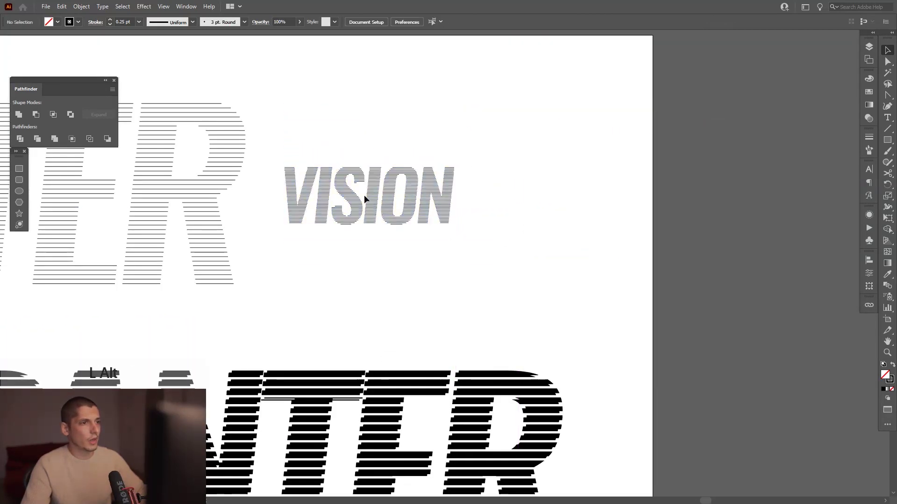
{"action": "scroll", "coordinate": [365, 198], "scroll_direction": "up", "scroll_amount": 5}
{"action": "key", "text": "ctrl+z"}
{"action": "scroll", "coordinate": [358, 182], "scroll_direction": "up", "scroll_amount": 3}
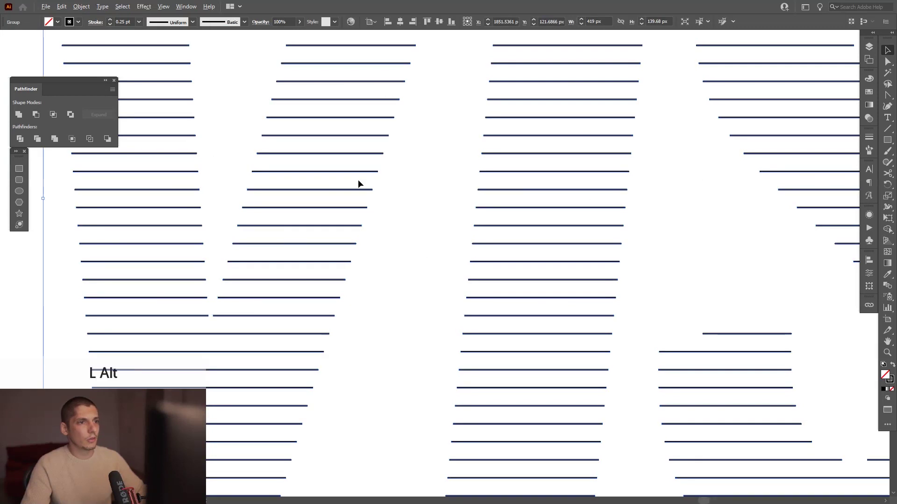
Step: Set the stroke weight of the thin-line VISION to 2 pt and check how thick its strips look
{"action": "scroll", "coordinate": [359, 184], "scroll_direction": "down", "scroll_amount": 5}
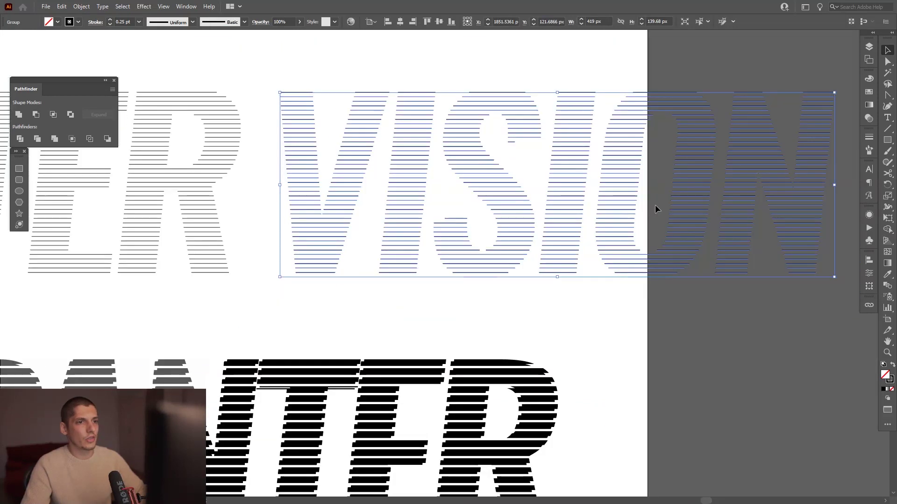
{"action": "left_click", "coordinate": [130, 22]}
{"action": "type", "text": "3"}
{"action": "key", "text": "Return"}
{"action": "left_click", "coordinate": [393, 74]}
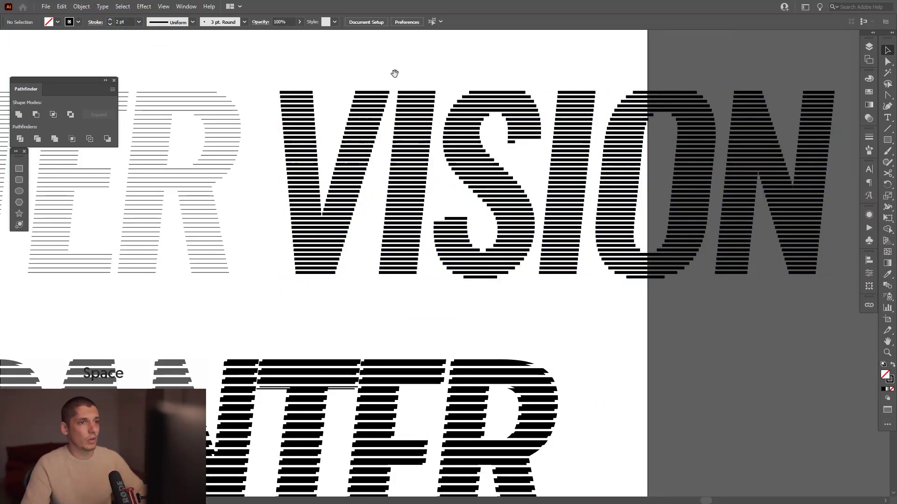
{"action": "scroll", "coordinate": [414, 96], "scroll_direction": "up", "scroll_amount": 4}
{"action": "scroll", "coordinate": [414, 105], "scroll_direction": "down", "scroll_amount": 5}
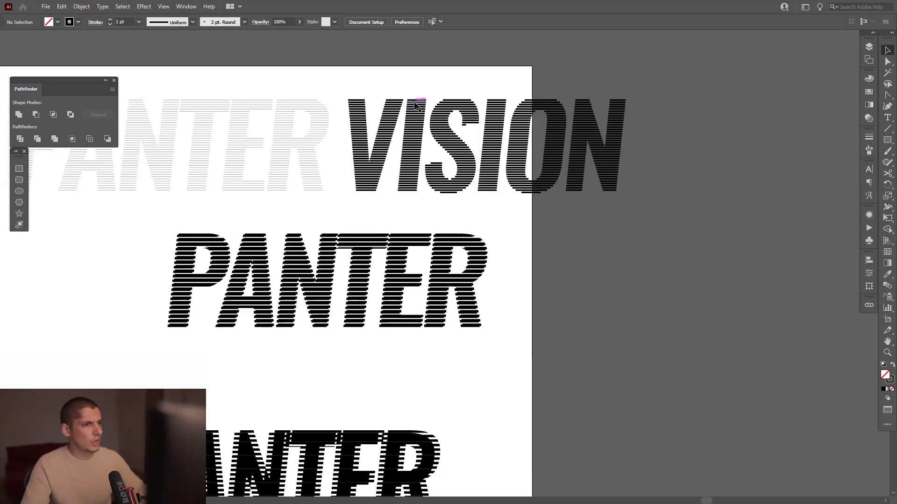
Step: Match VISION back to the thin stroke by sampling the neighbouring thin-line PANTER with the Eyedropper
{"action": "left_click", "coordinate": [384, 127]}
{"action": "key", "text": "i"}
{"action": "left_click", "coordinate": [312, 137]}
{"action": "key", "text": "v"}
{"action": "left_click", "coordinate": [378, 85]}
Step: Add a third artboard beside the current one
{"action": "scroll", "coordinate": [462, 116], "scroll_direction": "down", "scroll_amount": 2}
{"action": "left_click_drag", "start_coordinate": [710, 162], "coordinate": [682, 155]}
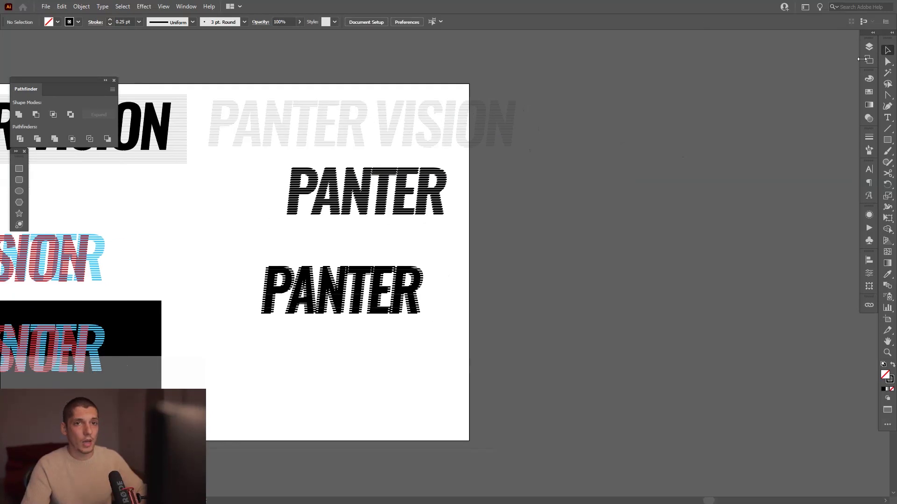
{"action": "left_click", "coordinate": [869, 60]}
{"action": "left_click", "coordinate": [832, 331]}
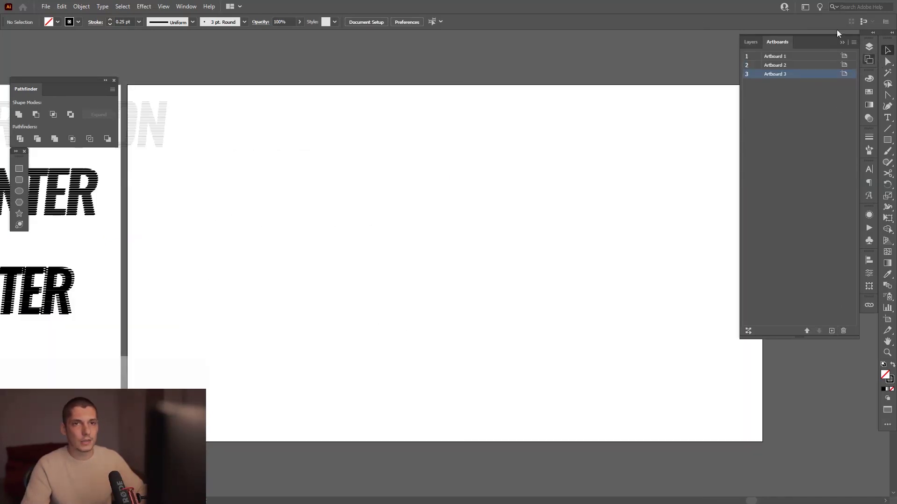
{"action": "left_click", "coordinate": [841, 41]}
Step: Duplicate the thin-line PANTER and VISION onto the new artboard and overlap them so their lines interlace
{"action": "left_click_drag", "start_coordinate": [356, 109], "coordinate": [563, 142]}
{"action": "left_click_drag", "start_coordinate": [216, 164], "coordinate": [156, 178]}
{"action": "left_click", "coordinate": [614, 127]}
{"action": "scroll", "coordinate": [614, 128], "scroll_direction": "up", "scroll_amount": 3}
{"action": "left_click", "coordinate": [244, 129]}
{"action": "left_click_drag", "start_coordinate": [293, 134], "coordinate": [404, 143]}
{"action": "scroll", "coordinate": [328, 123], "scroll_direction": "down", "scroll_amount": 2}
{"action": "scroll", "coordinate": [404, 149], "scroll_direction": "up", "scroll_amount": 2}
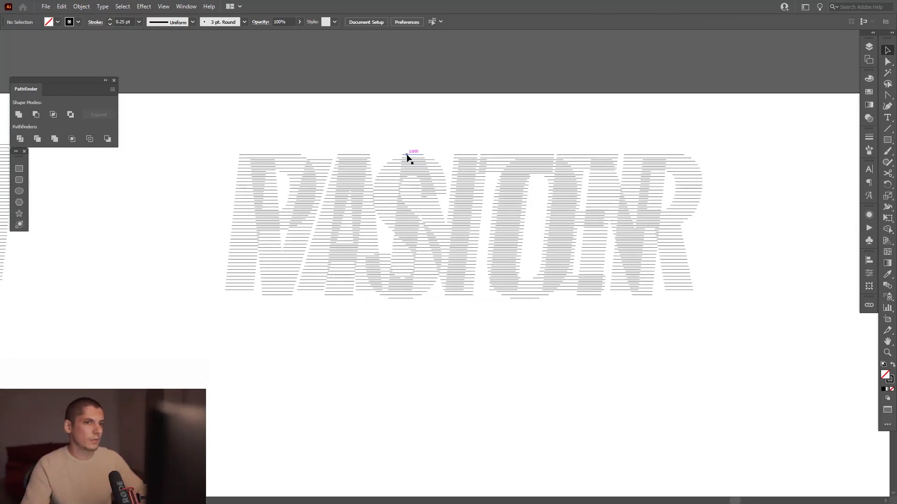
{"action": "scroll", "coordinate": [407, 159], "scroll_direction": "down", "scroll_amount": 3}
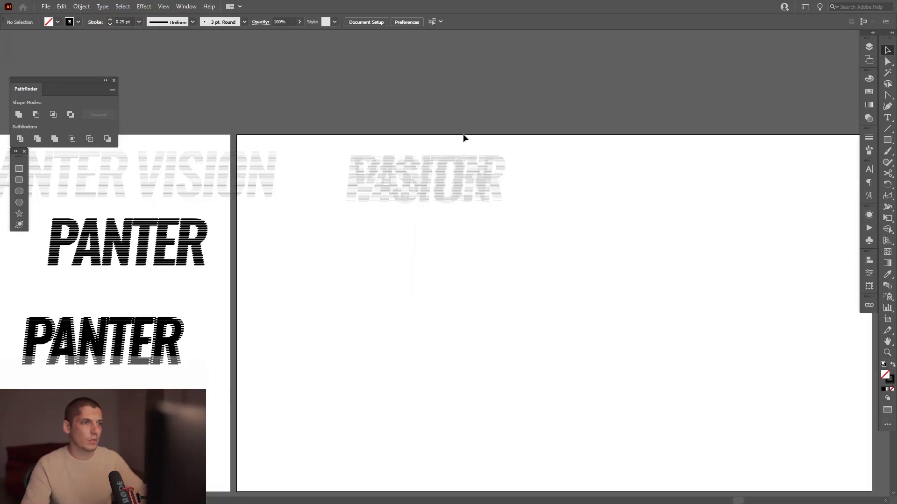
{"action": "scroll", "coordinate": [400, 160], "scroll_direction": "up", "scroll_amount": 5}
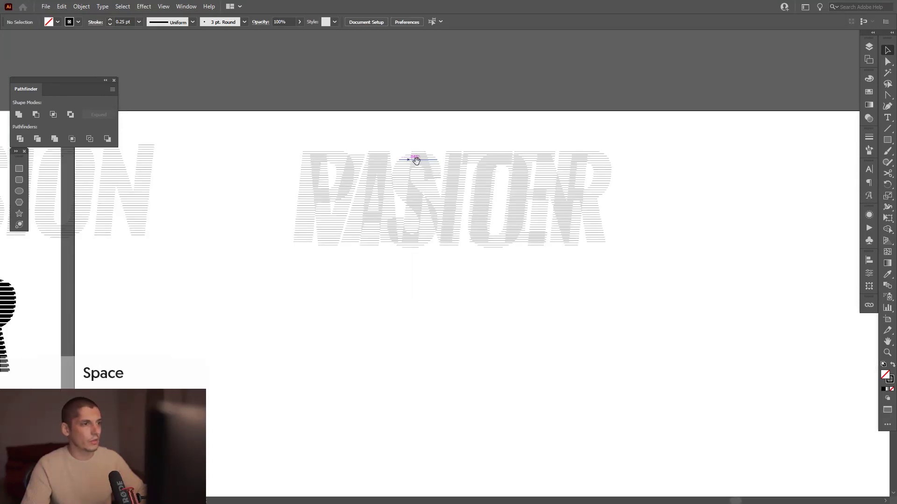
Step: Duplicate the overlapped thin-line words straight below the originals on the new artboard
{"action": "left_click_drag", "start_coordinate": [414, 161], "coordinate": [433, 109]}
{"action": "left_click_drag", "start_coordinate": [436, 170], "coordinate": [448, 342]}
{"action": "left_click", "coordinate": [501, 416]}
{"action": "scroll", "coordinate": [591, 385], "scroll_direction": "up", "scroll_amount": 2}
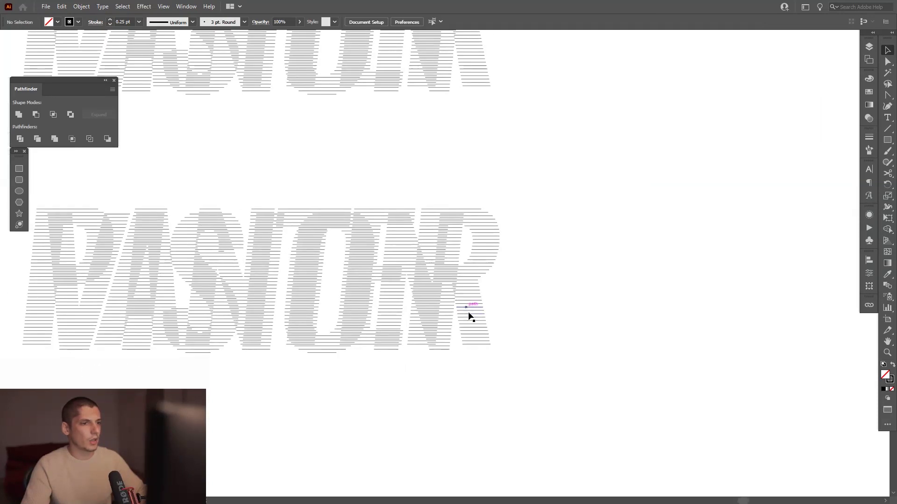
Step: Set the stroke weight of both words in the lower copy to 2 pt
{"action": "left_click", "coordinate": [234, 238]}
{"action": "left_click", "coordinate": [110, 19]}
{"action": "scroll", "coordinate": [128, 22], "scroll_direction": "up", "scroll_amount": 3}
{"action": "left_click", "coordinate": [188, 193]}
Step: Inspect the thickened black PANTER and VISION strips close up, checking how the lines of the two words interlock
{"action": "key", "text": "space"}
{"action": "mouse_move", "coordinate": [204, 184]}
{"action": "left_mouse_down"}
{"action": "mouse_move", "coordinate": [390, 174]}
{"action": "mouse_move", "coordinate": [582, 126]}
{"action": "mouse_move", "coordinate": [590, 108]}
{"action": "left_mouse_up"}
{"action": "scroll", "coordinate": [390, 174], "scroll_direction": "up", "scroll_amount": 1}
{"action": "scroll", "coordinate": [391, 174], "scroll_direction": "down", "scroll_amount": 3}
{"action": "key", "text": "space"}
{"action": "left_click_drag", "start_coordinate": [398, 336], "coordinate": [290, 337]}
{"action": "left_click_drag", "start_coordinate": [615, 192], "coordinate": [574, 286]}
{"action": "scroll", "coordinate": [607, 229], "scroll_direction": "up", "scroll_amount": 5}
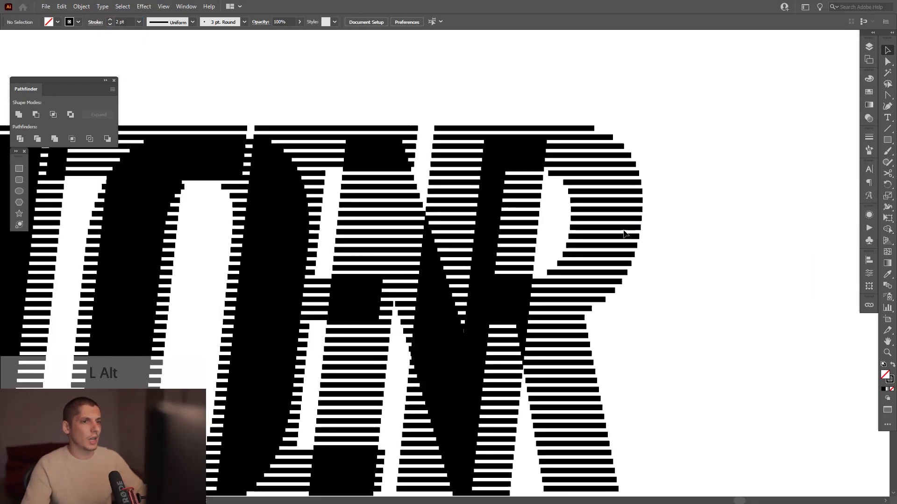
{"action": "scroll", "coordinate": [637, 204], "scroll_direction": "up", "scroll_amount": 1}
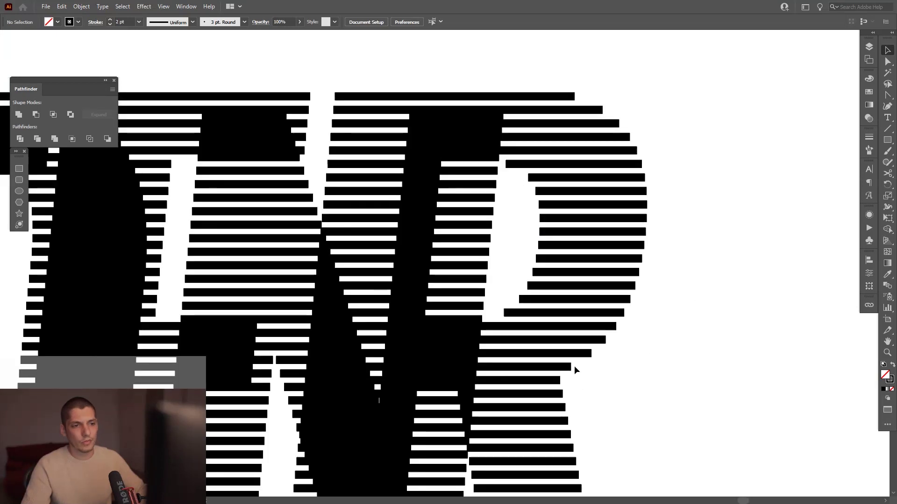
{"action": "scroll", "coordinate": [626, 337], "scroll_direction": "down", "scroll_amount": 3}
{"action": "left_click_drag", "start_coordinate": [626, 337], "coordinate": [649, 288]}
{"action": "scroll", "coordinate": [654, 278], "scroll_direction": "down", "scroll_amount": 1}
{"action": "scroll", "coordinate": [713, 326], "scroll_direction": "down", "scroll_amount": 3}
{"action": "left_click_drag", "start_coordinate": [713, 326], "coordinate": [640, 322]}
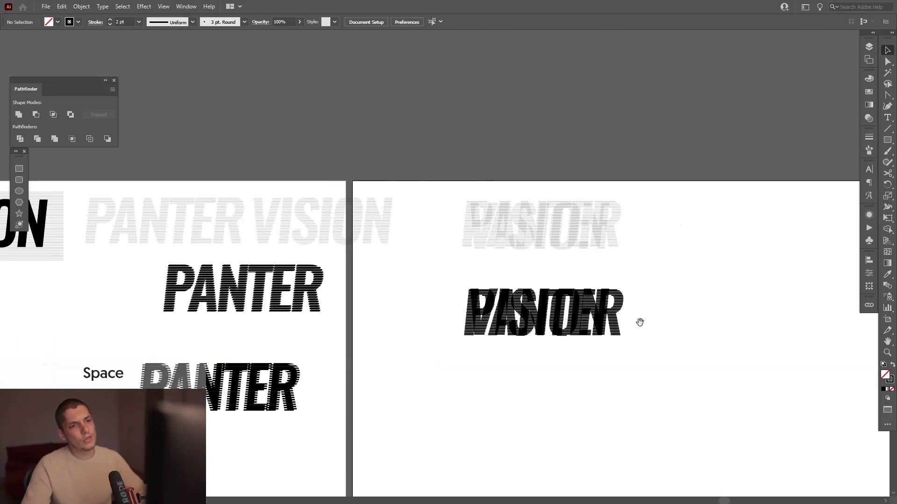
{"action": "scroll", "coordinate": [617, 316], "scroll_direction": "up", "scroll_amount": 5}
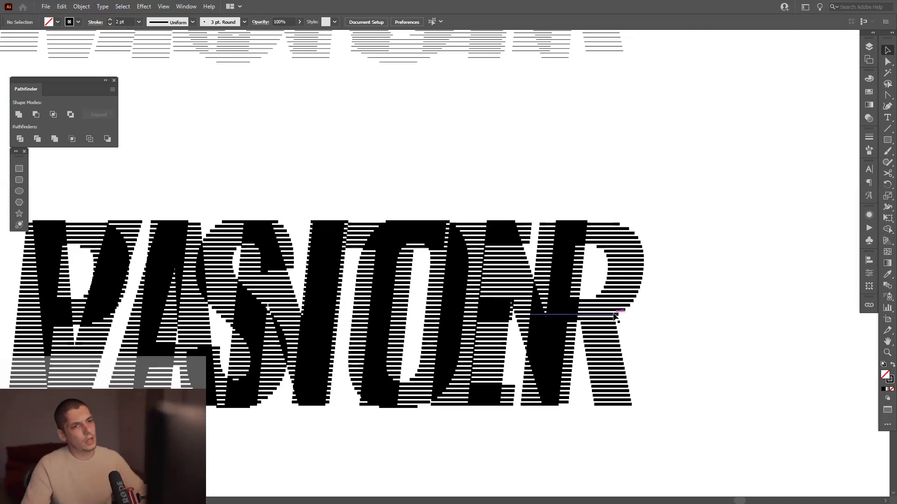
Step: Colour the stroke of the thick-lined PANTER light orange using the colour swatches
{"action": "left_click_drag", "start_coordinate": [616, 316], "coordinate": [613, 315]}
{"action": "left_click_drag", "start_coordinate": [647, 280], "coordinate": [647, 280]}
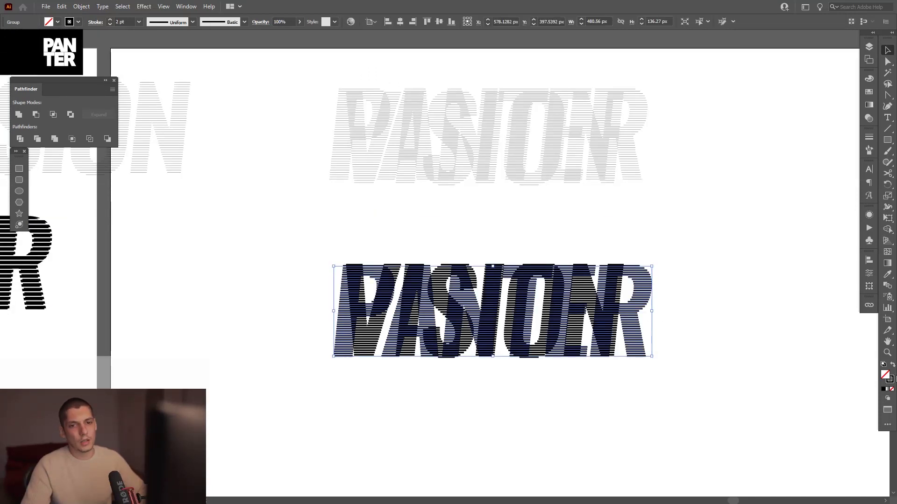
{"action": "left_click", "coordinate": [890, 380]}
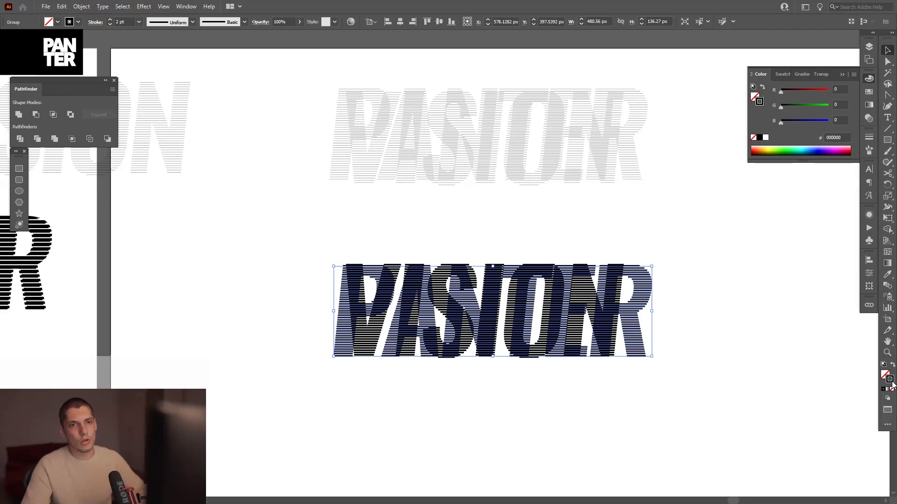
{"action": "left_click", "coordinate": [870, 92]}
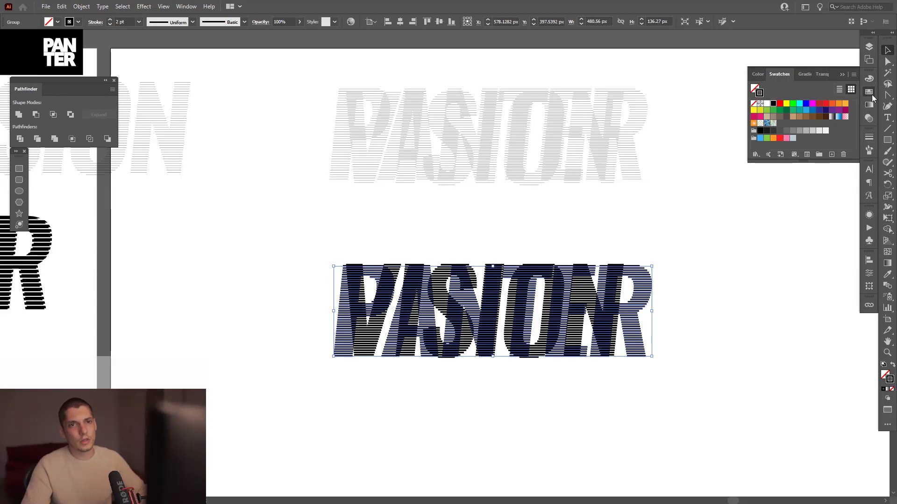
{"action": "left_click", "coordinate": [847, 109]}
{"action": "left_click", "coordinate": [748, 262]}
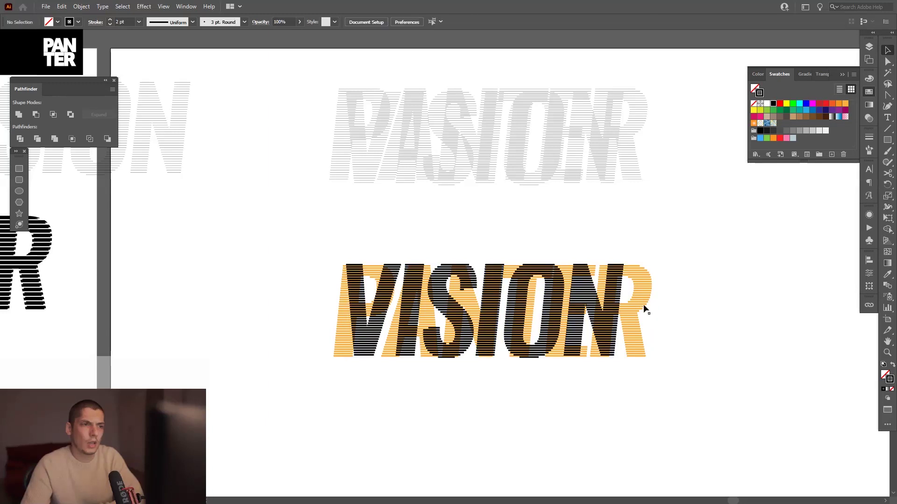
Step: Colour the stroke of the overlapping thick-lined VISION dark purple using the swatches
{"action": "left_click", "coordinate": [621, 290]}
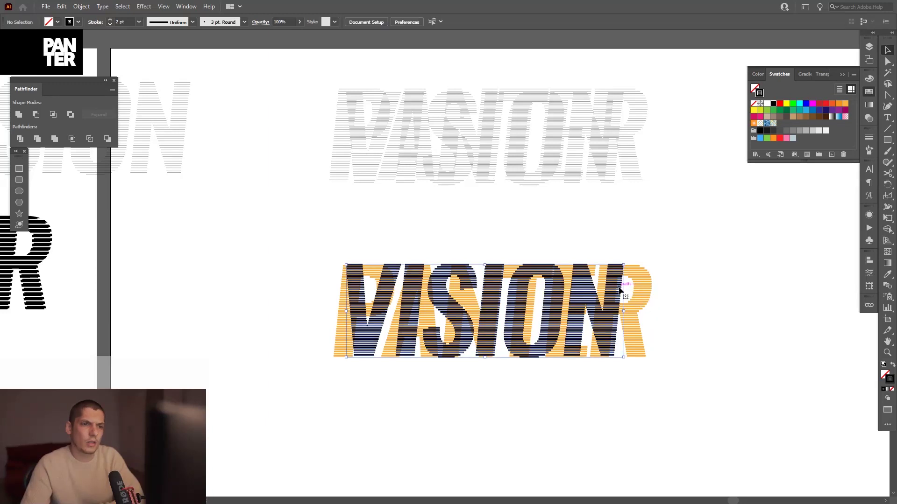
{"action": "left_click", "coordinate": [832, 111]}
{"action": "left_click", "coordinate": [701, 233]}
Step: Duplicate the orange and purple overlapping words 223.87 px straight below
{"action": "scroll", "coordinate": [561, 301], "scroll_direction": "down", "scroll_amount": 5}
{"action": "left_click_drag", "start_coordinate": [577, 319], "coordinate": [553, 312]}
{"action": "scroll", "coordinate": [552, 312], "scroll_direction": "up", "scroll_amount": 4}
{"action": "left_click_drag", "start_coordinate": [593, 341], "coordinate": [329, 259]}
{"action": "left_click", "coordinate": [467, 291]}
{"action": "left_click_drag", "start_coordinate": [467, 299], "coordinate": [490, 381]}
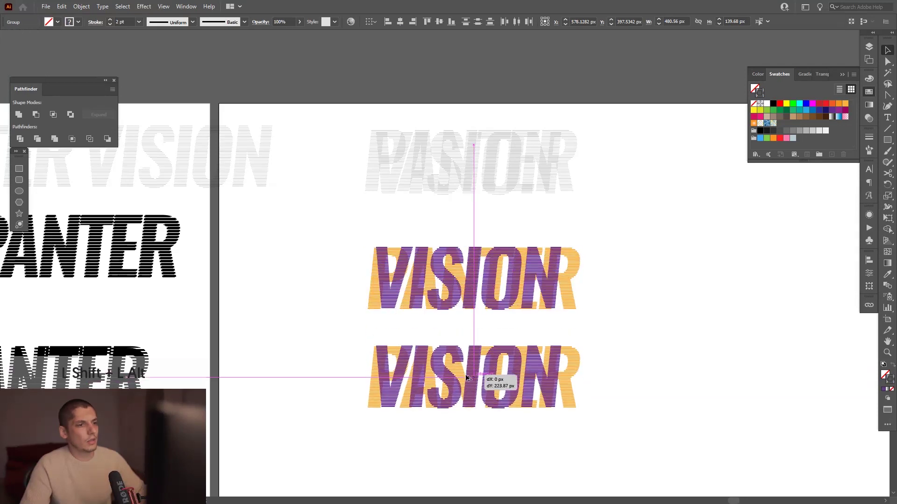
Step: Swap the colours in the lower copy by making PANTER's strokes dark purple and VISION's strokes orange
{"action": "scroll", "coordinate": [594, 396], "scroll_direction": "up", "scroll_amount": 3}
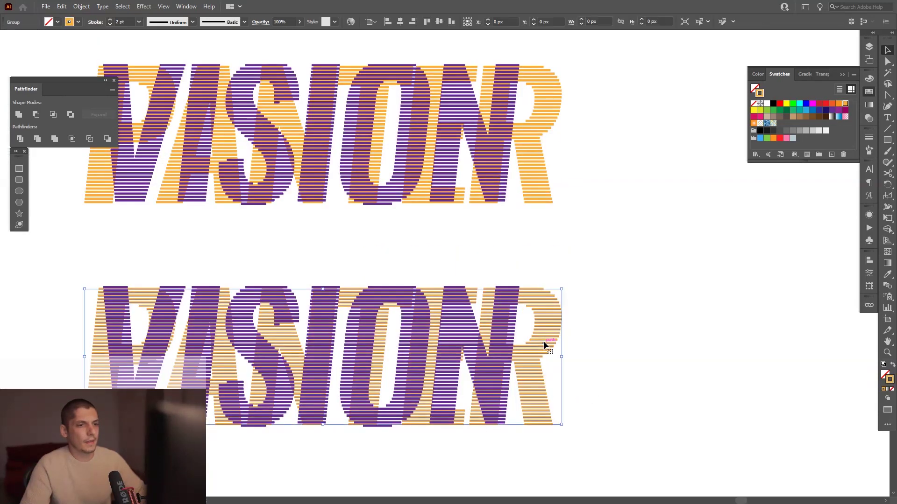
{"action": "left_click", "coordinate": [832, 112]}
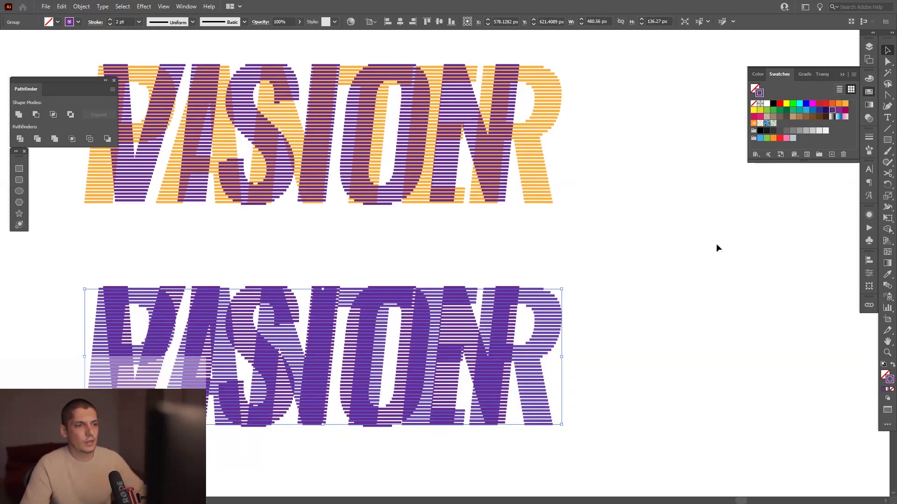
{"action": "left_click", "coordinate": [524, 310]}
{"action": "left_click", "coordinate": [510, 332]}
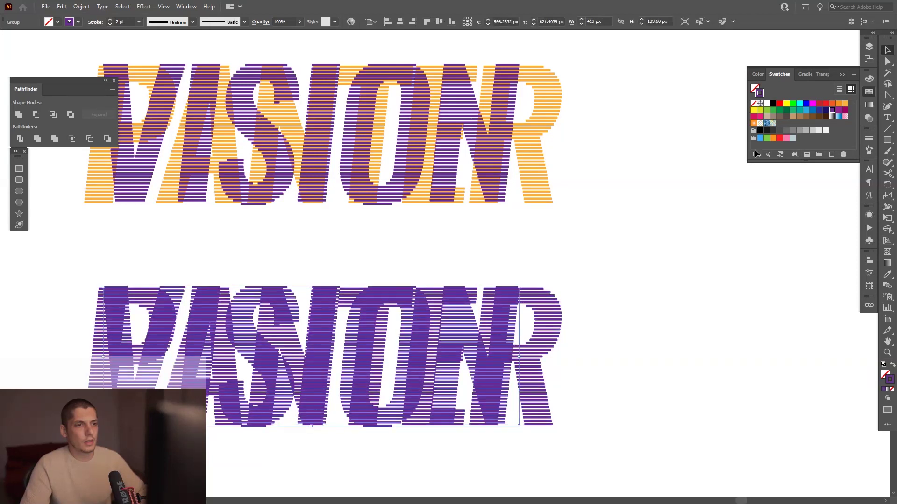
{"action": "left_click", "coordinate": [840, 105]}
{"action": "left_click", "coordinate": [714, 282]}
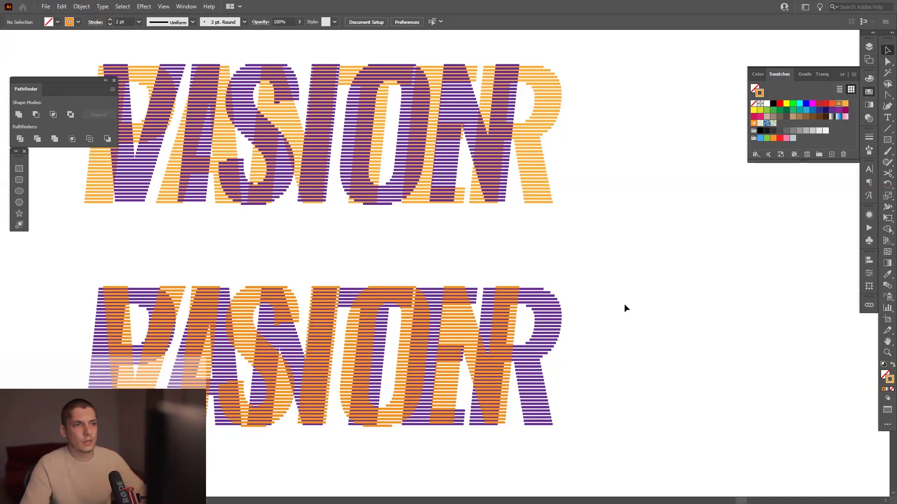
Step: Change the VISION strokes in the lower copy to the lighter orange used in the design above
{"action": "scroll", "coordinate": [525, 317], "scroll_direction": "up", "scroll_amount": 3}
{"action": "scroll", "coordinate": [518, 317], "scroll_direction": "up", "scroll_amount": 2}
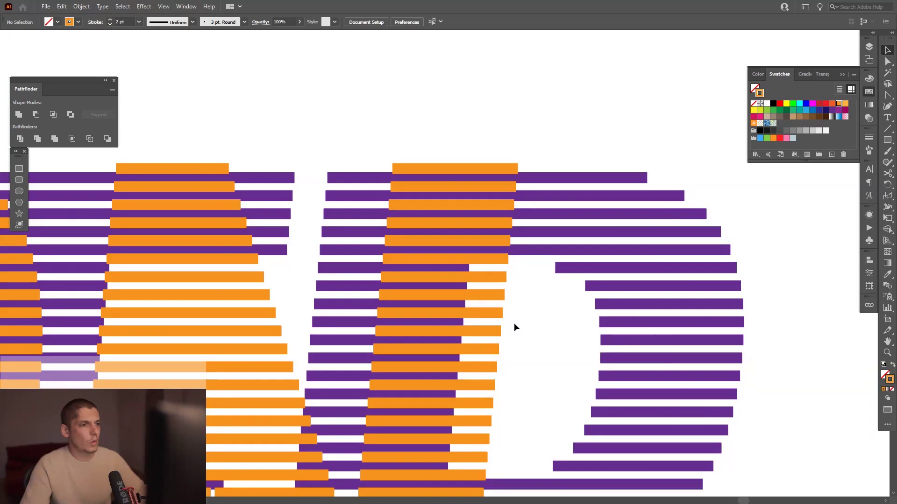
{"action": "scroll", "coordinate": [518, 327], "scroll_direction": "down", "scroll_amount": 3}
{"action": "scroll", "coordinate": [513, 324], "scroll_direction": "up", "scroll_amount": 5}
{"action": "left_click", "coordinate": [447, 289]}
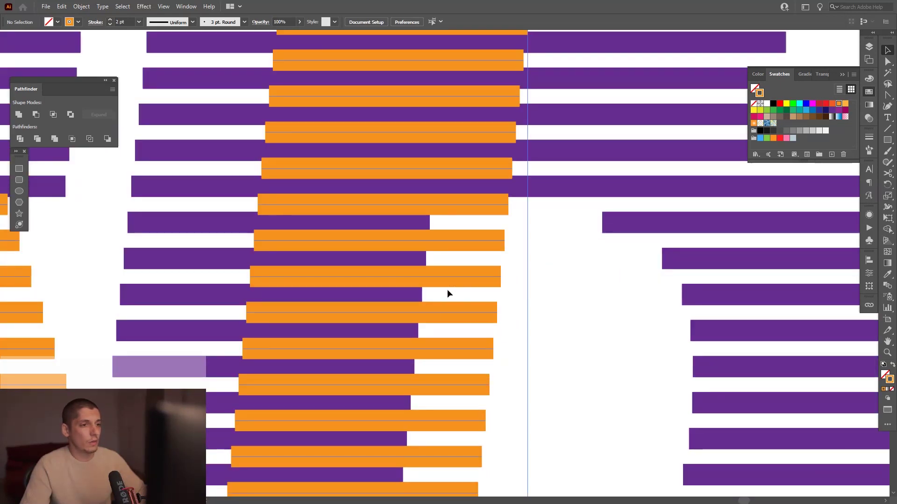
{"action": "left_click", "coordinate": [845, 104]}
{"action": "left_click", "coordinate": [565, 385]}
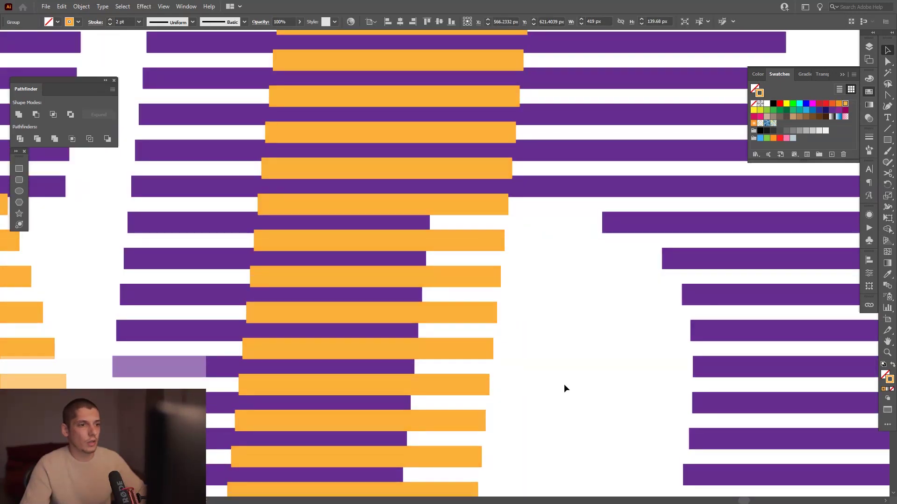
Step: Select both overlapping words in the lower orange and purple design and reduce their stroke weight to 1.5 pt
{"action": "scroll", "coordinate": [562, 379], "scroll_direction": "down", "scroll_amount": 5}
{"action": "left_click_drag", "start_coordinate": [563, 365], "coordinate": [564, 279]}
{"action": "scroll", "coordinate": [567, 287], "scroll_direction": "down", "scroll_amount": 2}
{"action": "left_click_drag", "start_coordinate": [657, 242], "coordinate": [365, 367]}
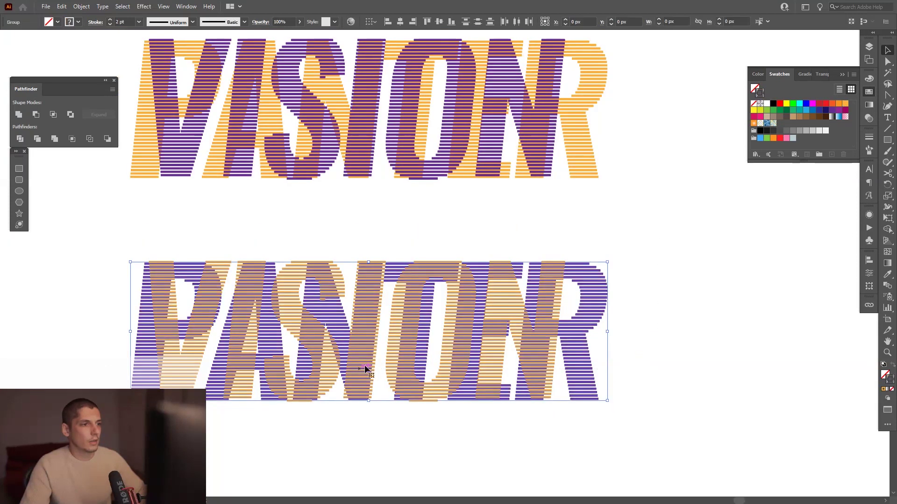
{"action": "scroll", "coordinate": [531, 333], "scroll_direction": "up", "scroll_amount": 4}
{"action": "left_click_drag", "start_coordinate": [642, 258], "coordinate": [478, 288]}
{"action": "scroll", "coordinate": [479, 287], "scroll_direction": "up", "scroll_amount": 2}
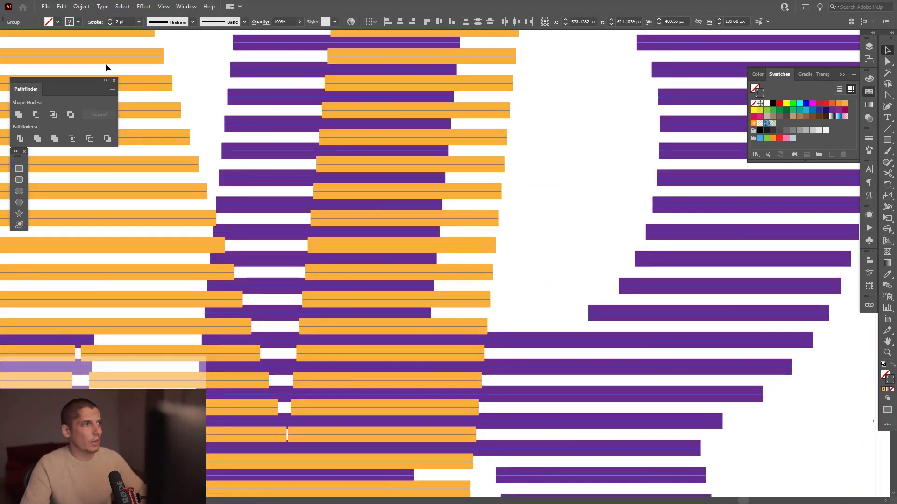
{"action": "left_click", "coordinate": [121, 21]}
{"action": "scroll", "coordinate": [121, 22], "scroll_direction": "down", "scroll_amount": 1}
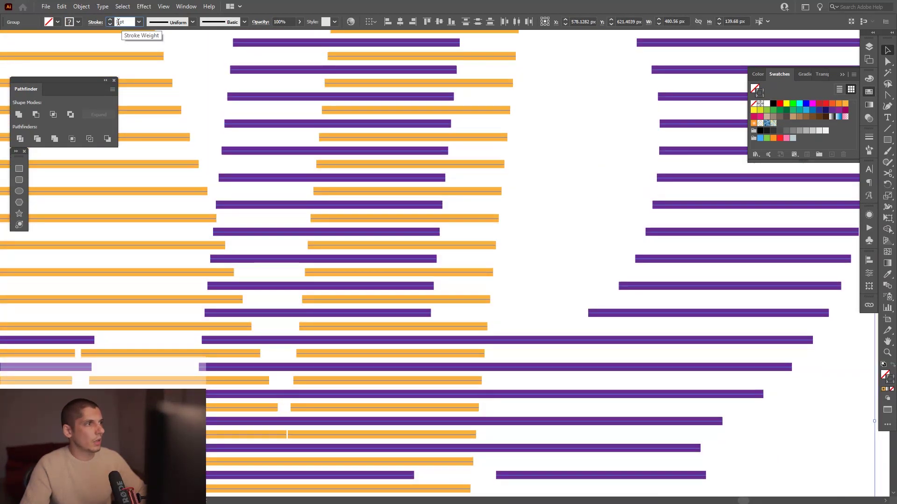
{"action": "type", "text": ".5"}
{"action": "key", "text": "Return"}
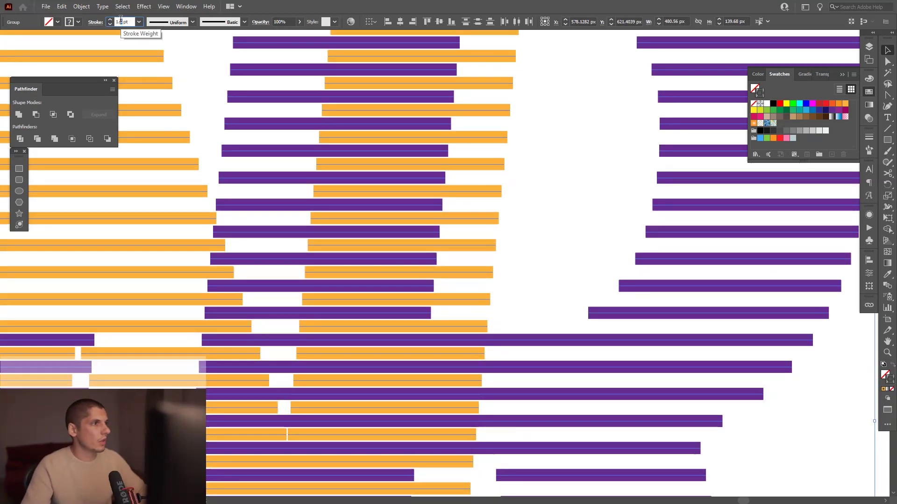
Step: Fine-tune the stroke weight of the two selected words to 1.7 pt and deselect them
{"action": "key", "text": "Return"}
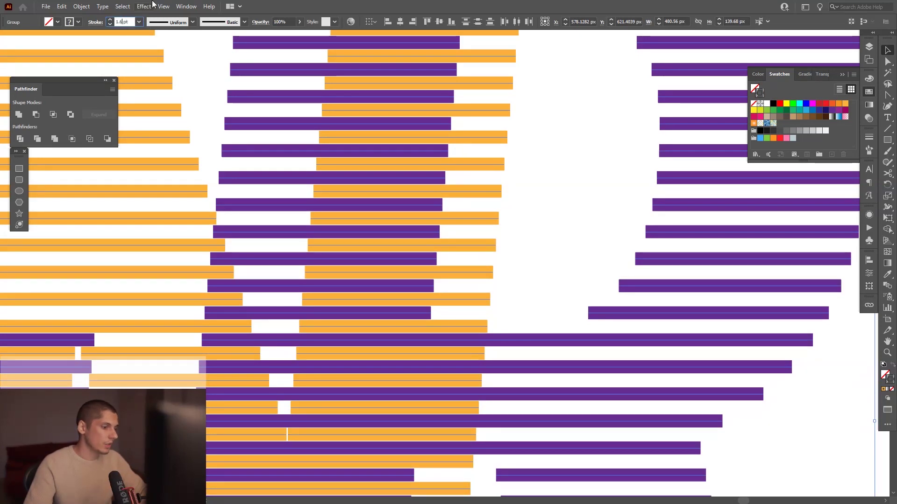
{"action": "key", "text": "Return"}
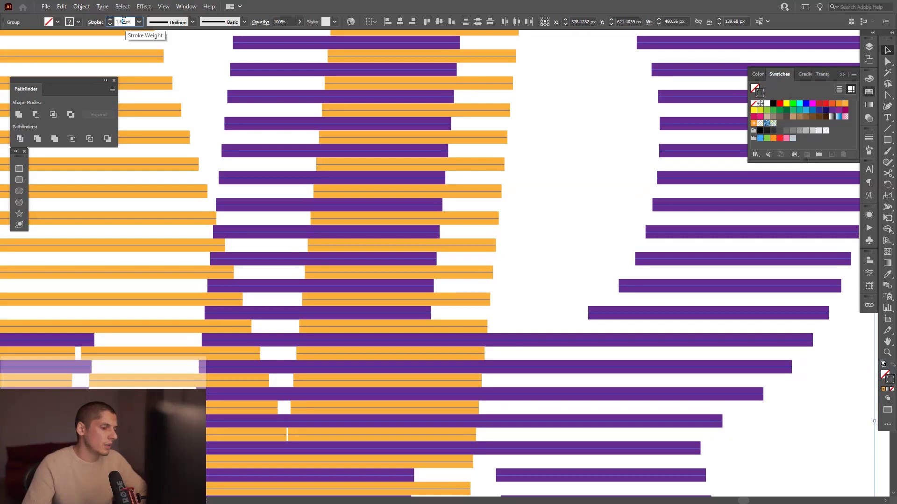
{"action": "type", "text": "7"}
{"action": "key", "text": "Return"}
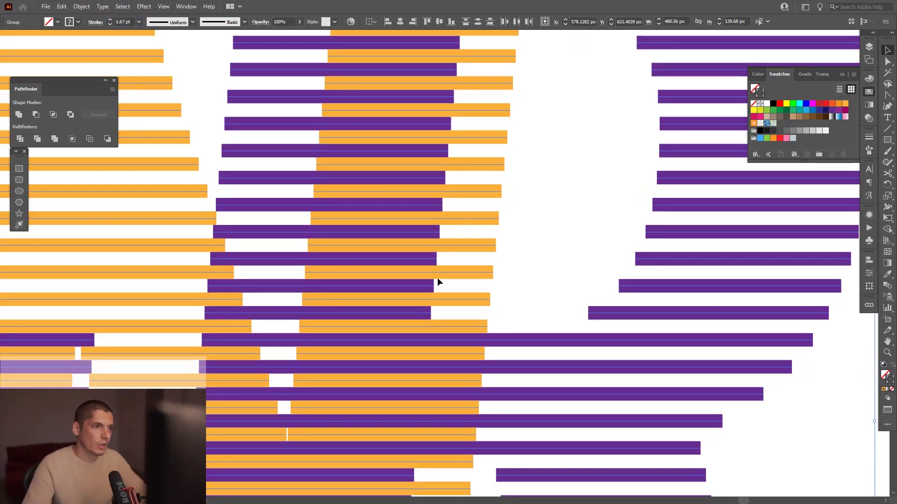
{"action": "scroll", "coordinate": [445, 278], "scroll_direction": "up", "scroll_amount": 5, "text": "alt"}
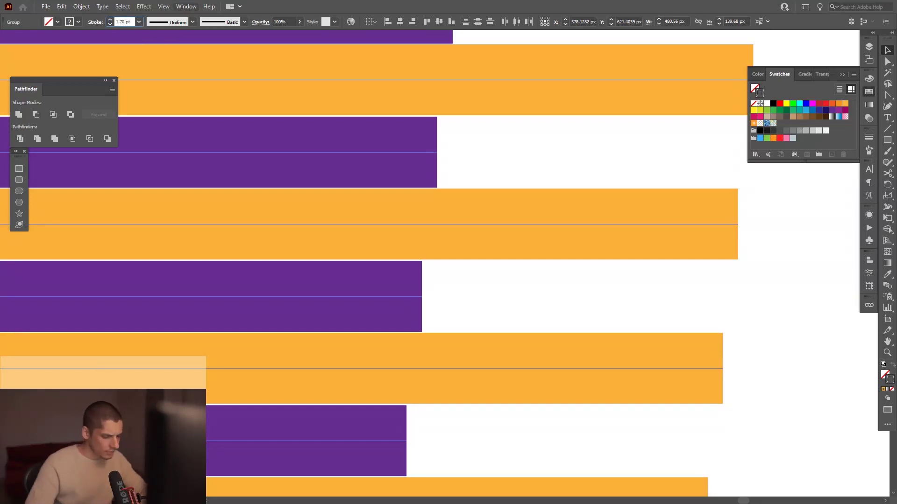
{"action": "key", "text": "Return"}
{"action": "left_click", "coordinate": [430, 265]}
Step: Examine the gaps between the orange and purple stripes up close and the overall look of both designs from a distance
{"action": "scroll", "coordinate": [431, 265], "scroll_direction": "up", "scroll_amount": 5, "text": "alt"}
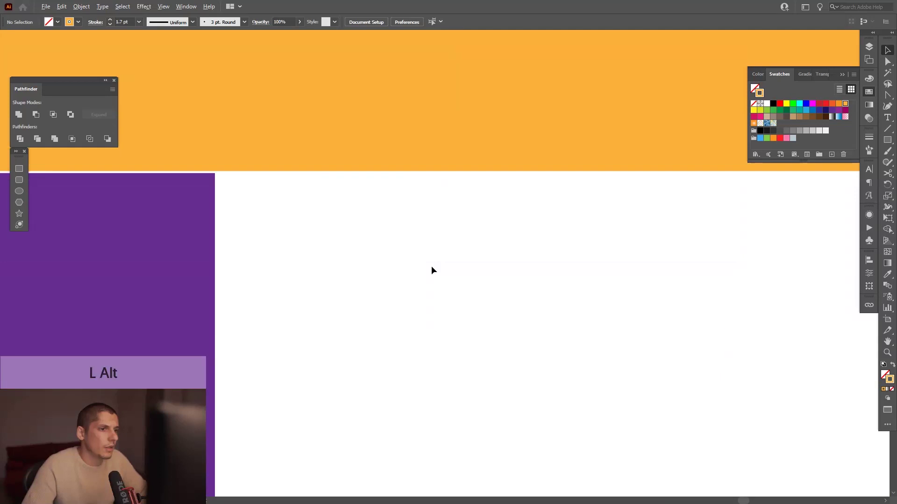
{"action": "scroll", "coordinate": [431, 265], "scroll_direction": "down", "scroll_amount": 10, "text": "alt"}
{"action": "scroll", "coordinate": [431, 265], "scroll_direction": "down", "scroll_amount": 5, "text": "alt"}
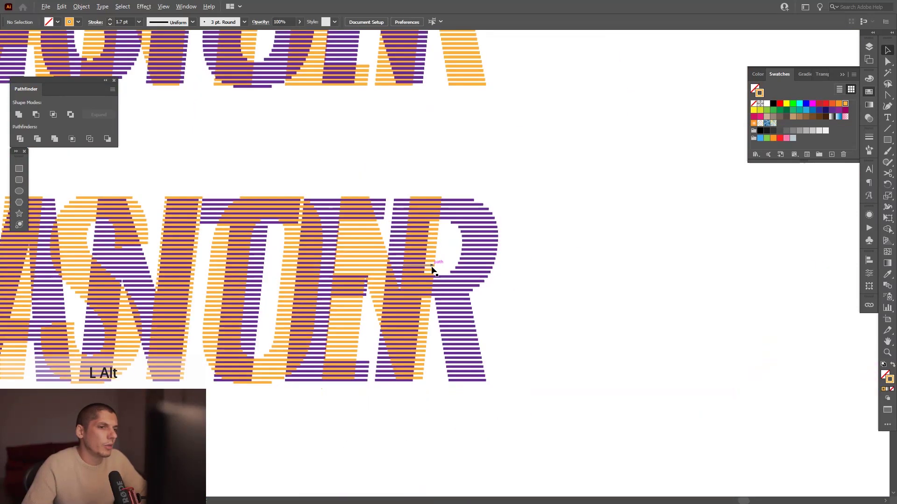
{"action": "left_click_drag", "start_coordinate": [603, 301], "coordinate": [490, 277]}
{"action": "scroll", "coordinate": [695, 281], "scroll_direction": "down", "scroll_amount": 2, "text": "alt"}
{"action": "scroll", "coordinate": [697, 282], "scroll_direction": "up", "scroll_amount": 2, "text": "alt"}
{"action": "scroll", "coordinate": [713, 292], "scroll_direction": "down", "scroll_amount": 2, "text": "alt"}
{"action": "scroll", "coordinate": [660, 303], "scroll_direction": "down", "scroll_amount": 2, "text": "alt"}
{"action": "scroll", "coordinate": [629, 304], "scroll_direction": "up", "scroll_amount": 1, "text": "alt"}
{"action": "scroll", "coordinate": [484, 269], "scroll_direction": "up", "scroll_amount": 2, "text": "alt"}
{"action": "scroll", "coordinate": [483, 269], "scroll_direction": "down", "scroll_amount": 3, "text": "alt"}
{"action": "scroll", "coordinate": [496, 290], "scroll_direction": "up", "scroll_amount": 2, "text": "alt"}
{"action": "scroll", "coordinate": [496, 290], "scroll_direction": "down", "scroll_amount": 5, "text": "alt"}
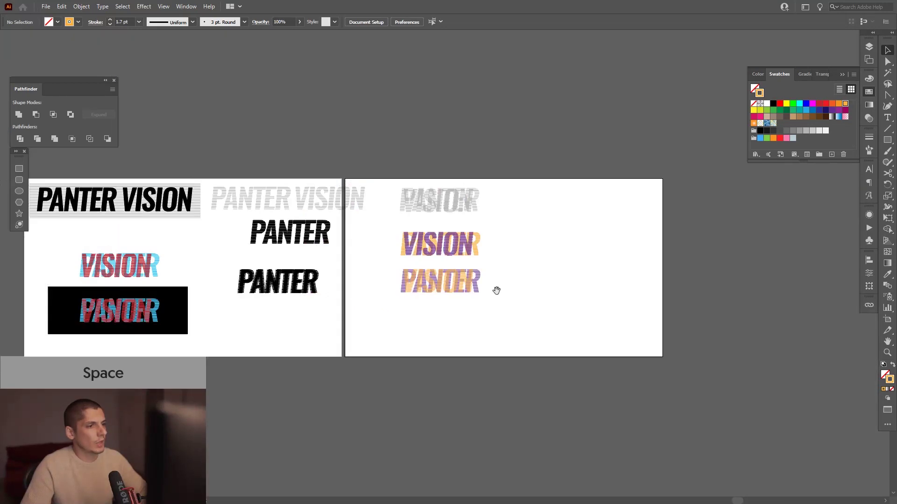
Step: Duplicate the lower black striped PANTER on the neighbouring artboard straight below and rotate one of the copy's overlapping words 180°
{"action": "scroll", "coordinate": [452, 318], "scroll_direction": "up", "scroll_amount": 2, "text": "alt"}
{"action": "left_click_drag", "start_coordinate": [400, 328], "coordinate": [683, 322]}
{"action": "left_click_drag", "start_coordinate": [514, 302], "coordinate": [548, 230]}
{"action": "left_click_drag", "start_coordinate": [550, 285], "coordinate": [504, 294]}
{"action": "scroll", "coordinate": [504, 294], "scroll_direction": "up", "scroll_amount": 2, "text": "alt"}
{"action": "left_click", "coordinate": [656, 285]}
{"action": "left_click_drag", "start_coordinate": [656, 285], "coordinate": [364, 374]}
{"action": "left_click", "coordinate": [415, 386]}
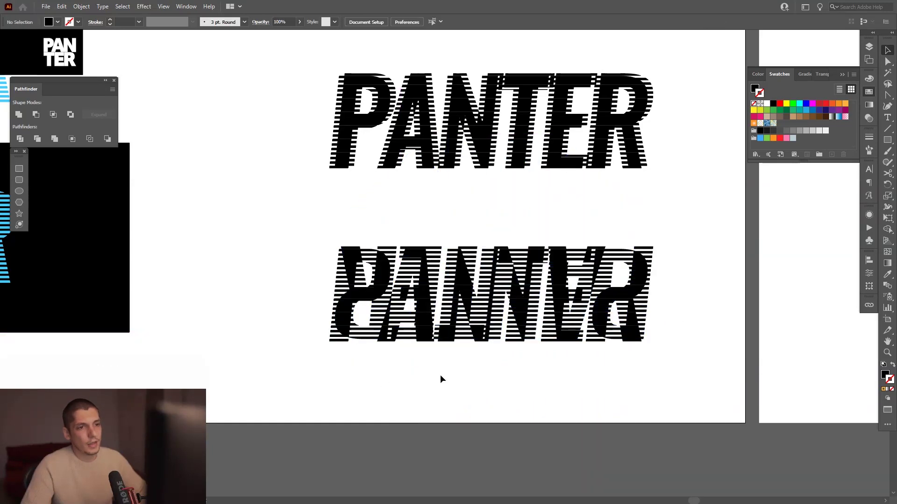
Step: Review the black striped PANTER variants together with the coloured designs across both artboards
{"action": "scroll", "coordinate": [440, 374], "scroll_direction": "down", "scroll_amount": 2, "text": "alt"}
{"action": "key", "text": "space"}
{"action": "scroll", "coordinate": [486, 355], "scroll_direction": "down", "scroll_amount": 3, "text": "alt"}
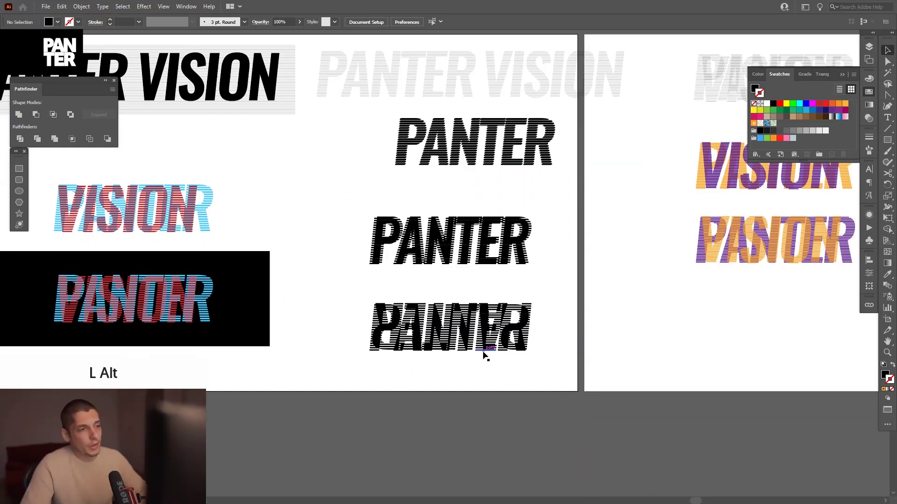
{"action": "scroll", "coordinate": [460, 333], "scroll_direction": "up", "scroll_amount": 2, "text": "alt"}
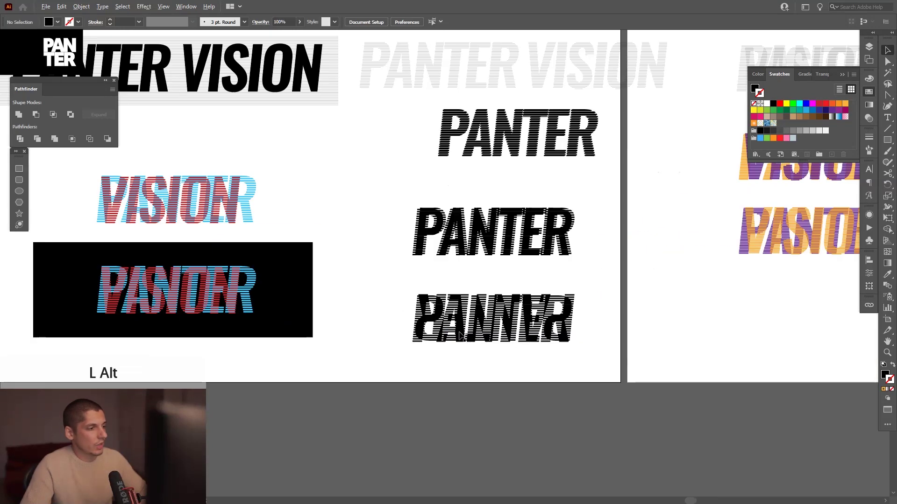
{"action": "scroll", "coordinate": [485, 321], "scroll_direction": "down", "scroll_amount": 1, "text": "alt"}
{"action": "key", "text": "space"}
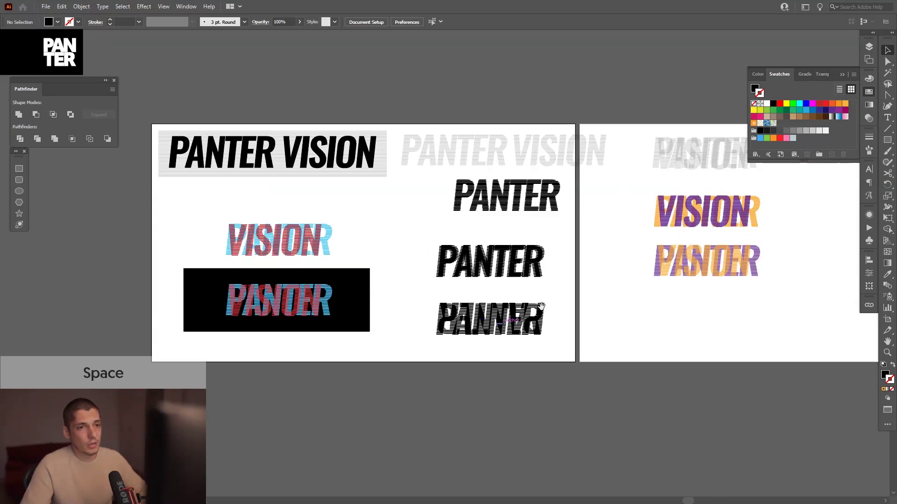
{"action": "left_click_drag", "start_coordinate": [522, 315], "coordinate": [484, 339]}
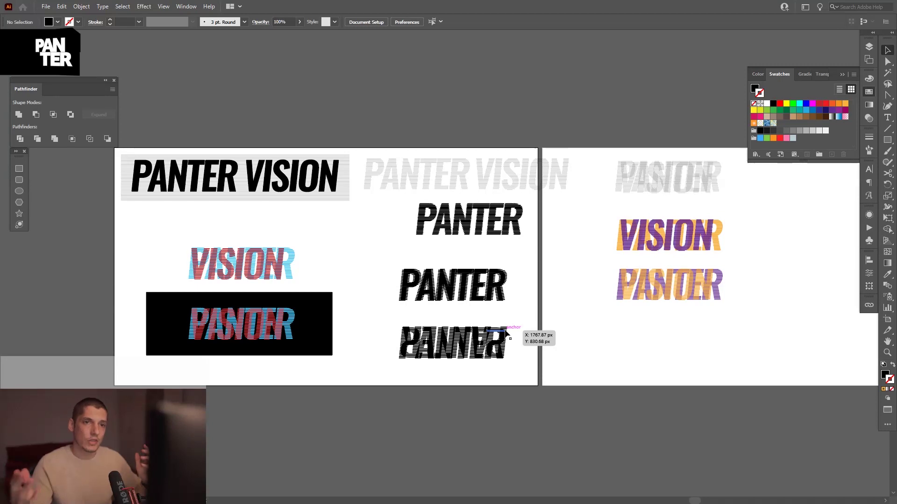